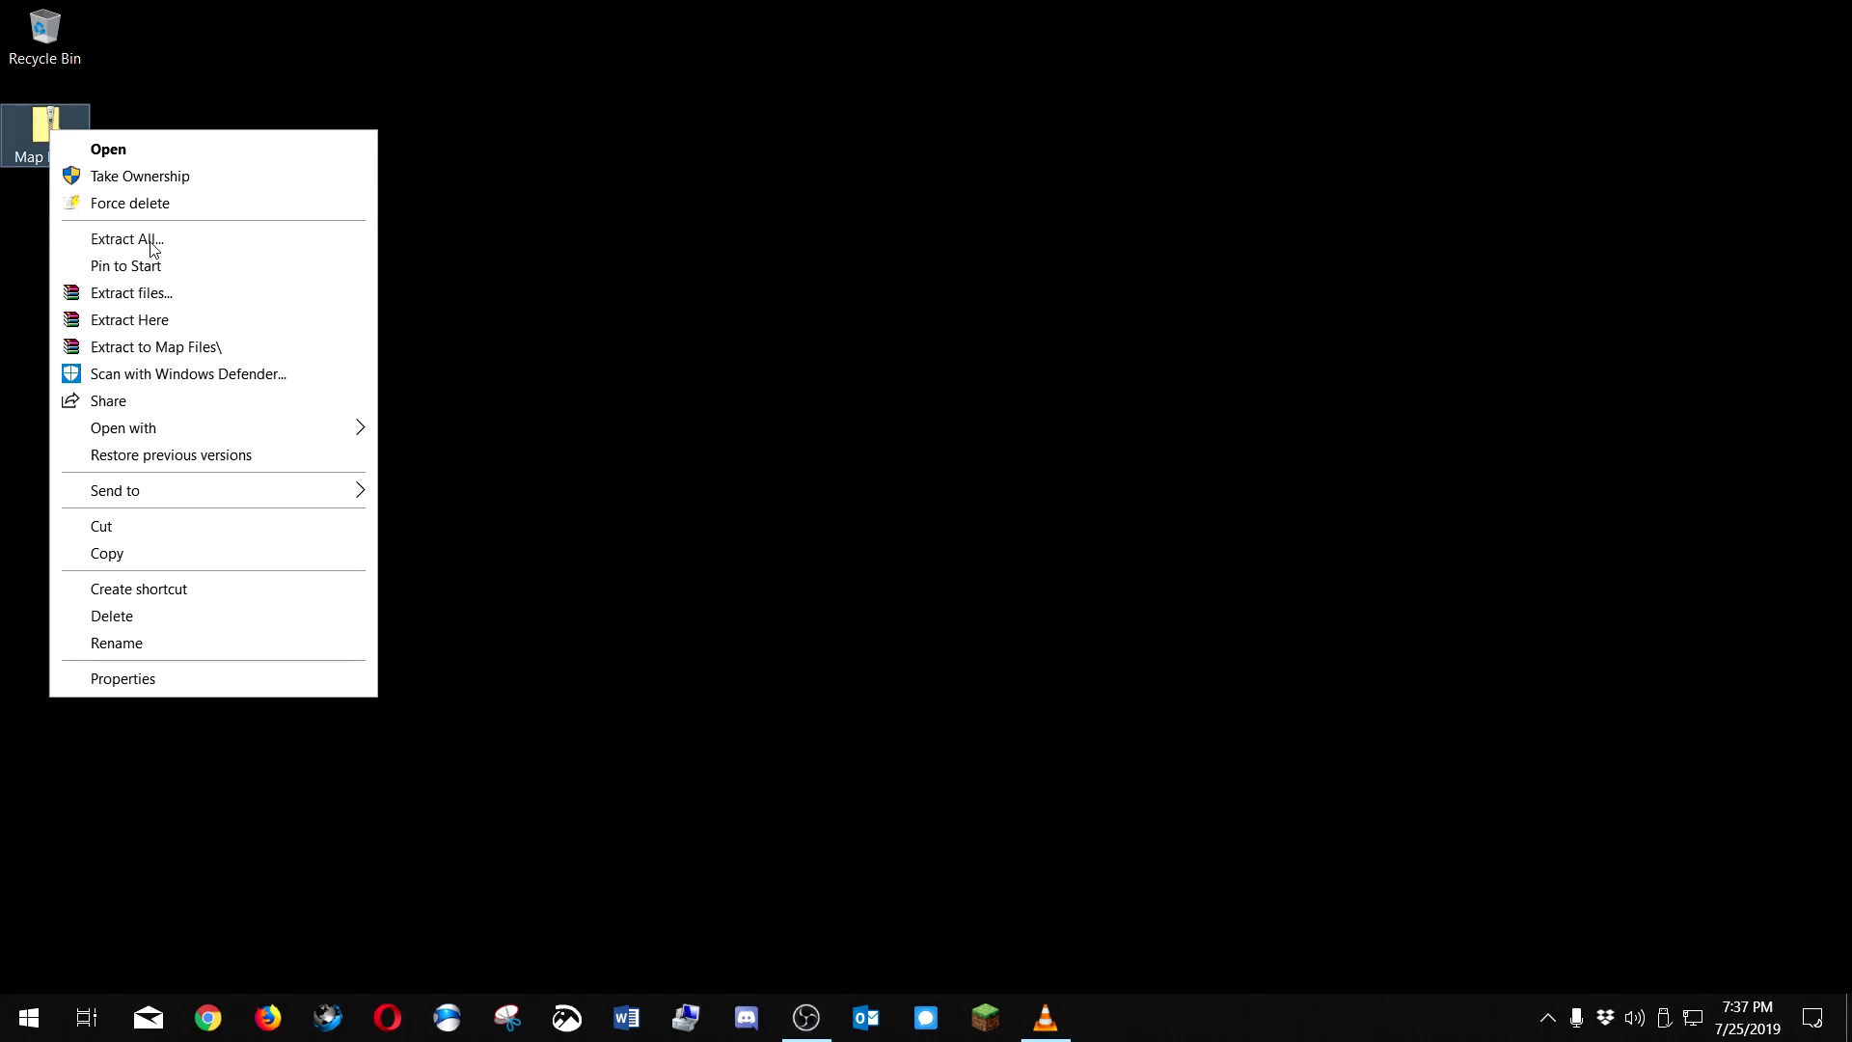
# - Extract the Map Files archive on the desktop and open the Map Files subfolder inside the extracted folder
pyautogui.click(152, 248)
pyautogui.click(1106, 749)
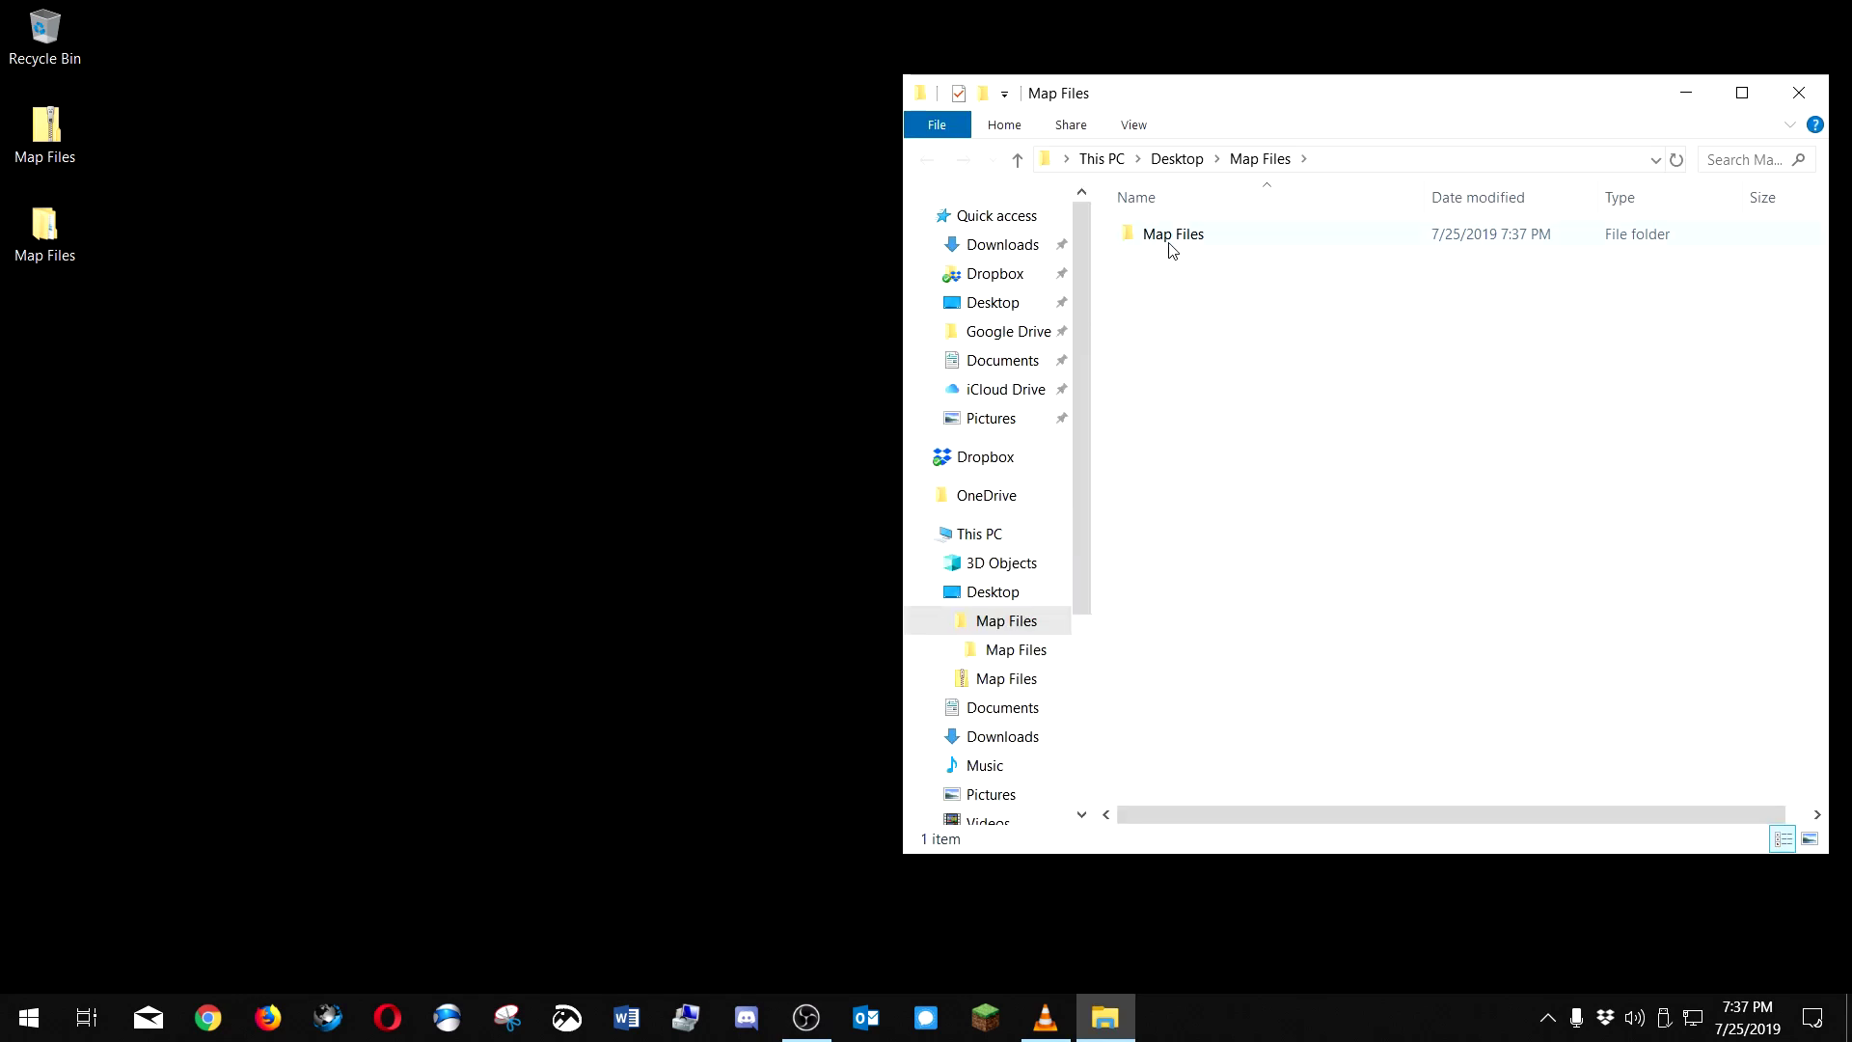
pyautogui.doubleClick(1169, 243)
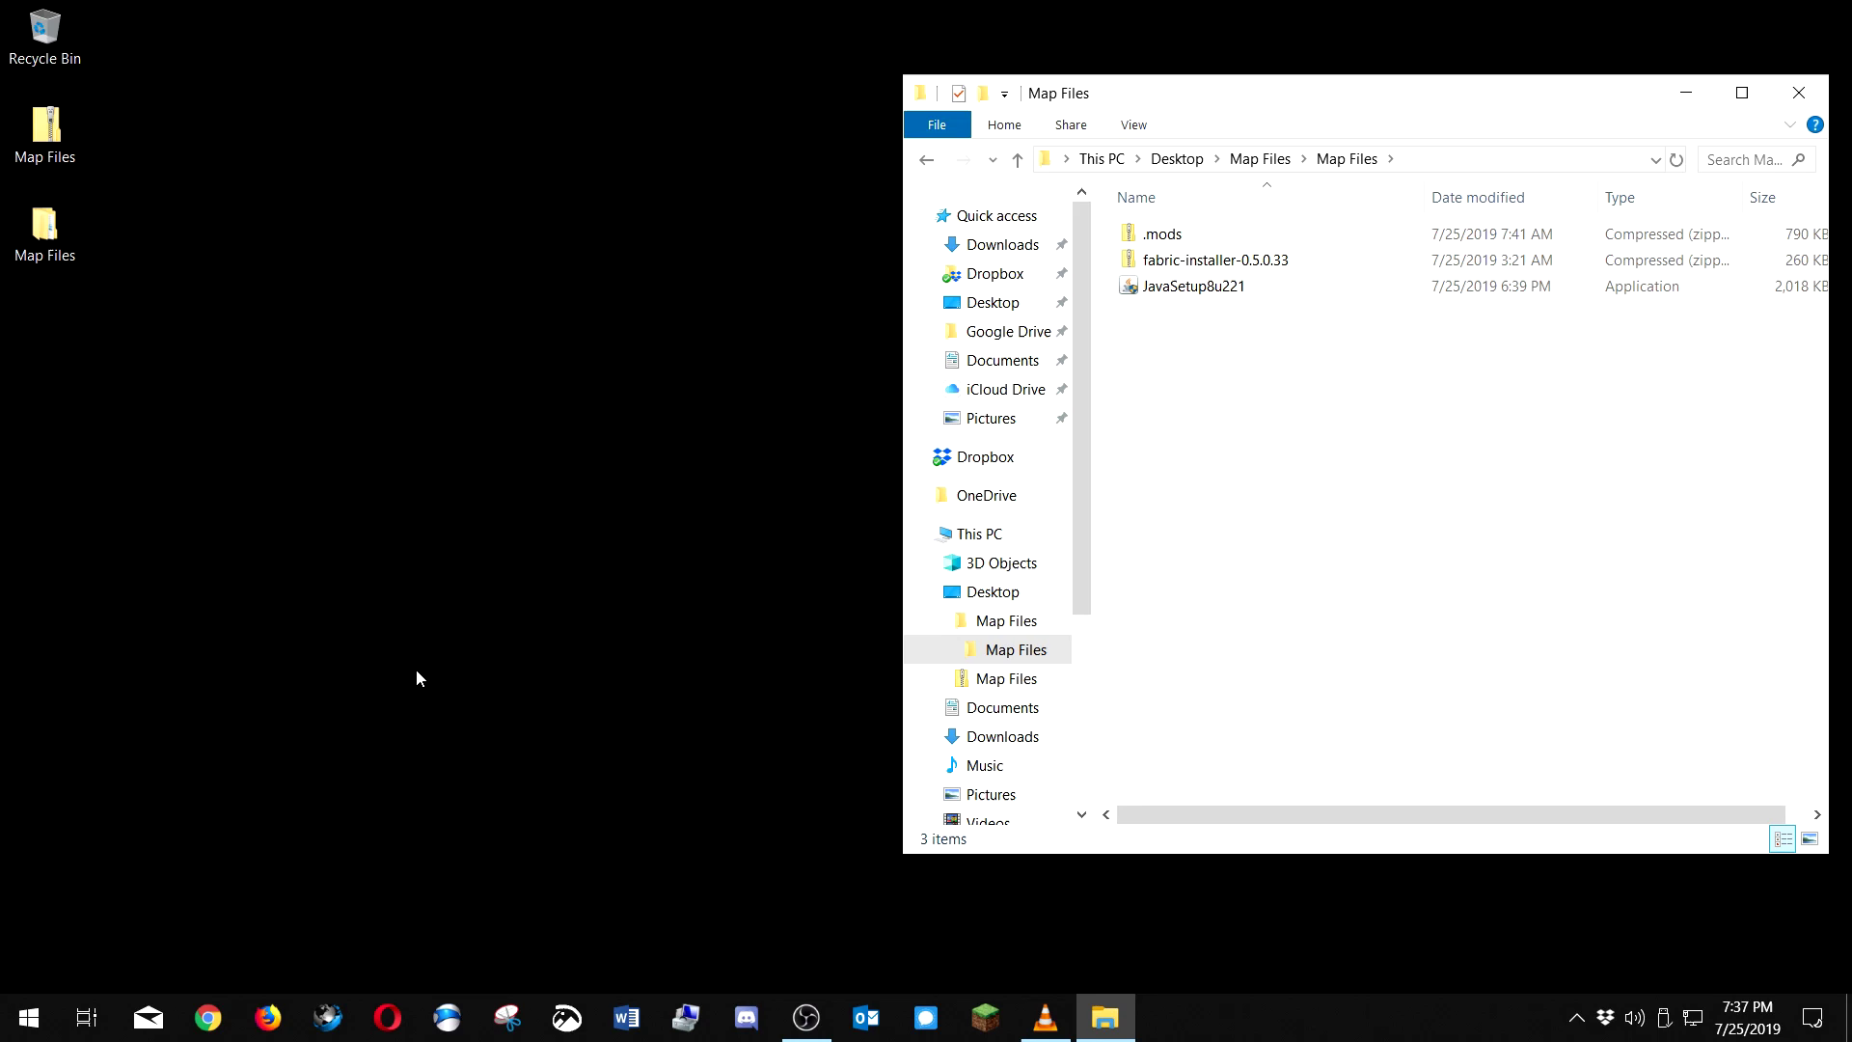
# - Extract the fabric-installer-0.5.0.33 archive into its own folder within Map Files
pyautogui.rightClick(1185, 261)
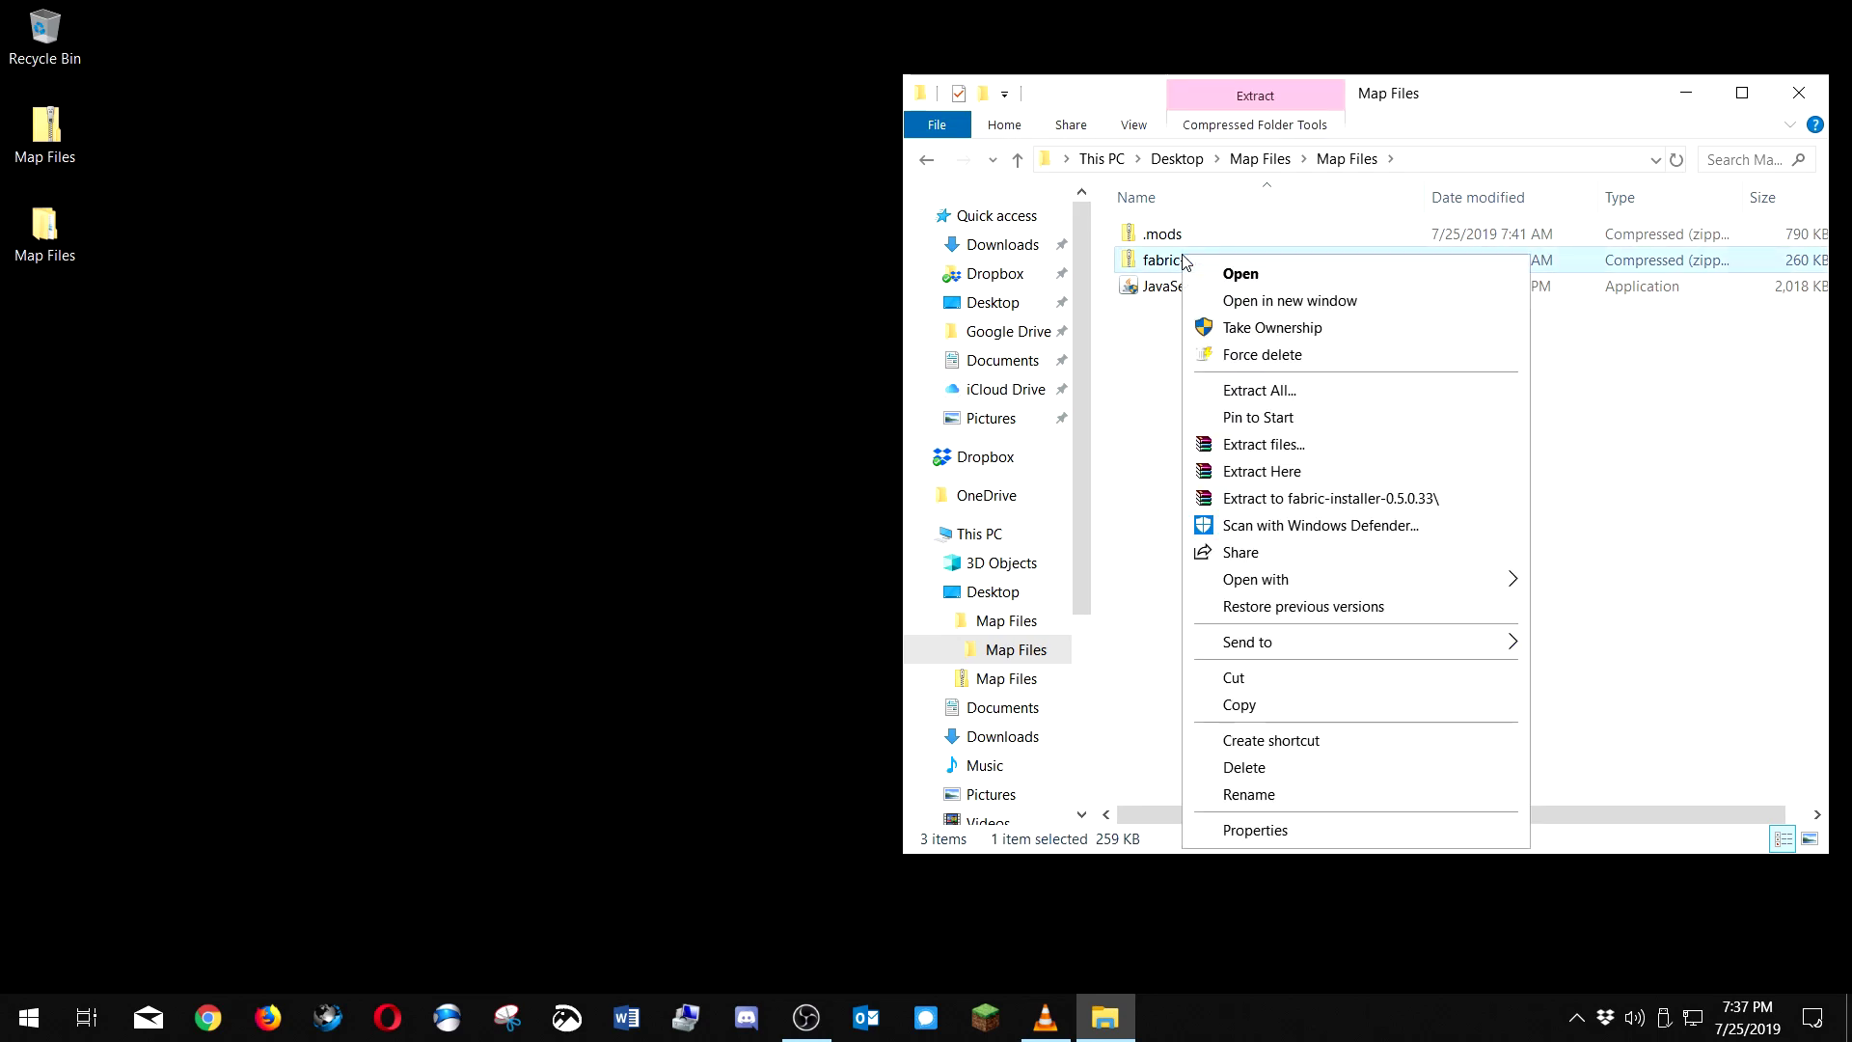
pyautogui.click(1290, 394)
pyautogui.click(1119, 758)
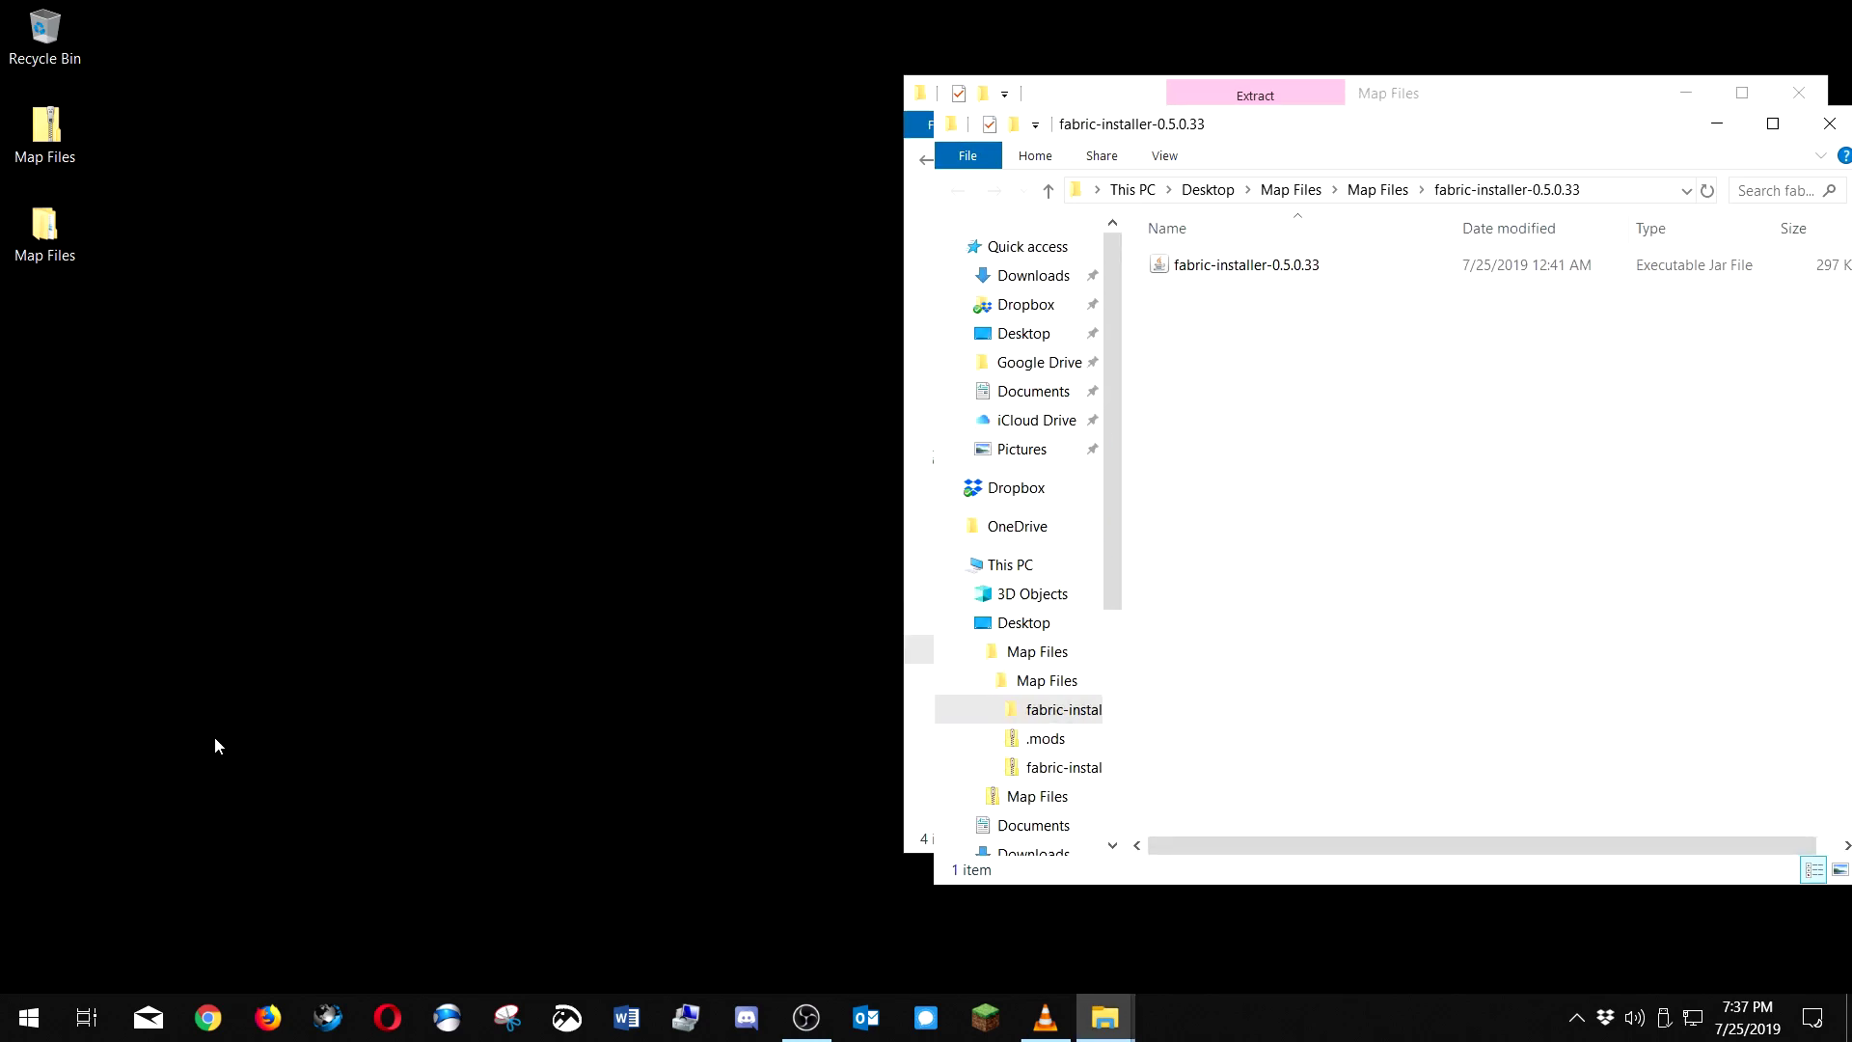
# - Open the AppData Roaming folder by running %appdata%
pyautogui.click(29, 1017)
pyautogui.write('ru')
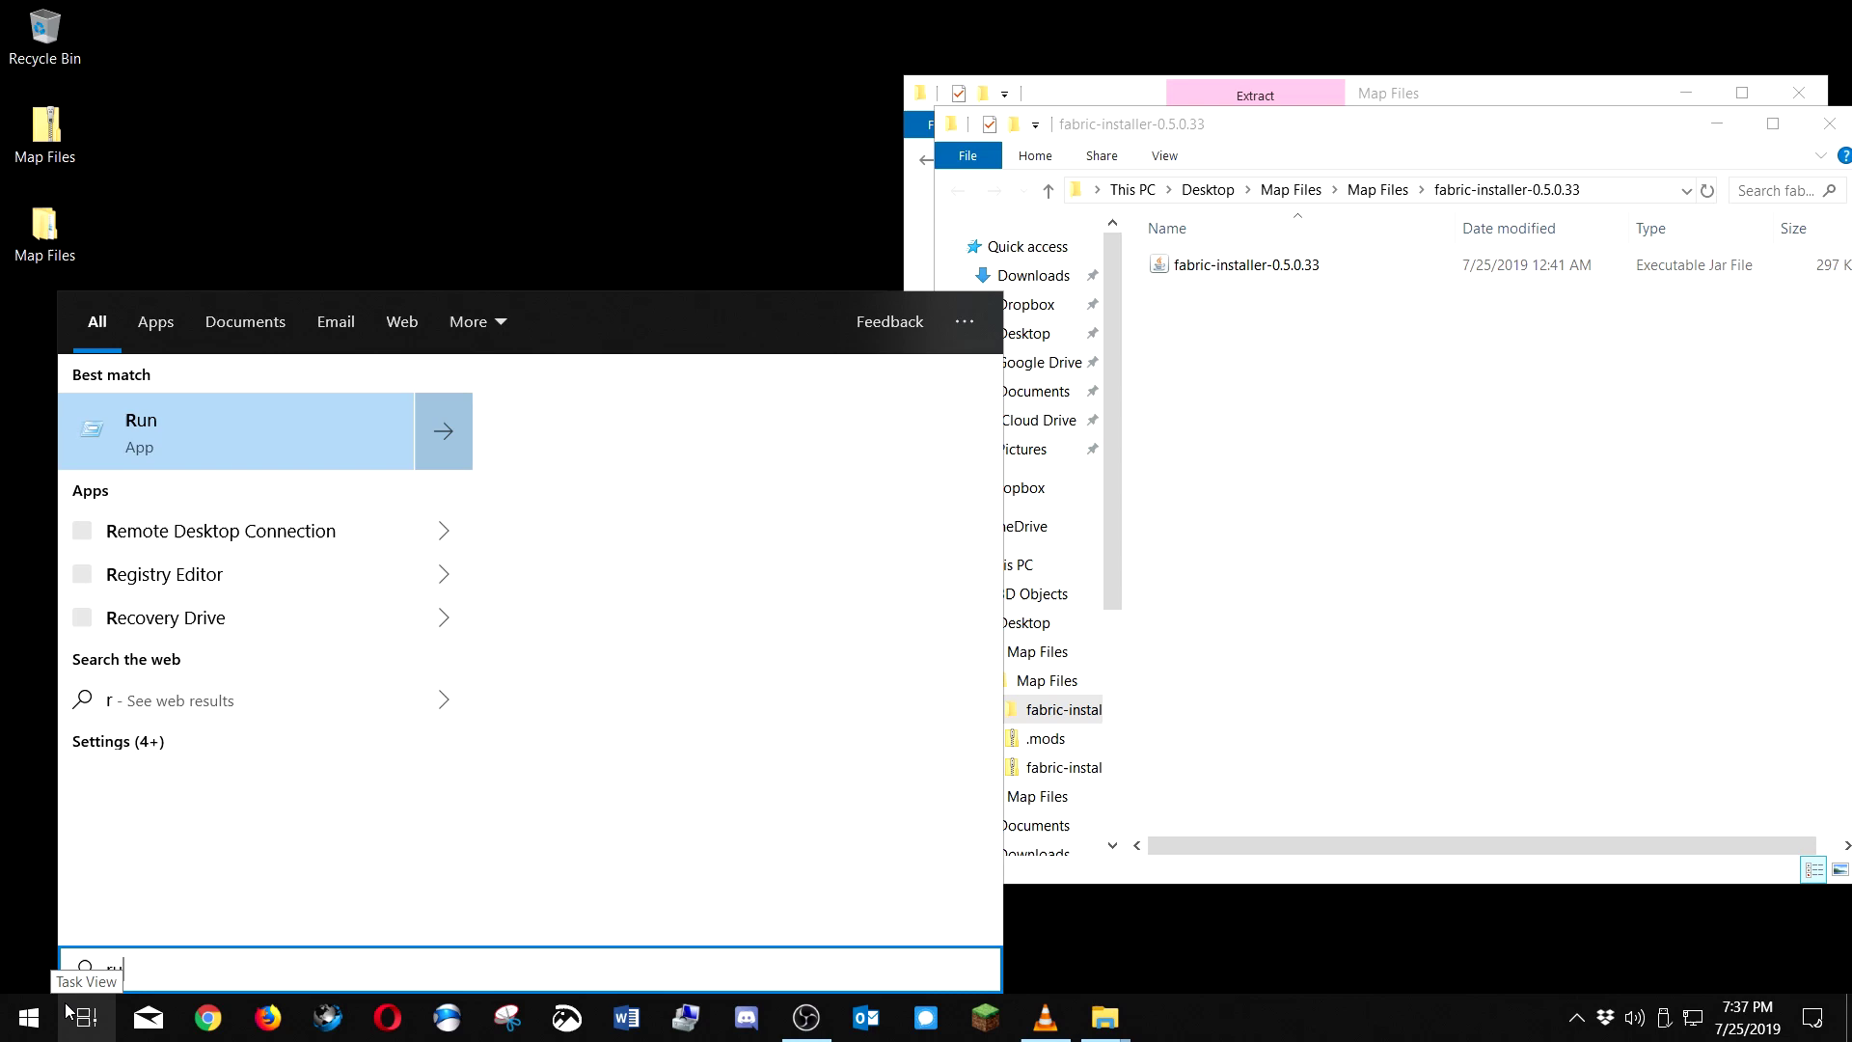
pyautogui.write('n')
pyautogui.press('Return')
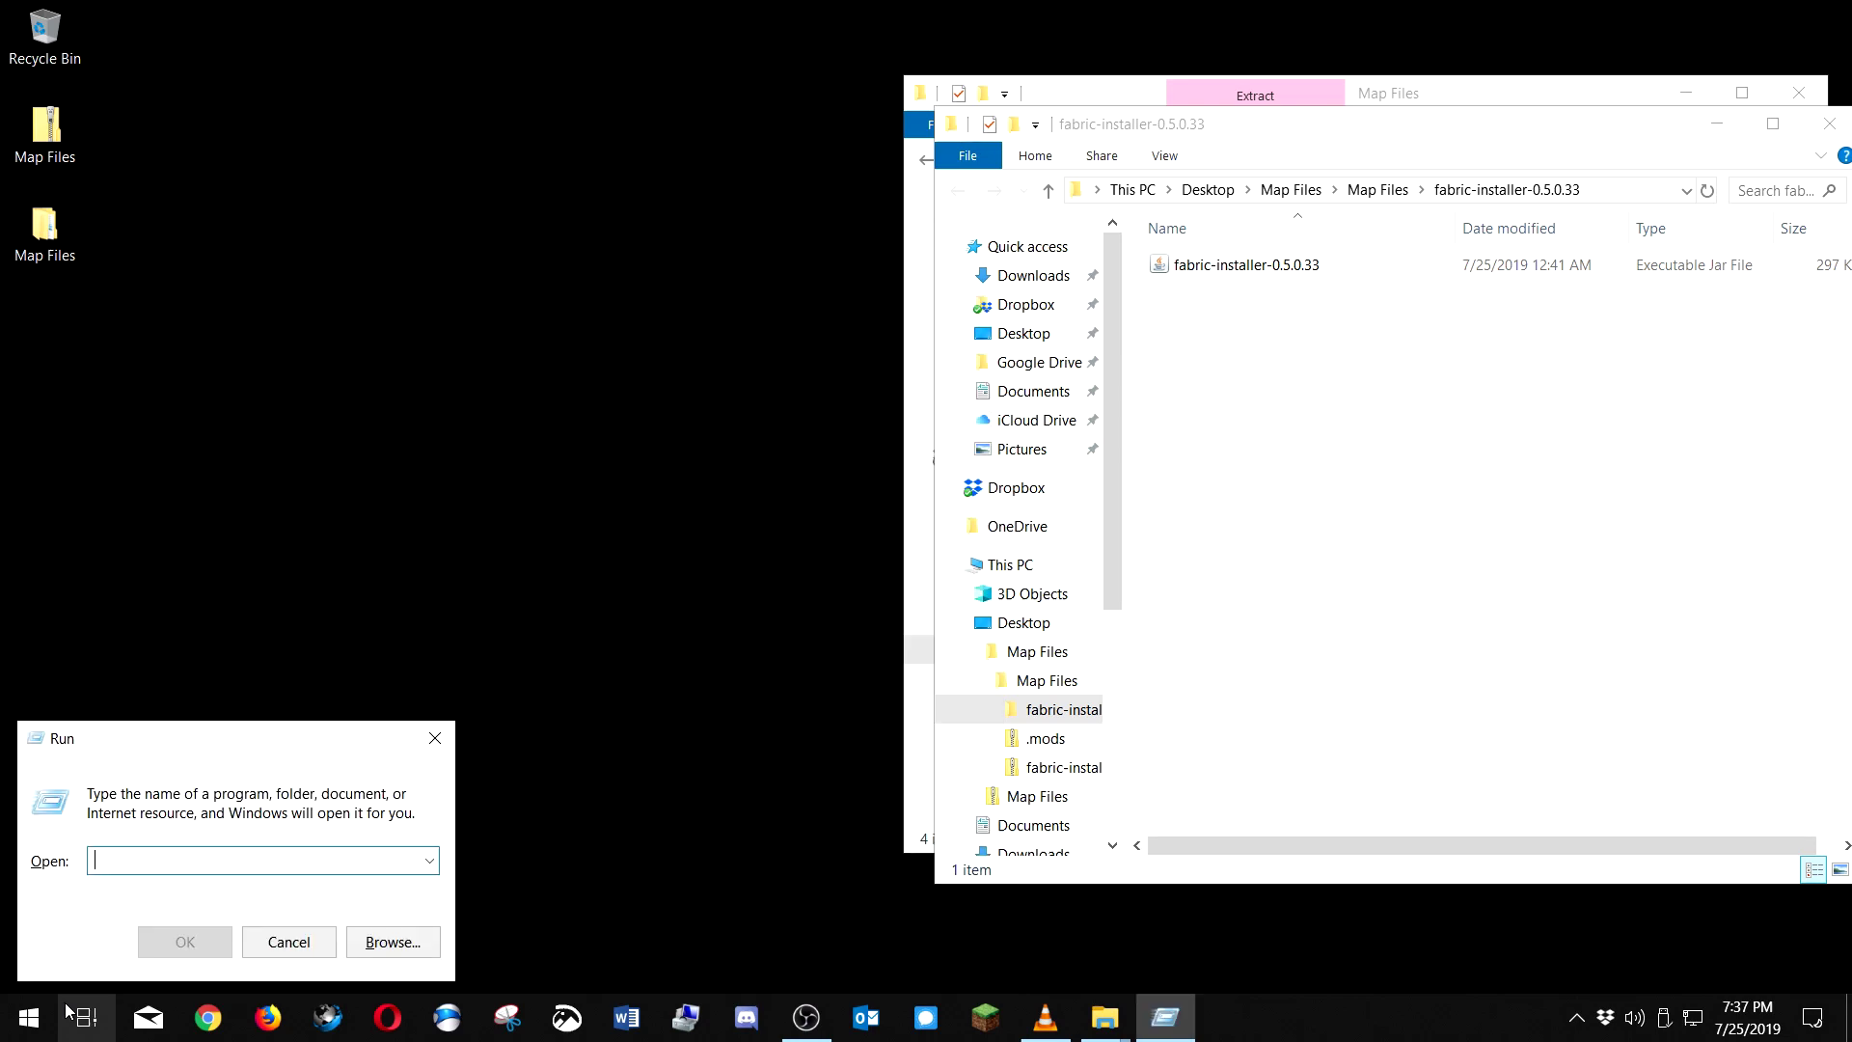
pyautogui.write('%appdata%')
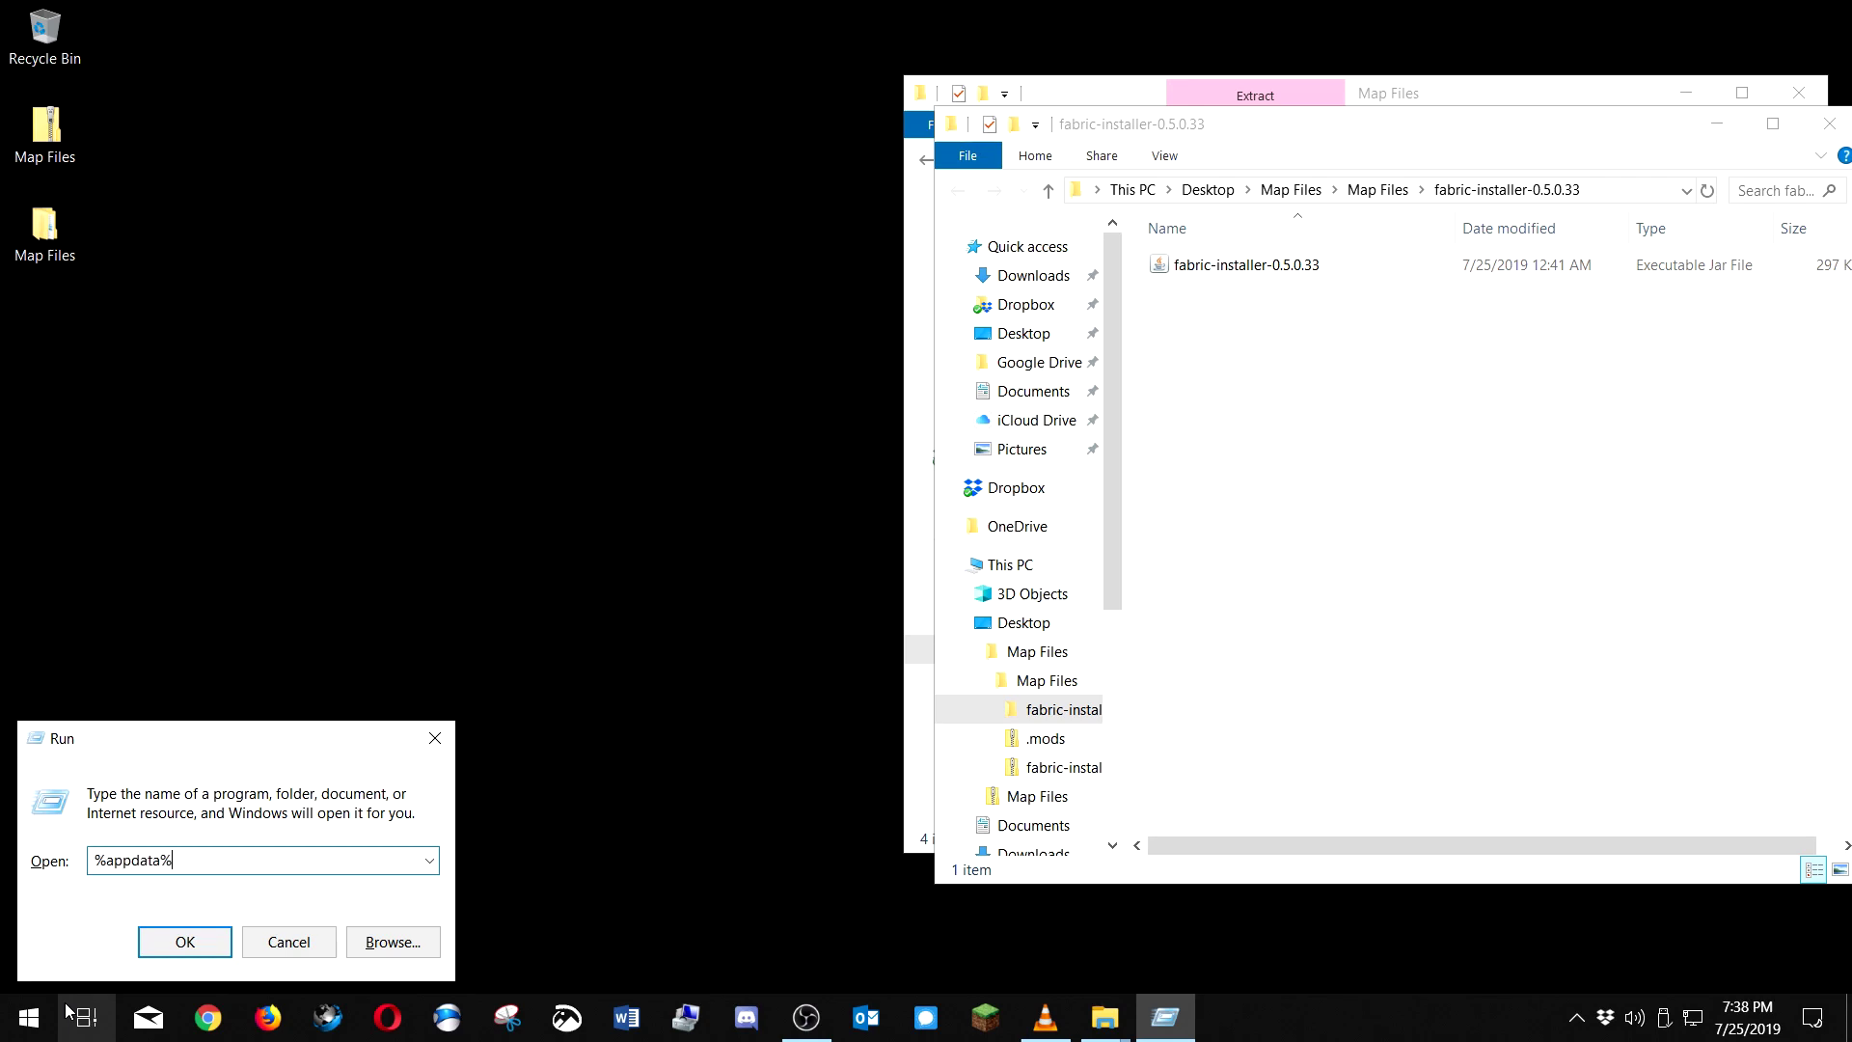
pyautogui.press('Return')
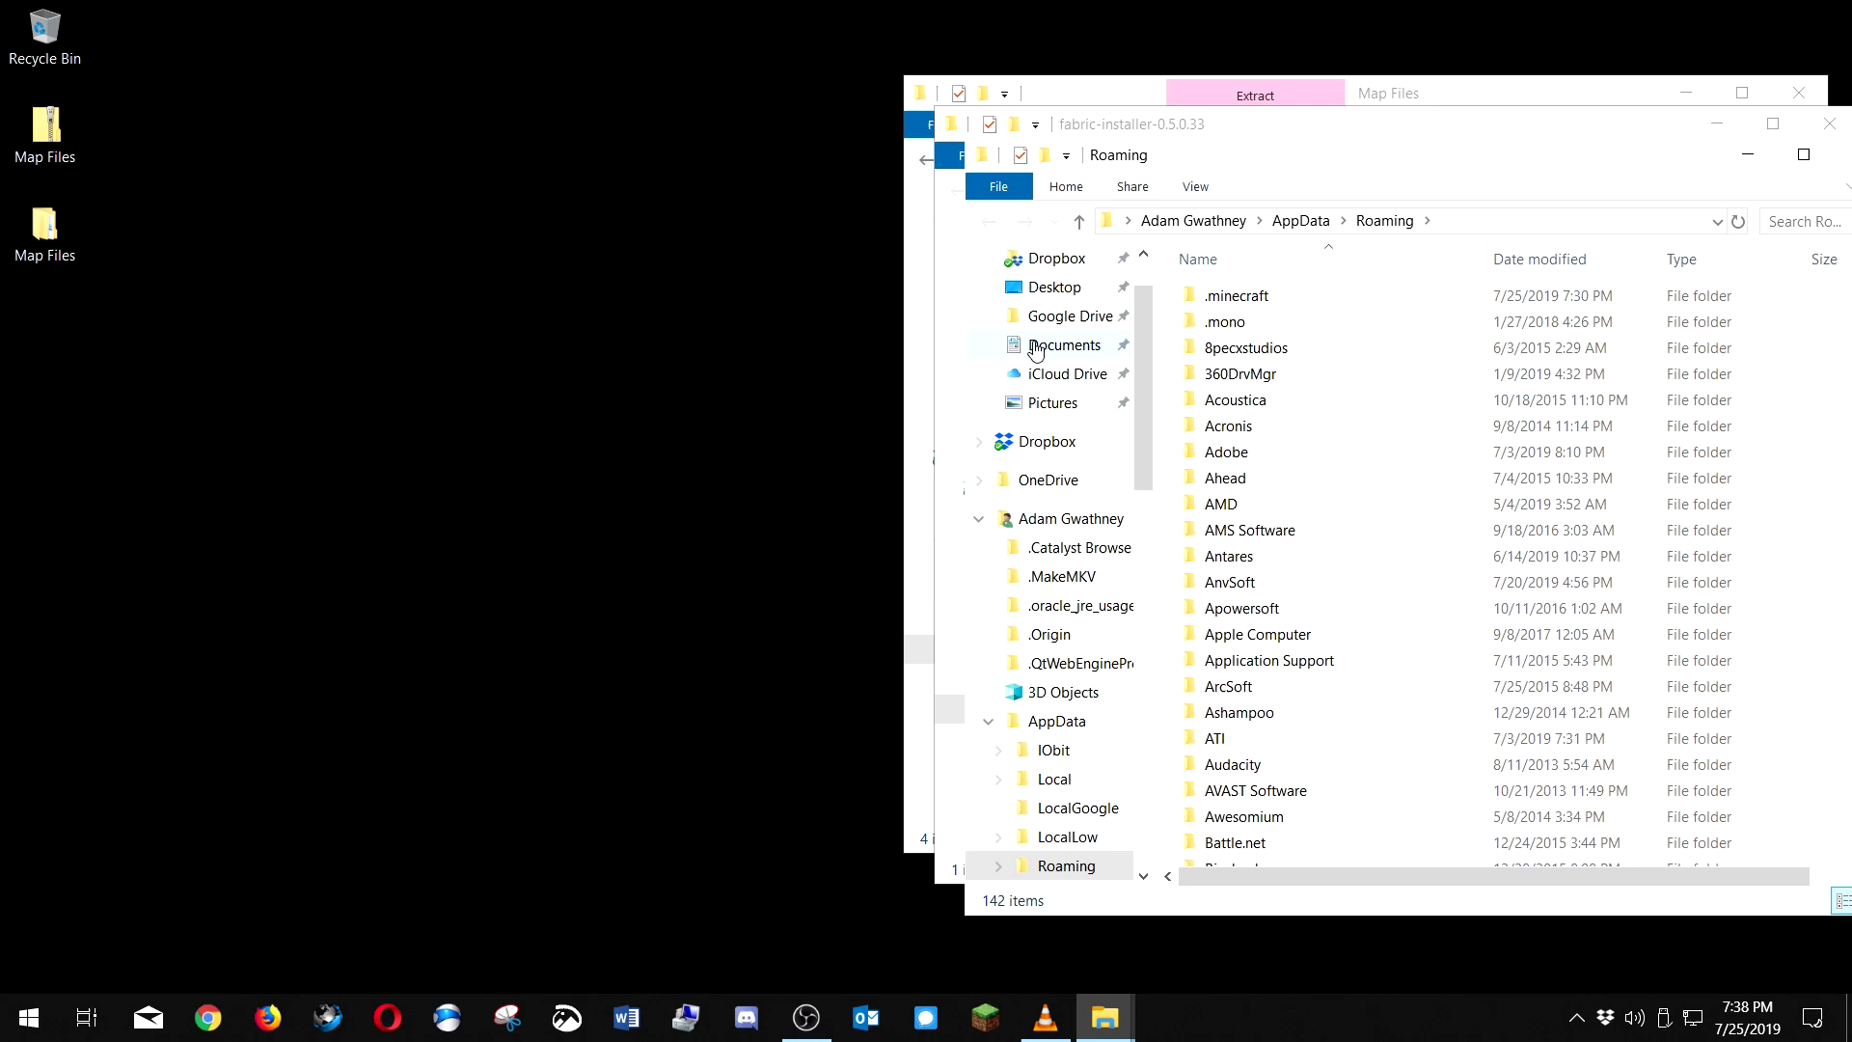
# - Move the fabric-installer-0.5.0.33 jar file into the versions folder of .minecraft, replacing the existing file
pyautogui.moveTo(1327, 131); pyautogui.dragTo(512, 174)
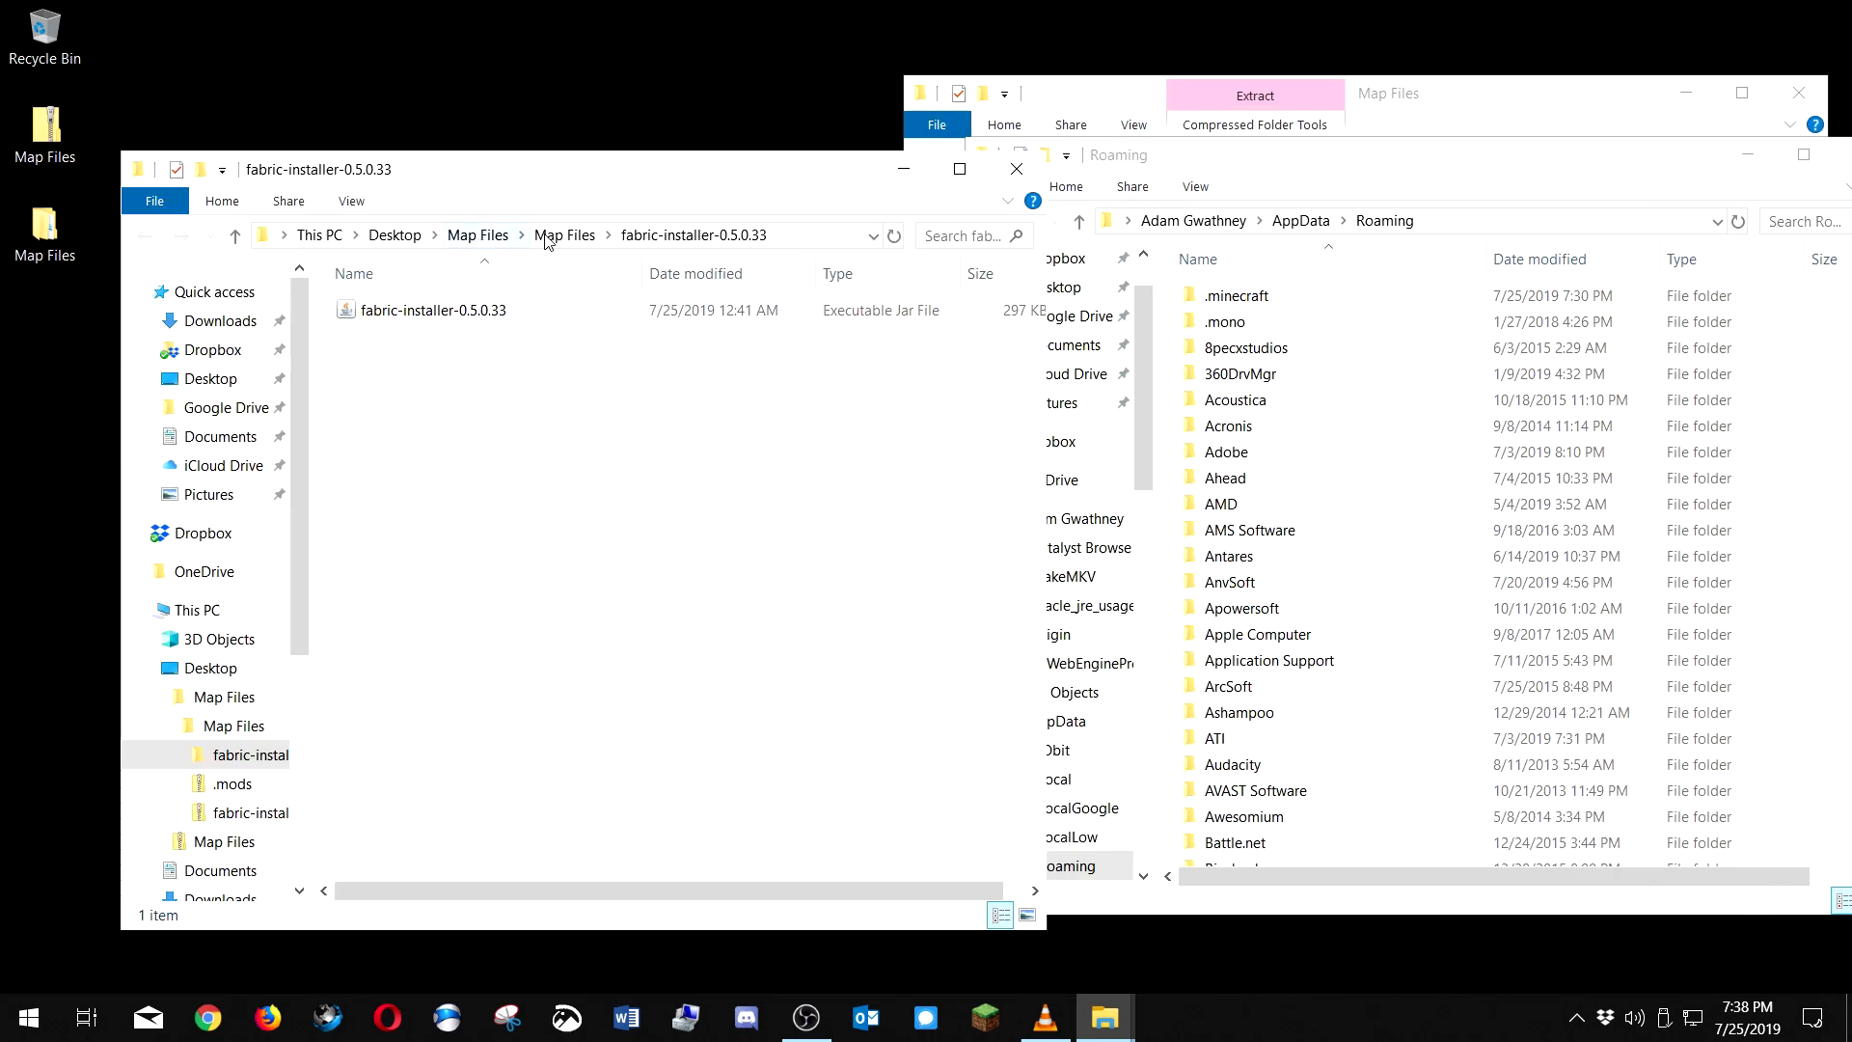
pyautogui.click(1386, 173)
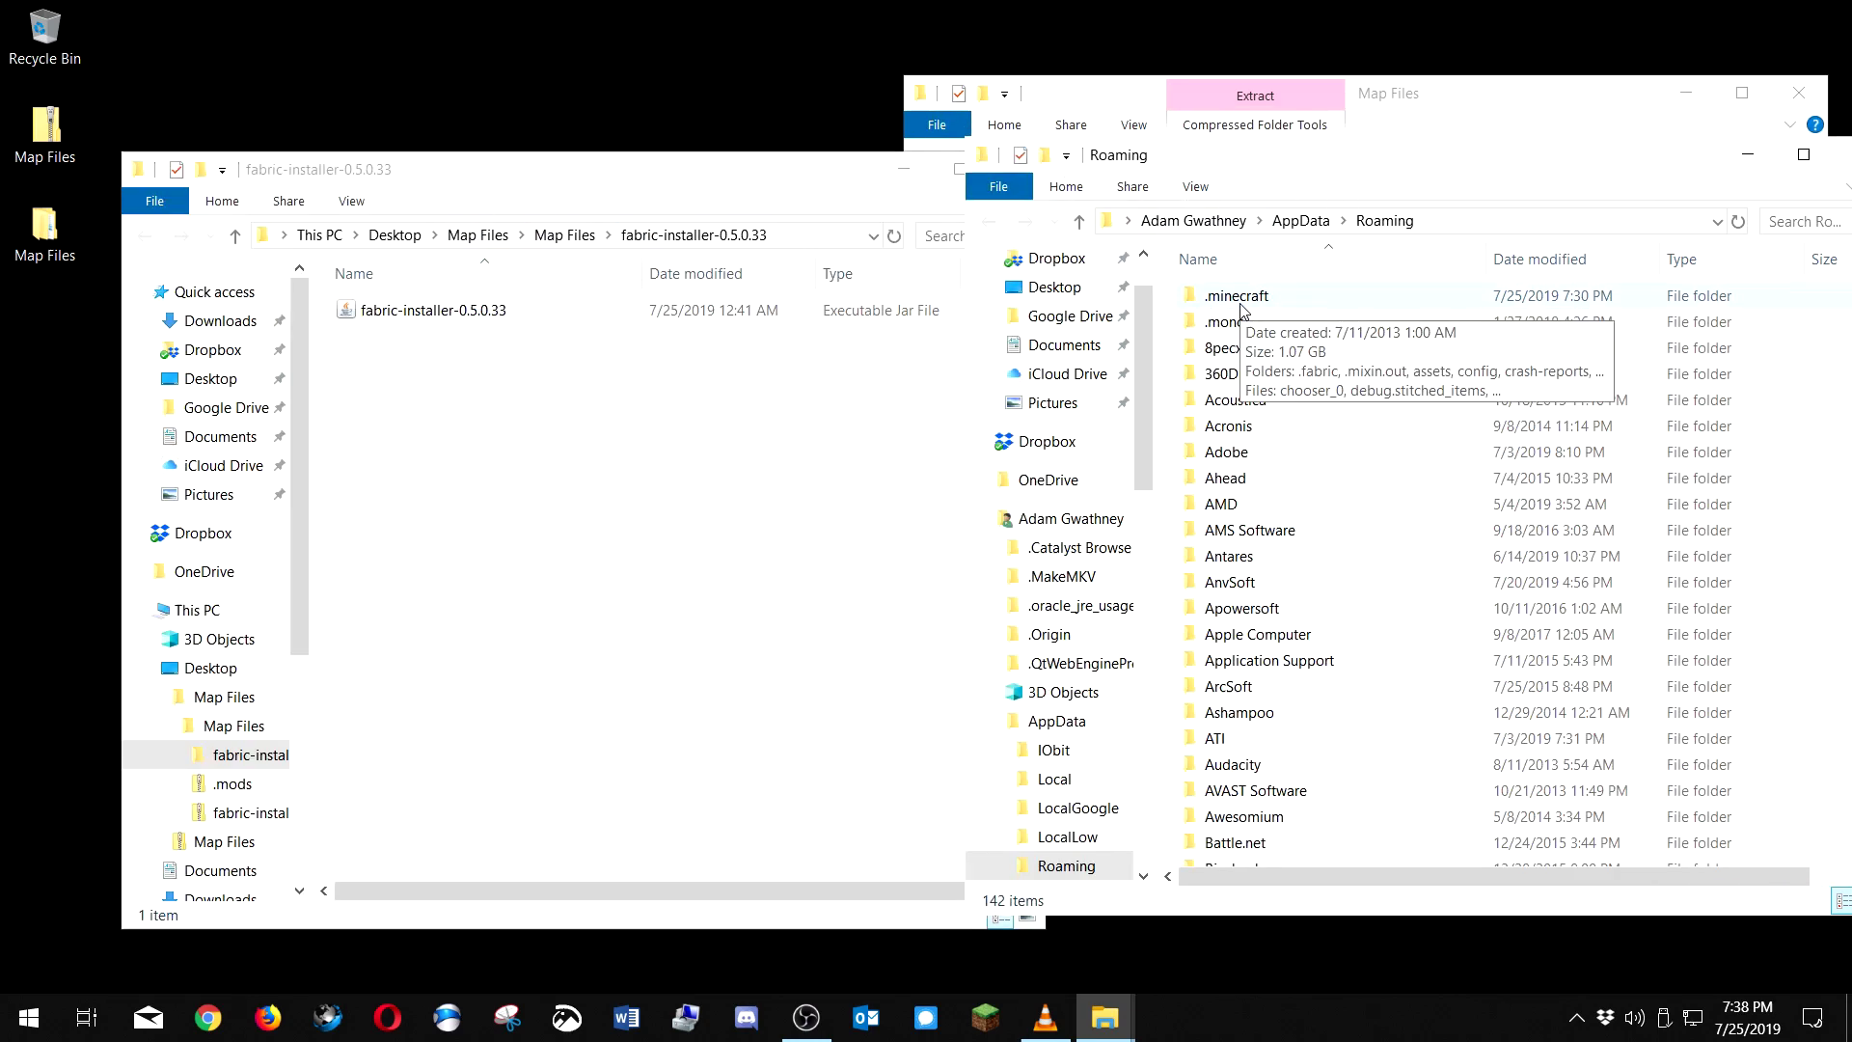
pyautogui.doubleClick(1240, 307)
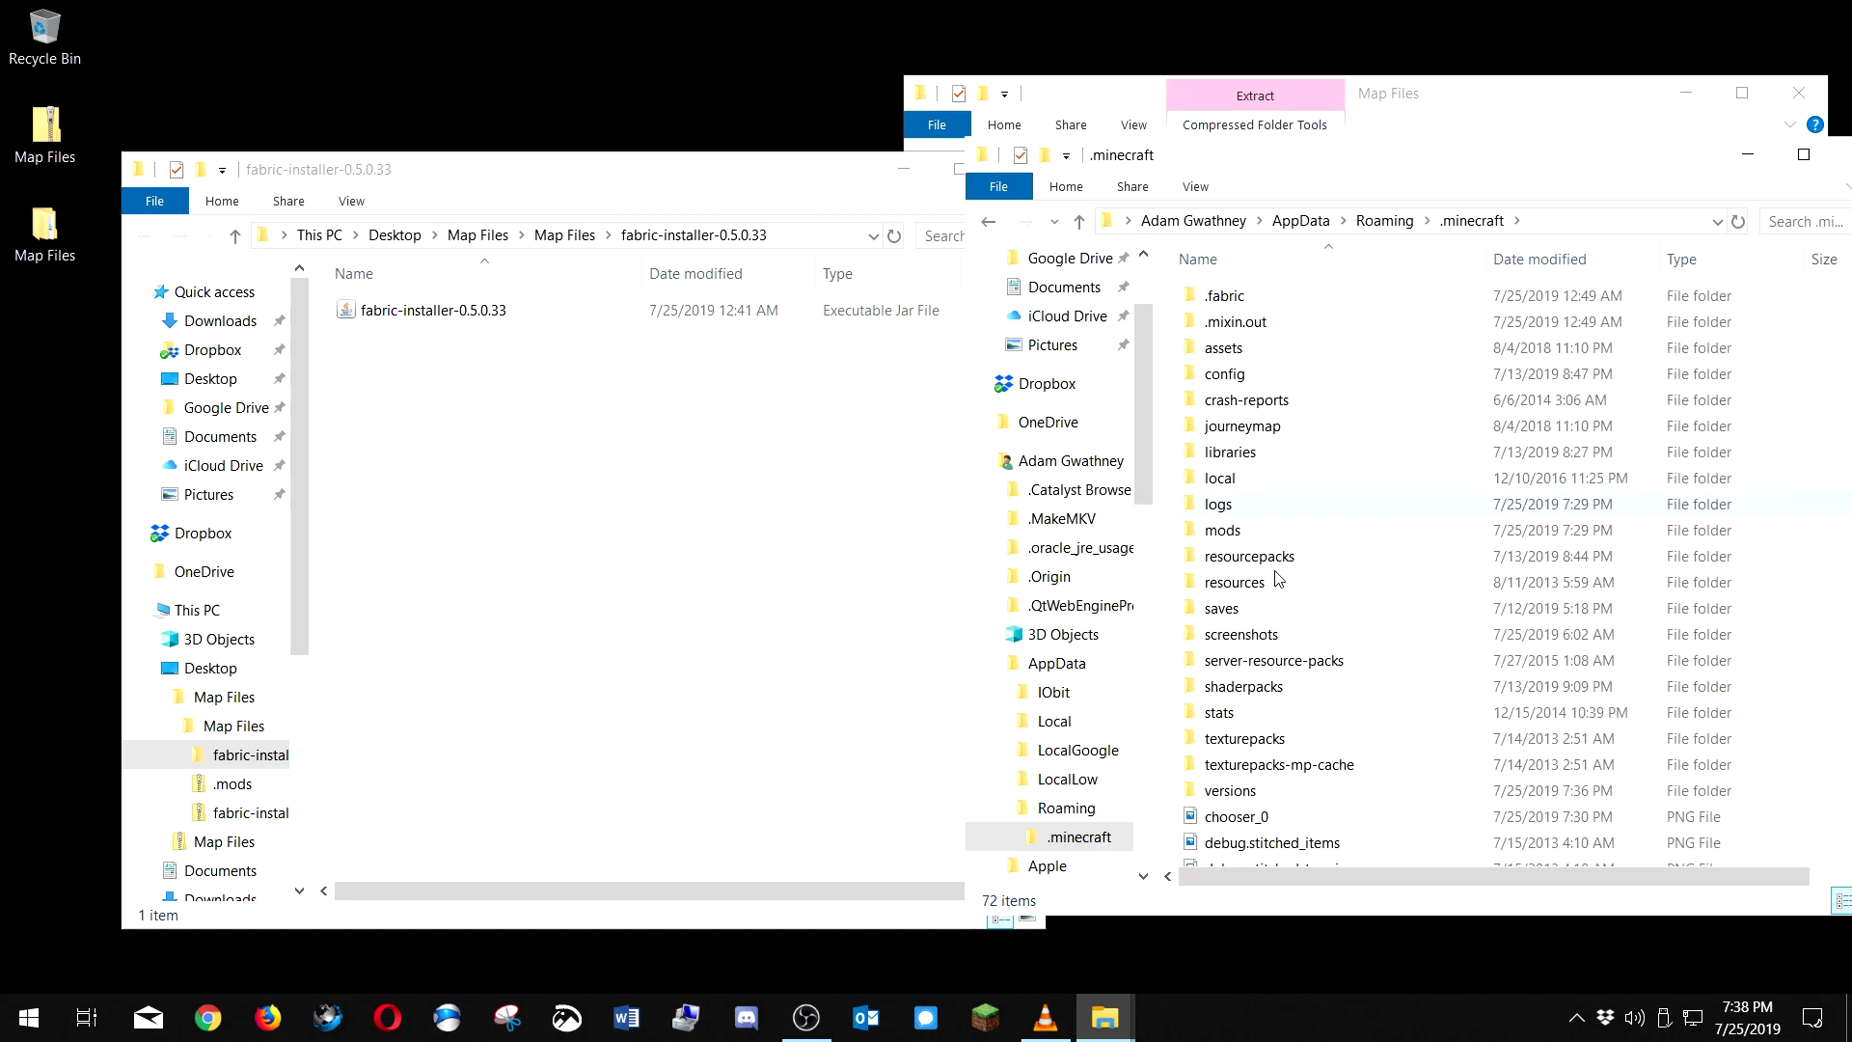
pyautogui.doubleClick(1230, 792)
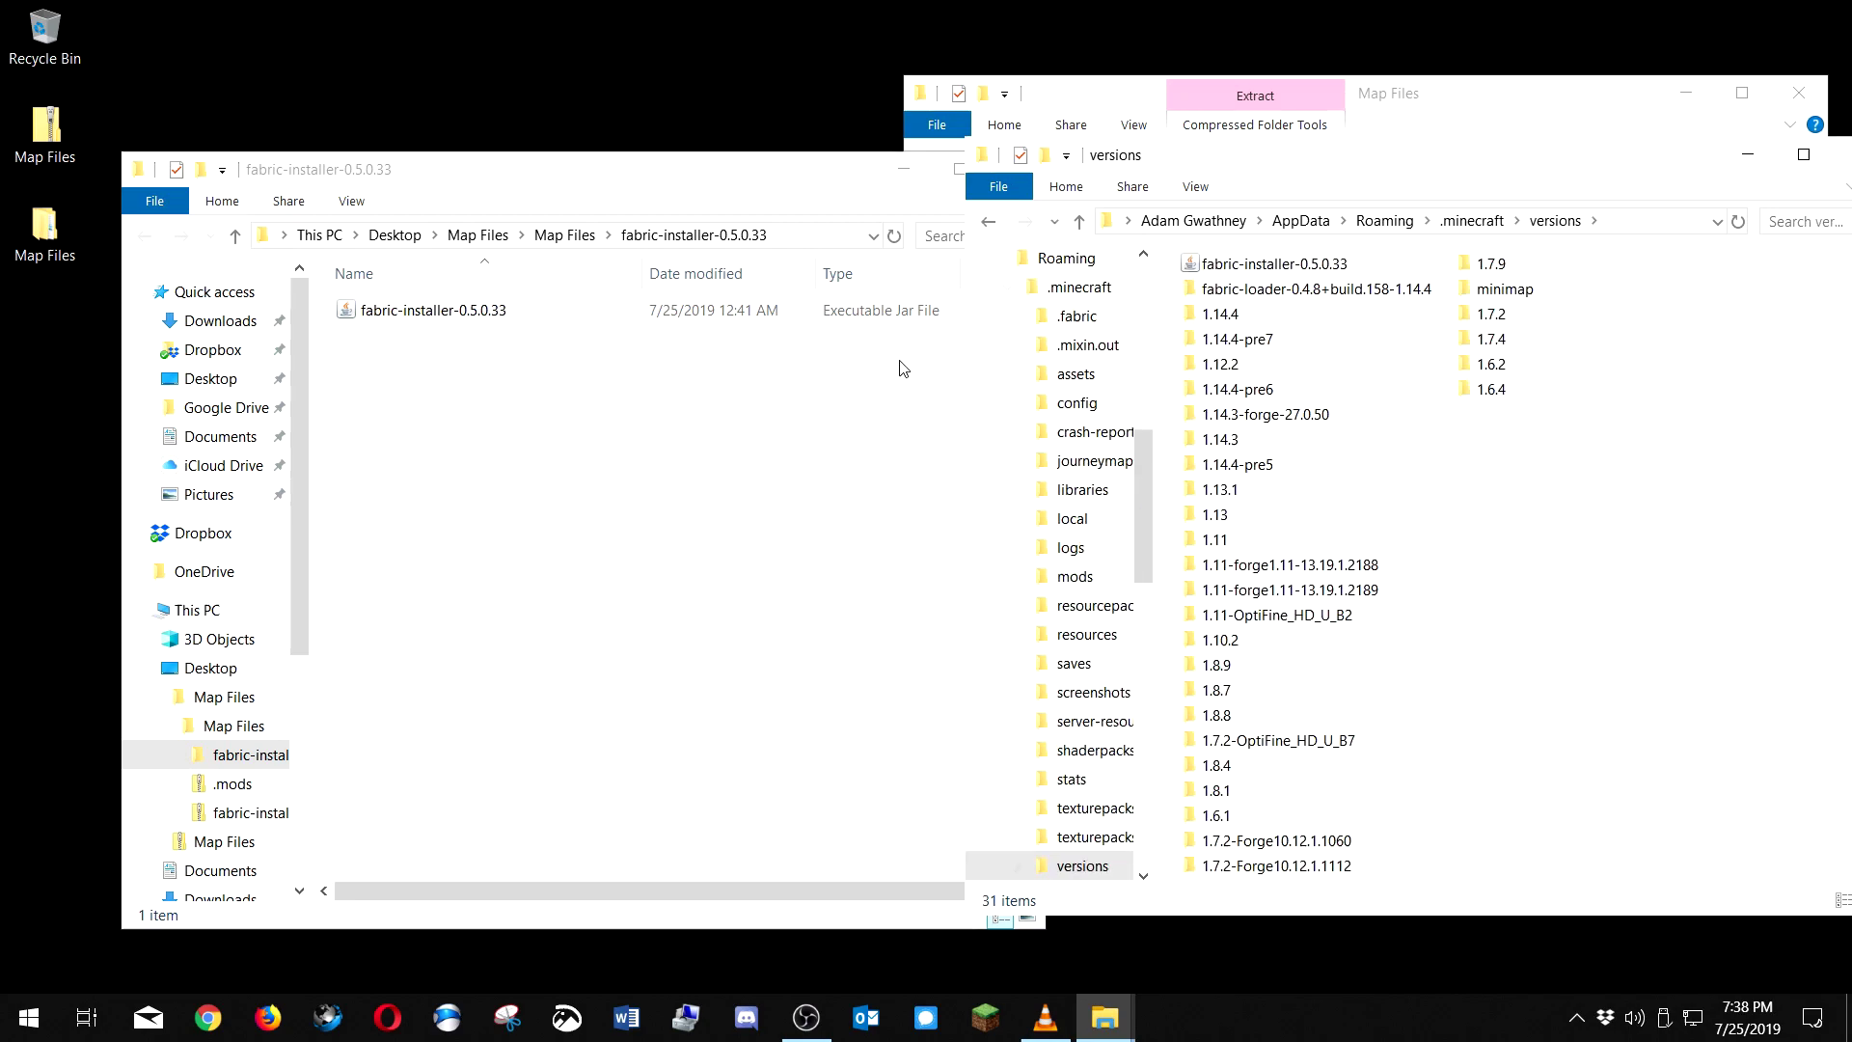
pyautogui.moveTo(377, 312); pyautogui.dragTo(1746, 603)
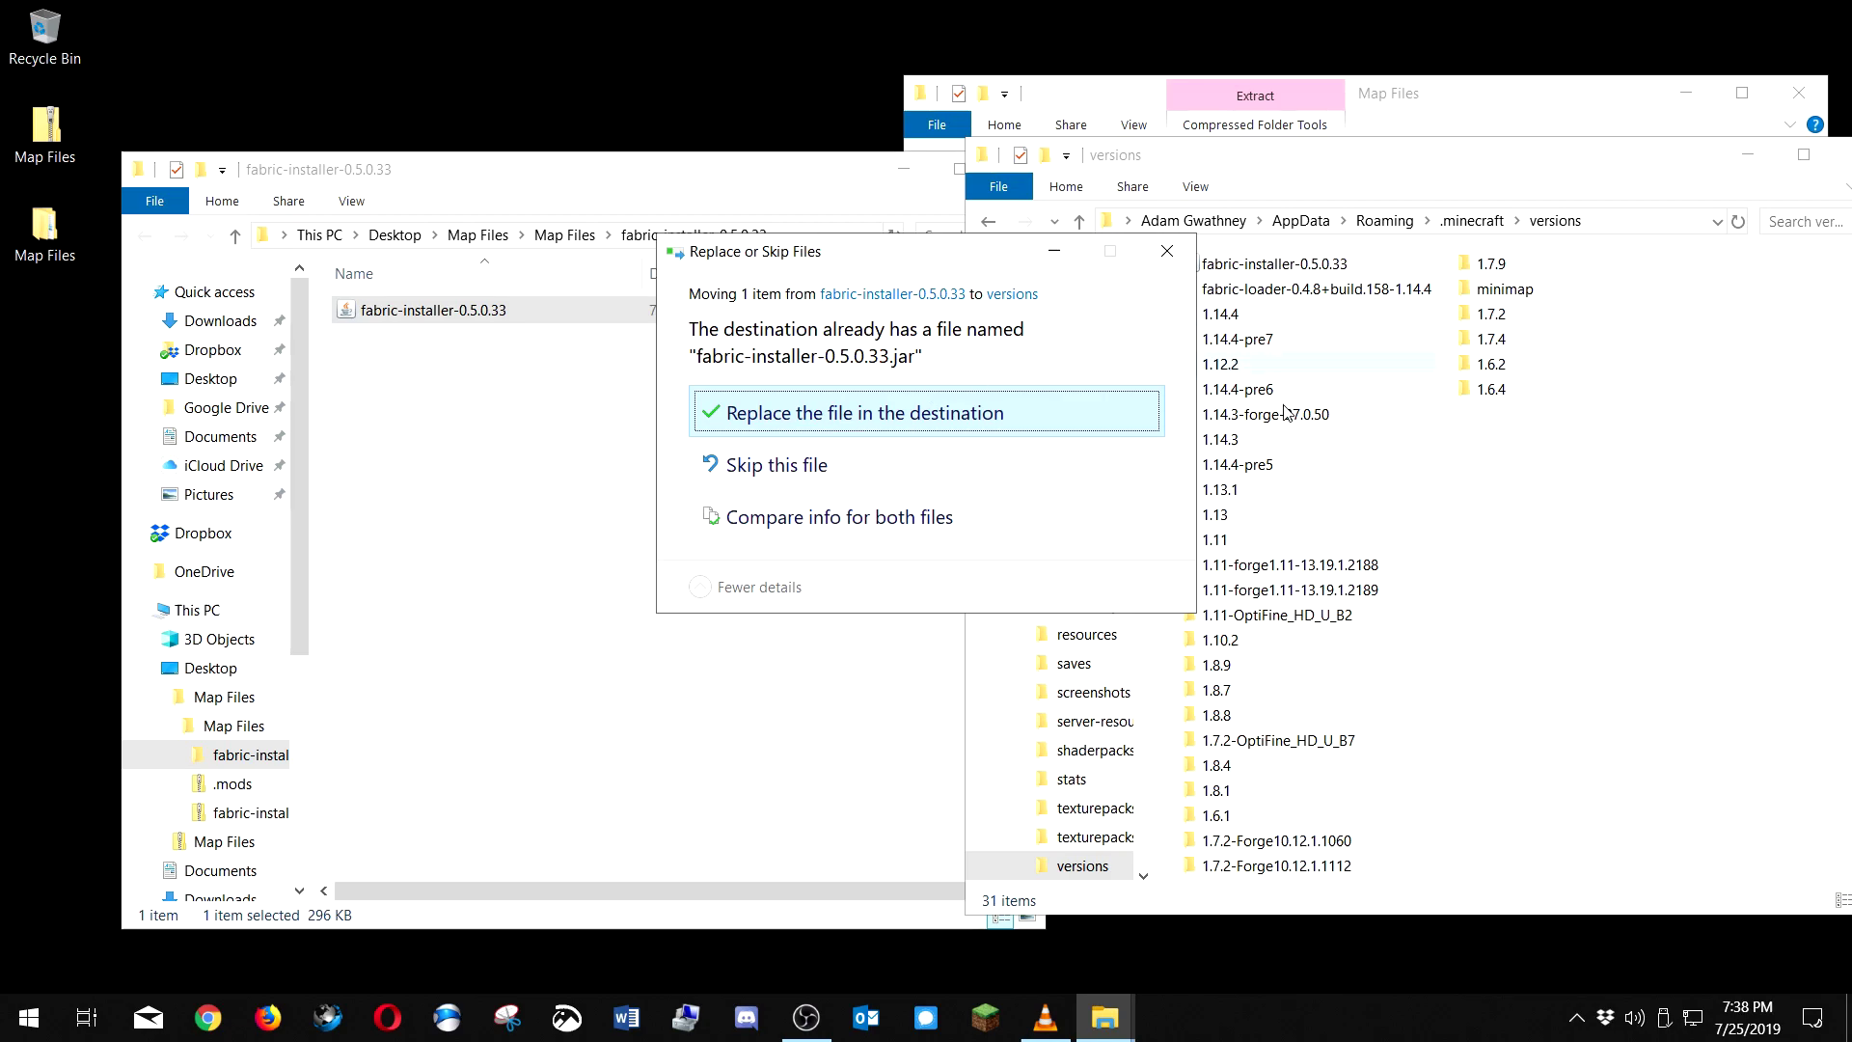
pyautogui.click(853, 413)
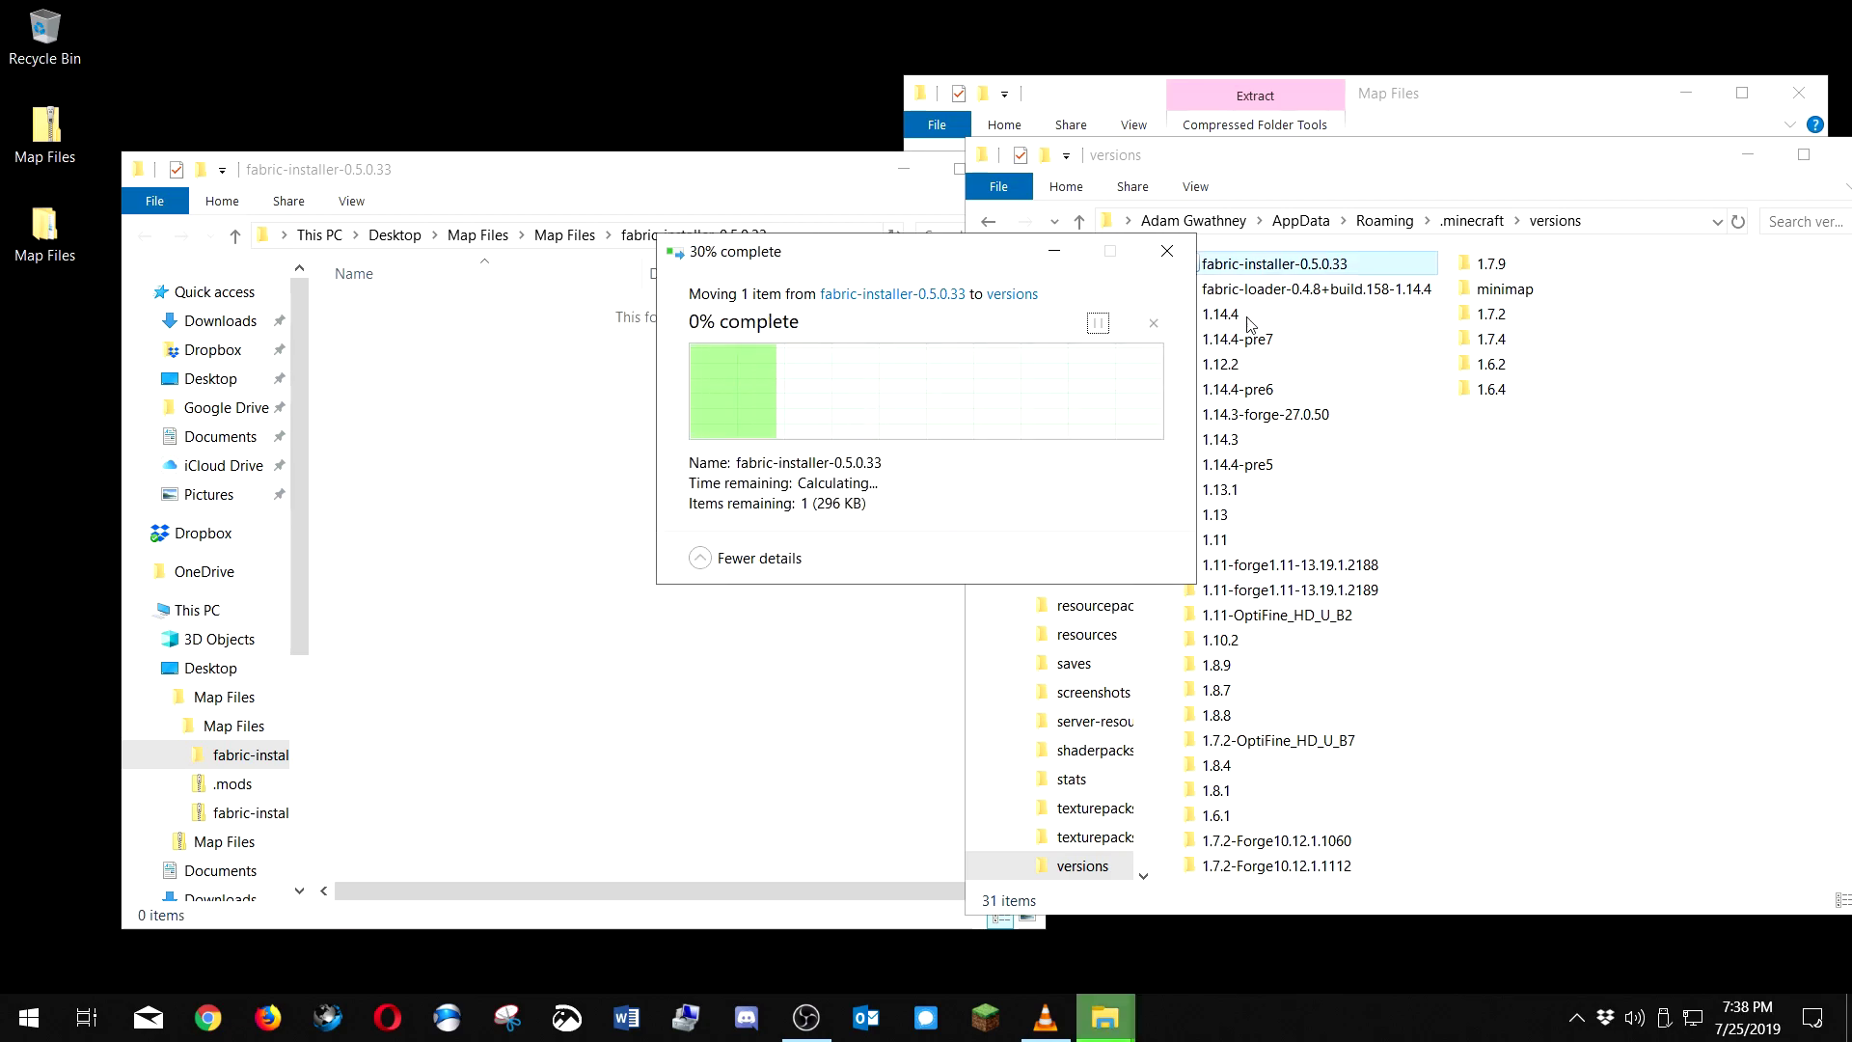
# - Run the Fabric installer to install the client for Minecraft 1.14.4 with loader 0.4.8+build.158, and close it
pyautogui.doubleClick(1302, 275)
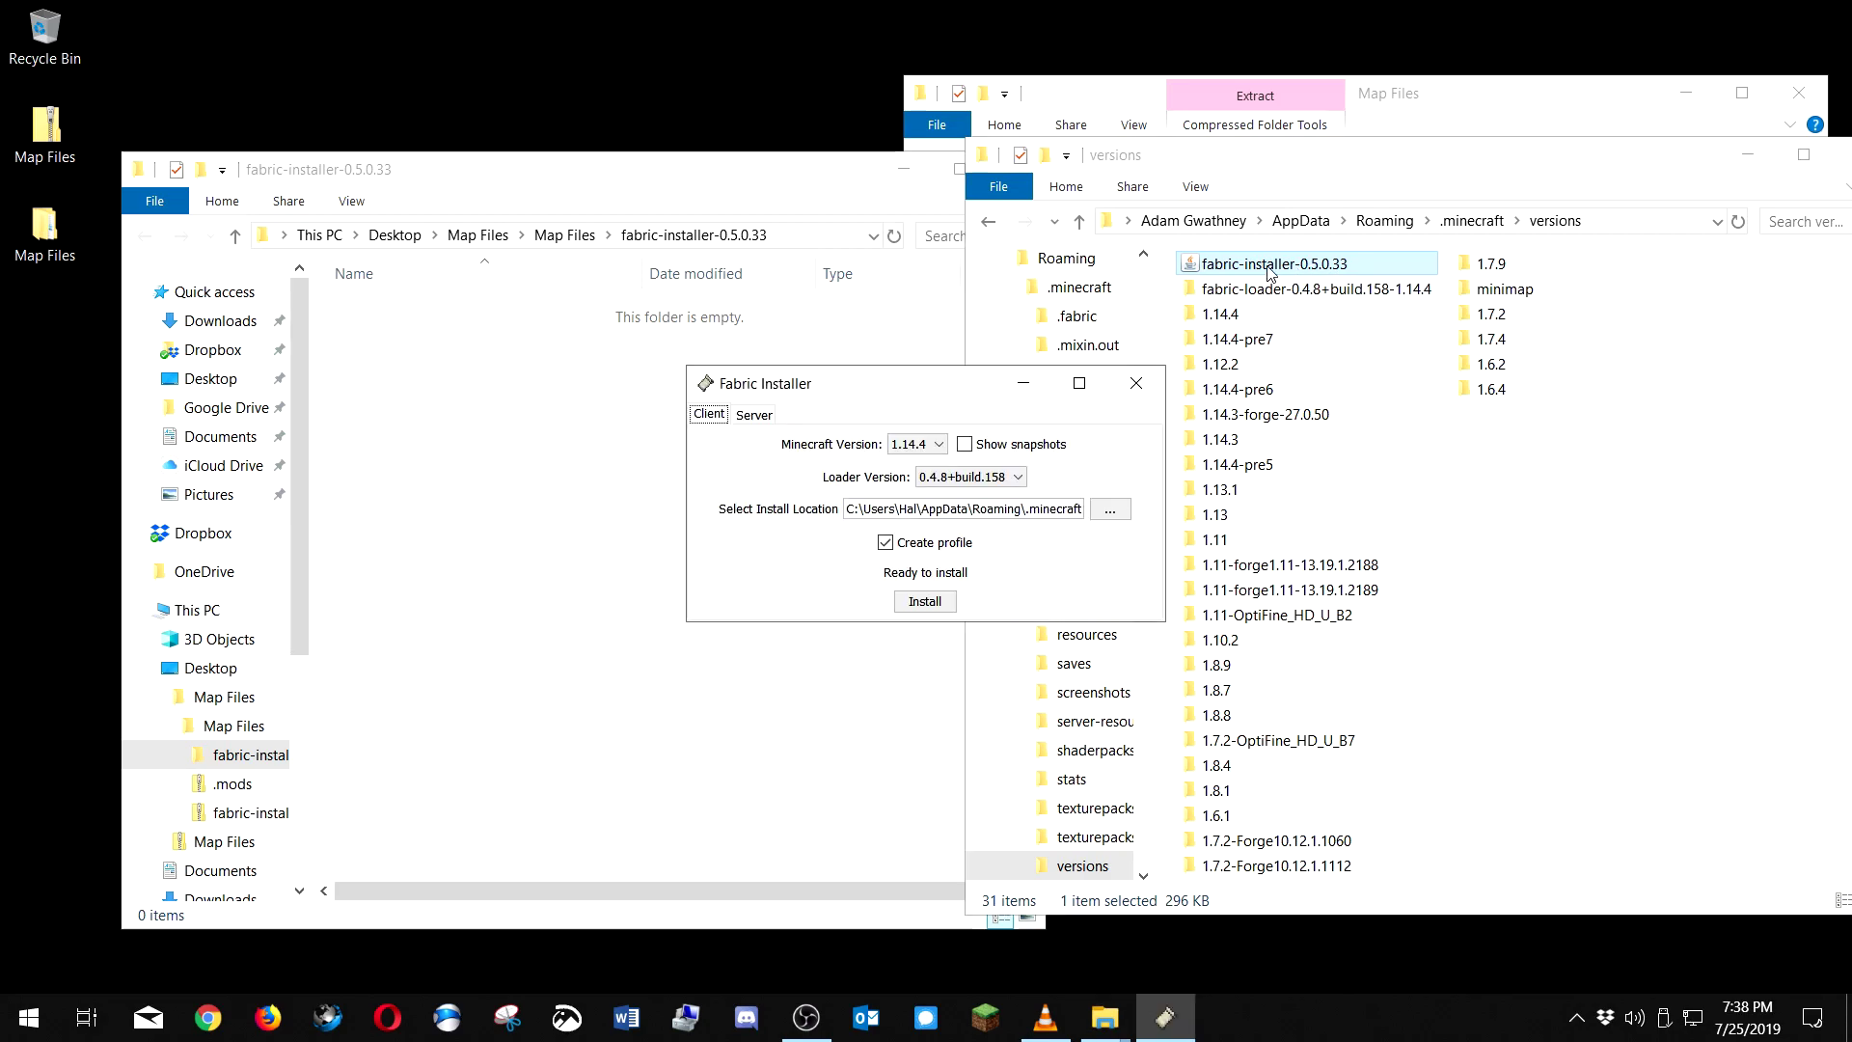
pyautogui.click(925, 605)
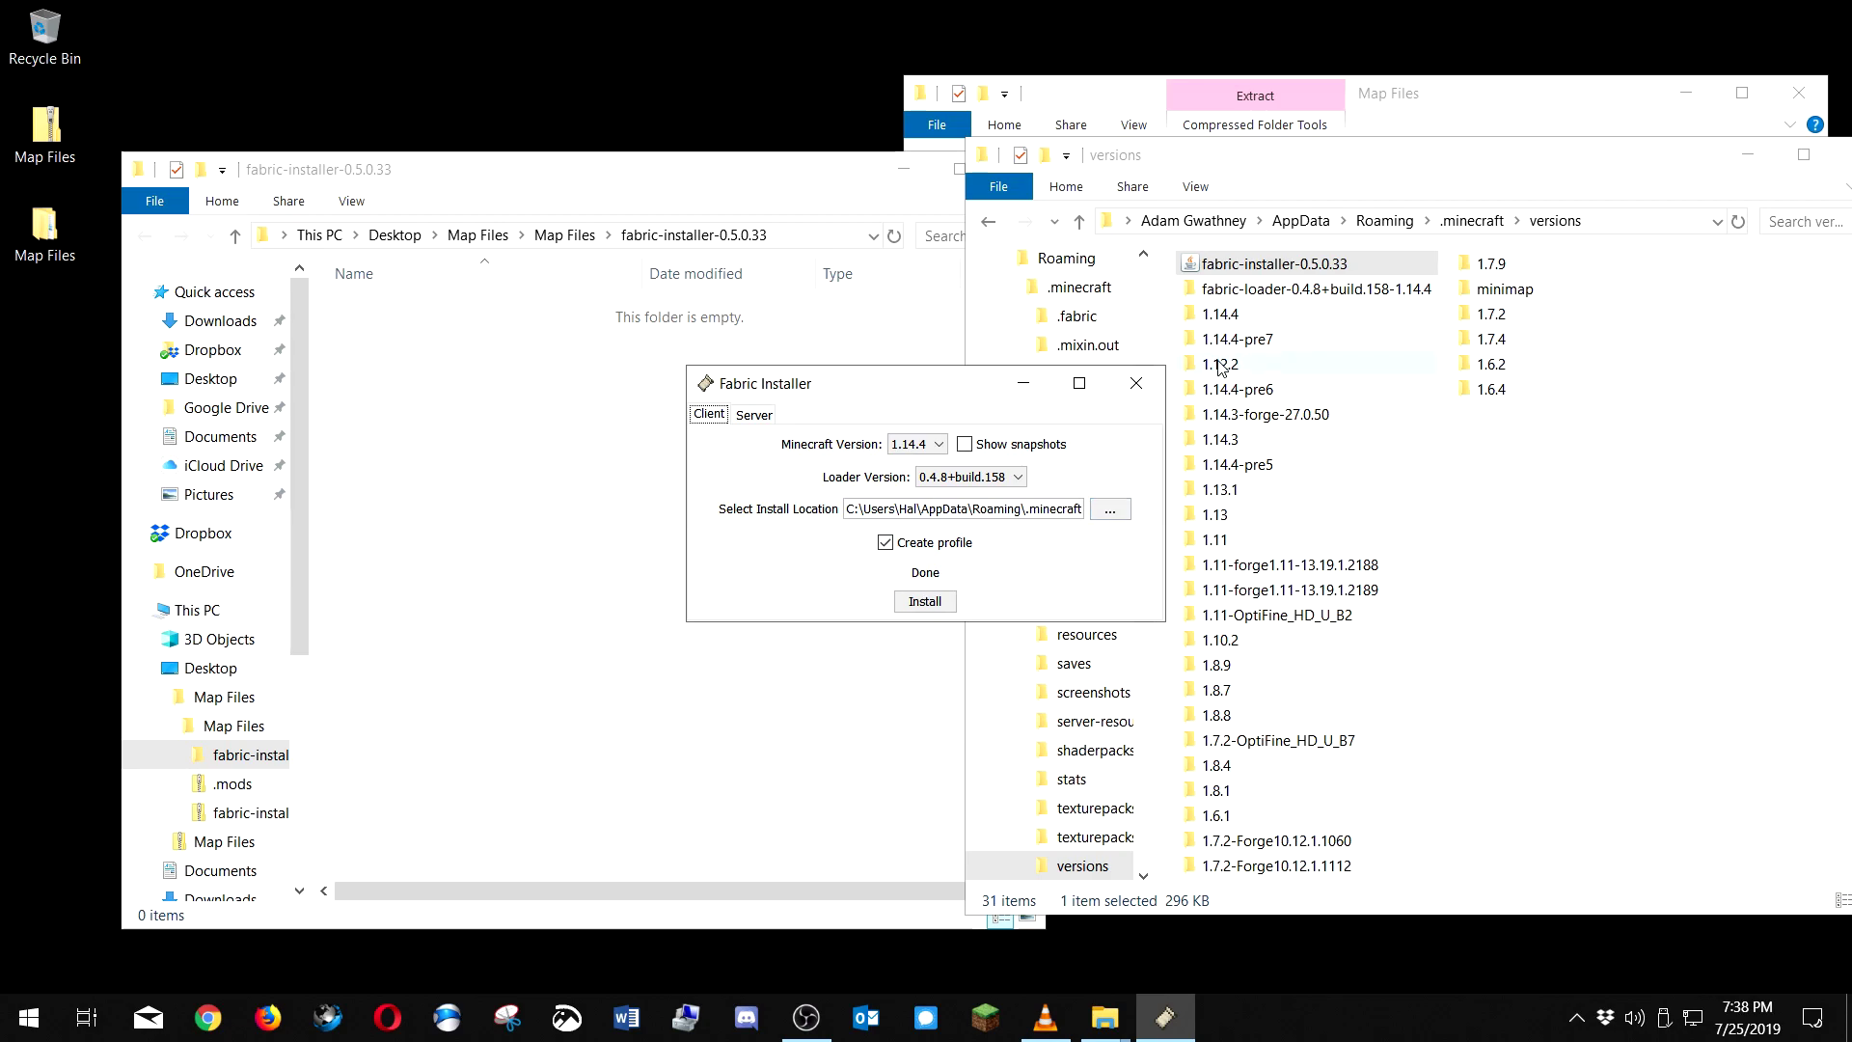
pyautogui.click(1148, 383)
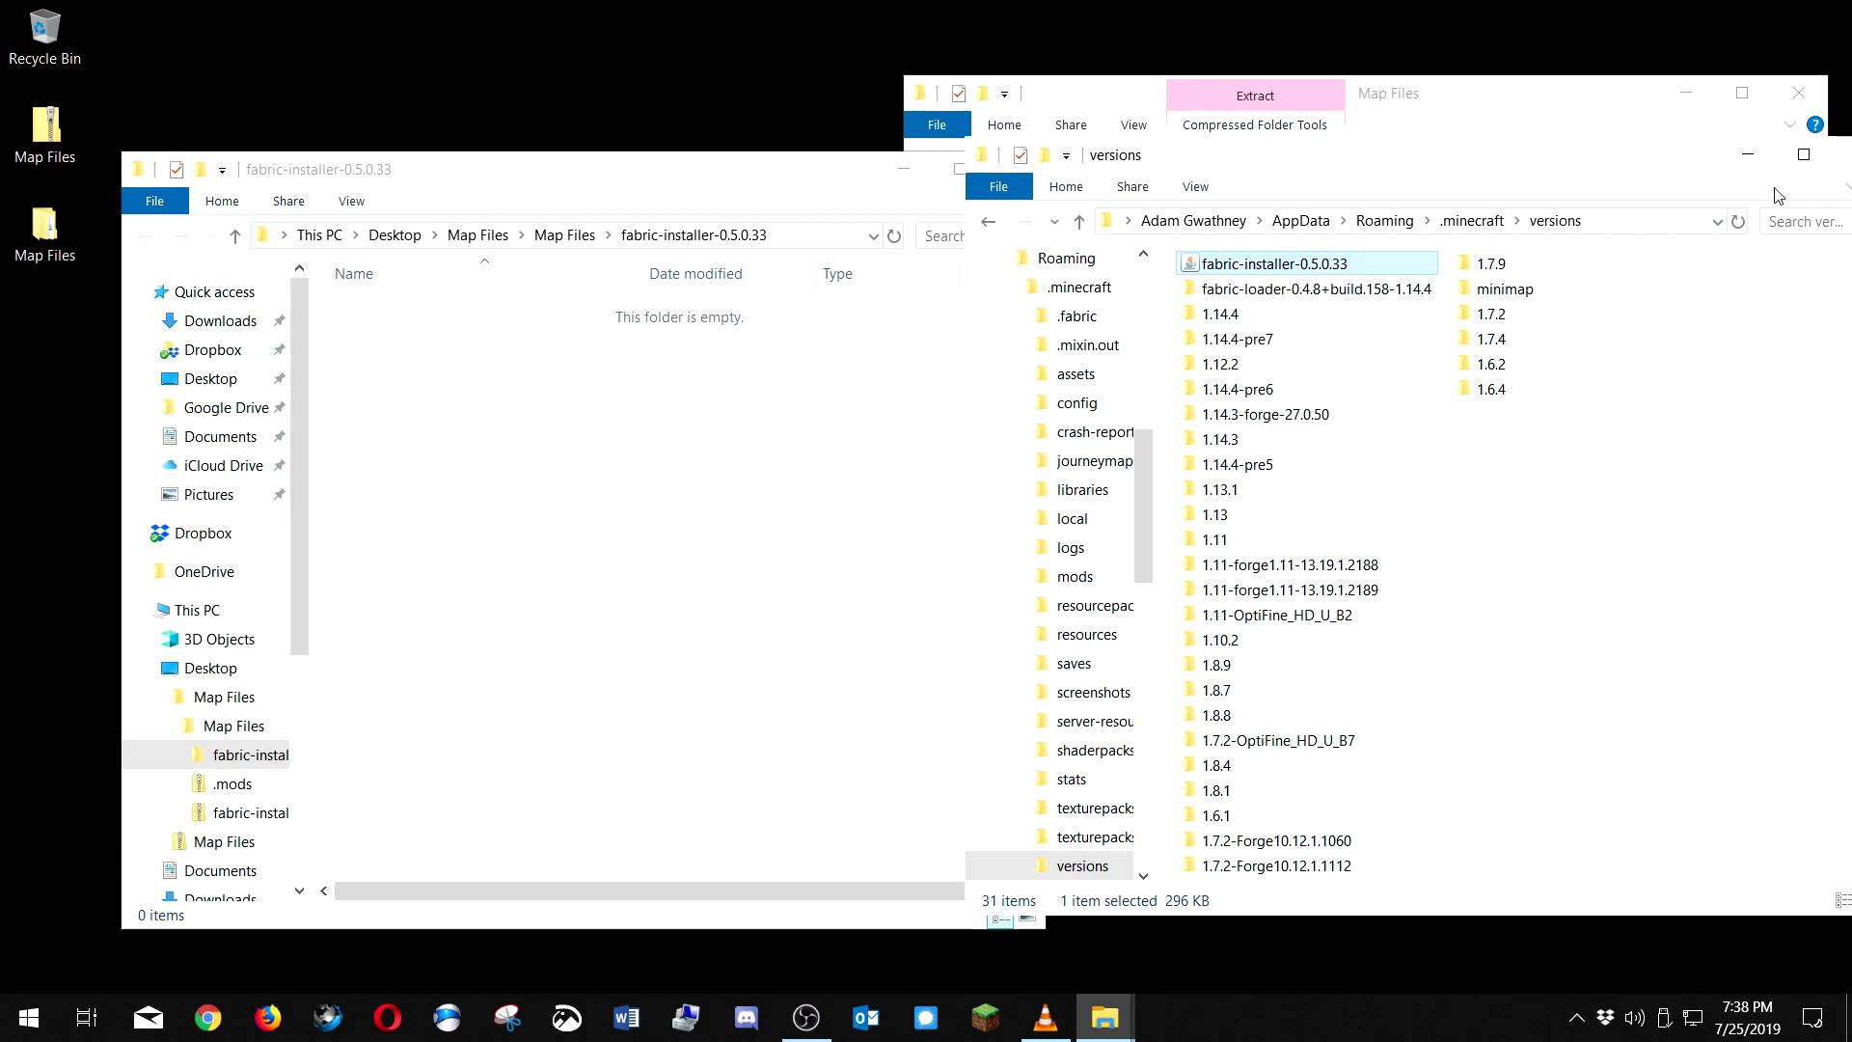
# - Return to the .minecraft folder from versions and close the empty fabric-installer-0.5.0.33 folder window
pyautogui.moveTo(1652, 169); pyautogui.dragTo(1491, 159)
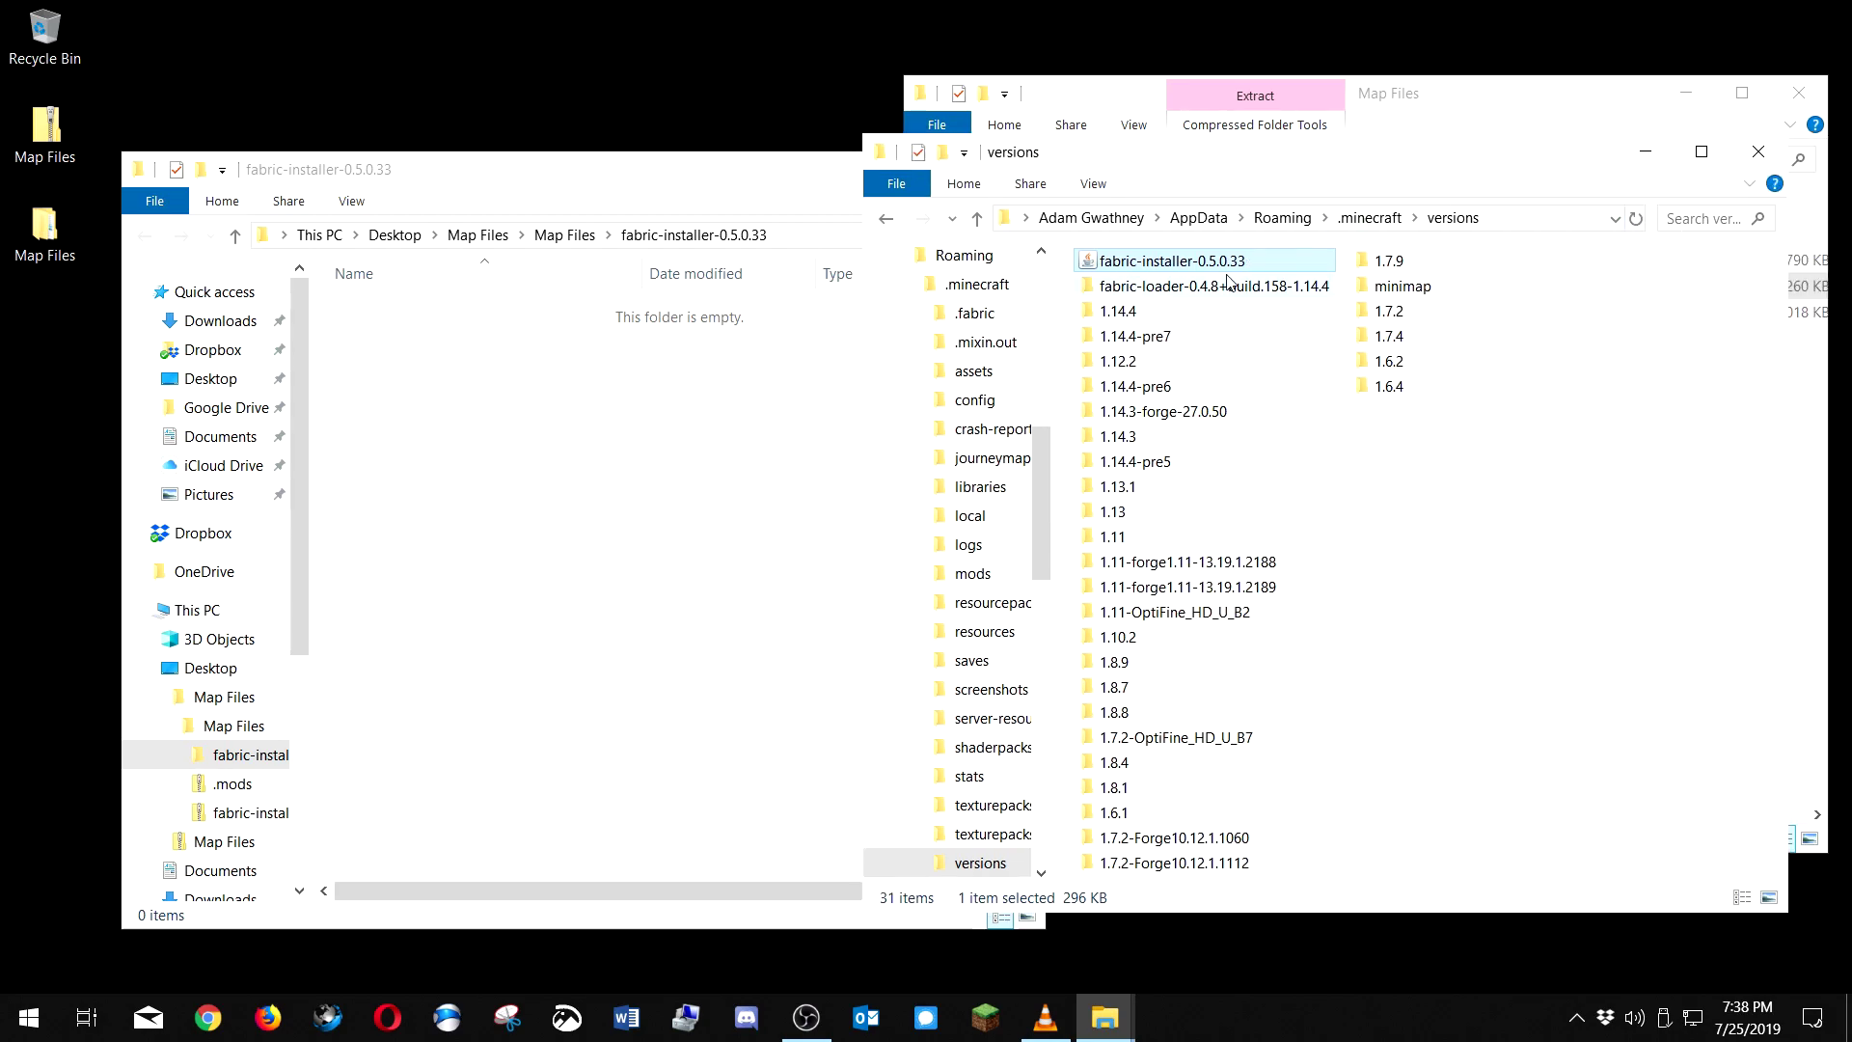
pyautogui.click(887, 220)
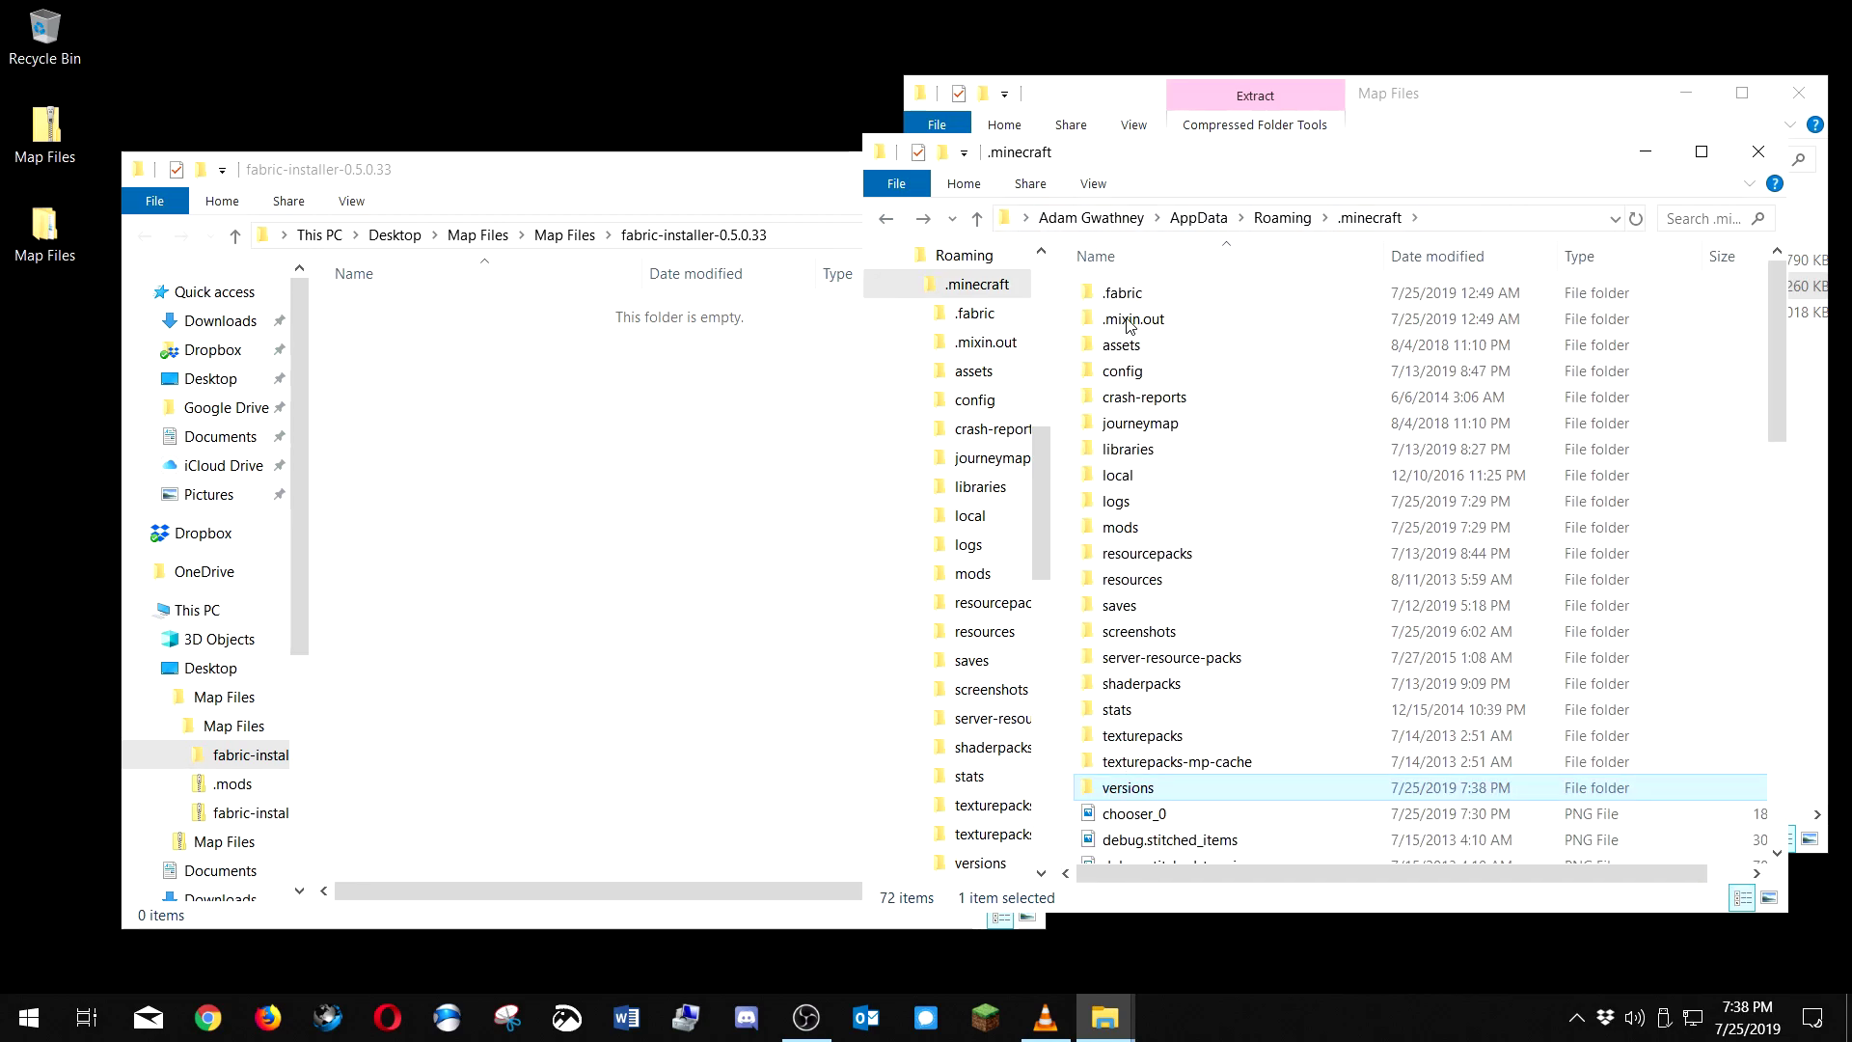
pyautogui.click(552, 619)
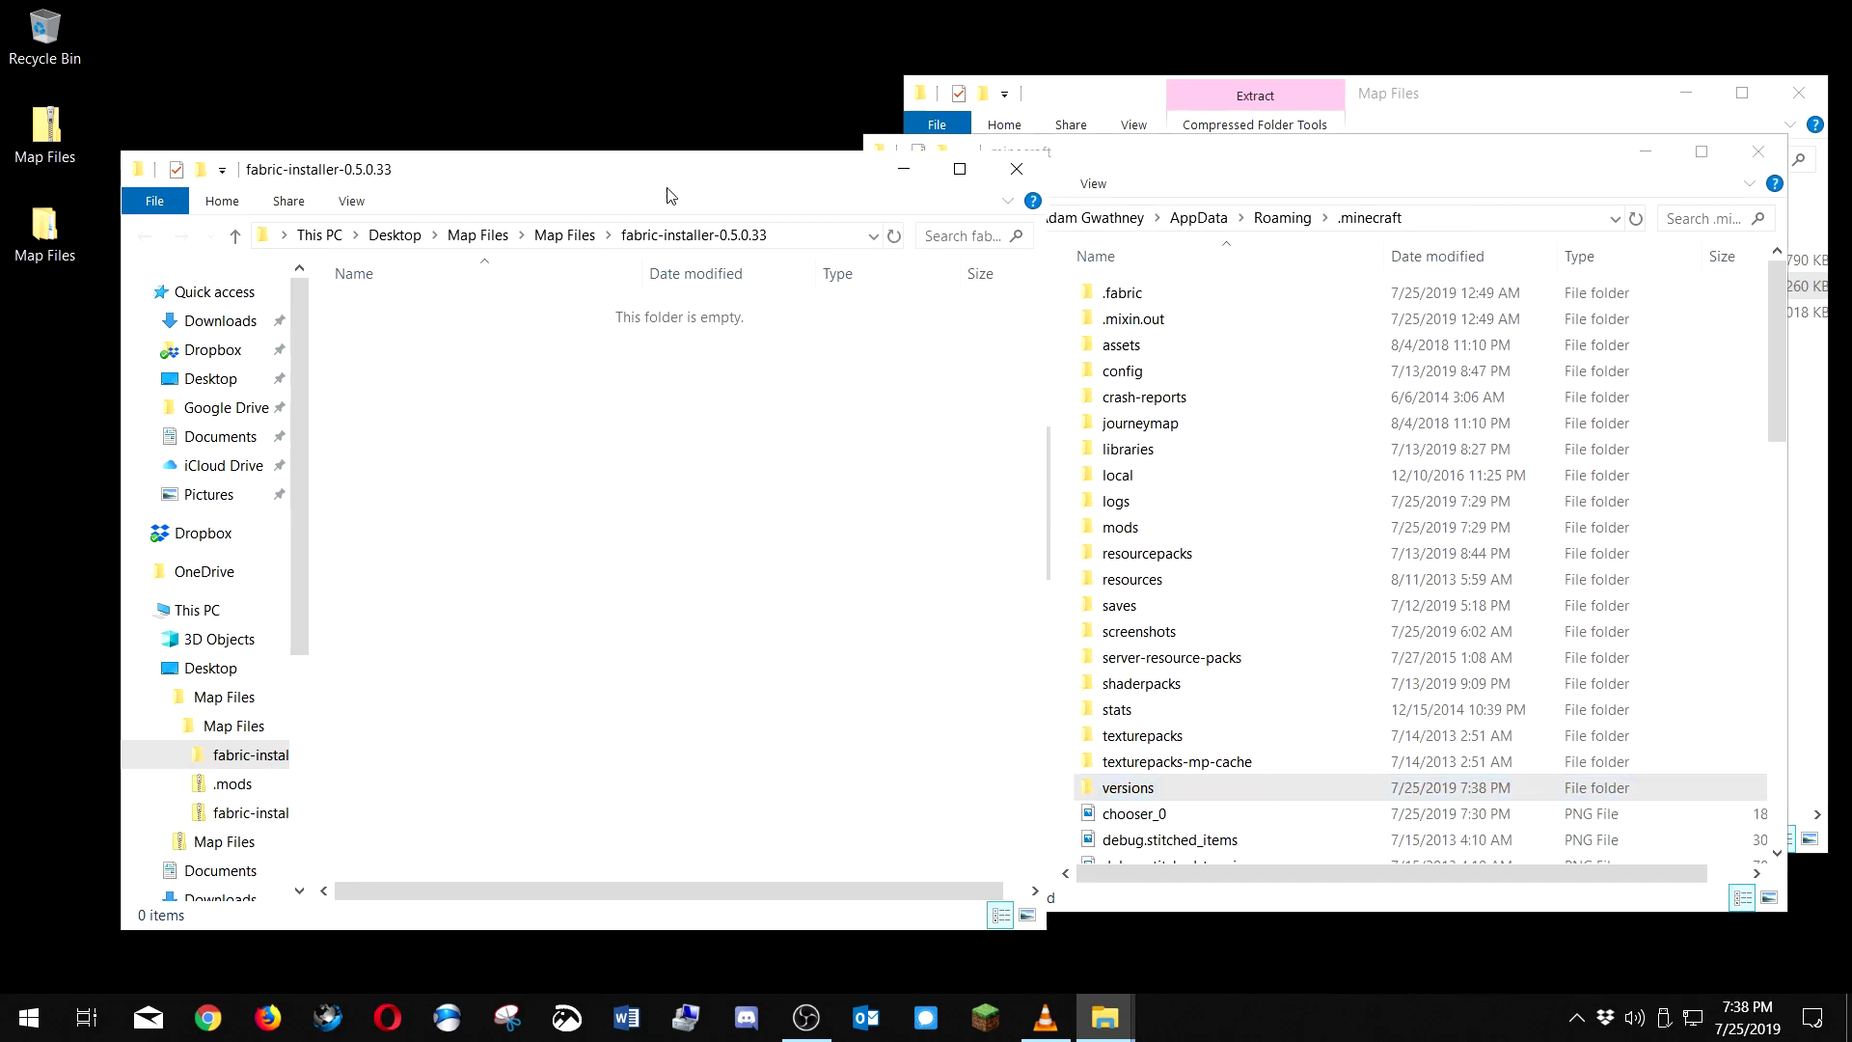
pyautogui.click(1019, 169)
pyautogui.click(545, 476)
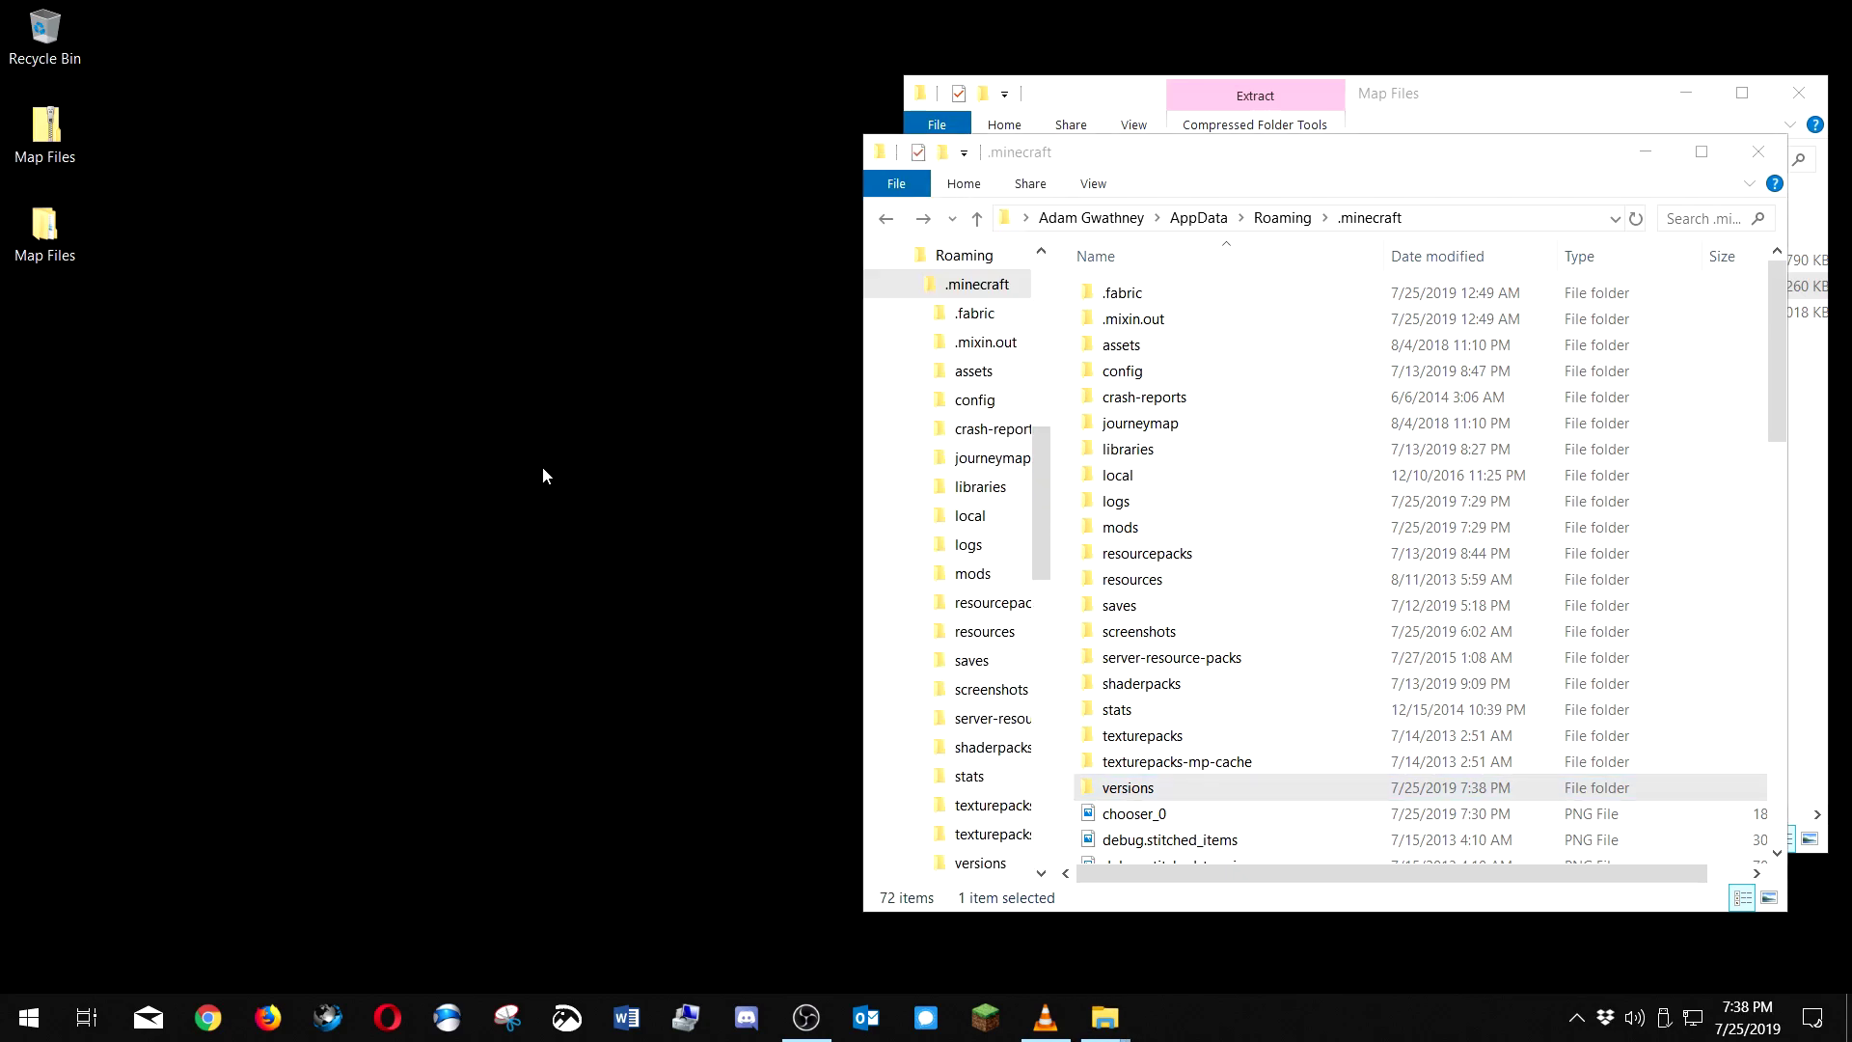
# - Open the Minecraft Launcher, choose the fabric-loader-1.14.4 profile and start the game
pyautogui.click(985, 1016)
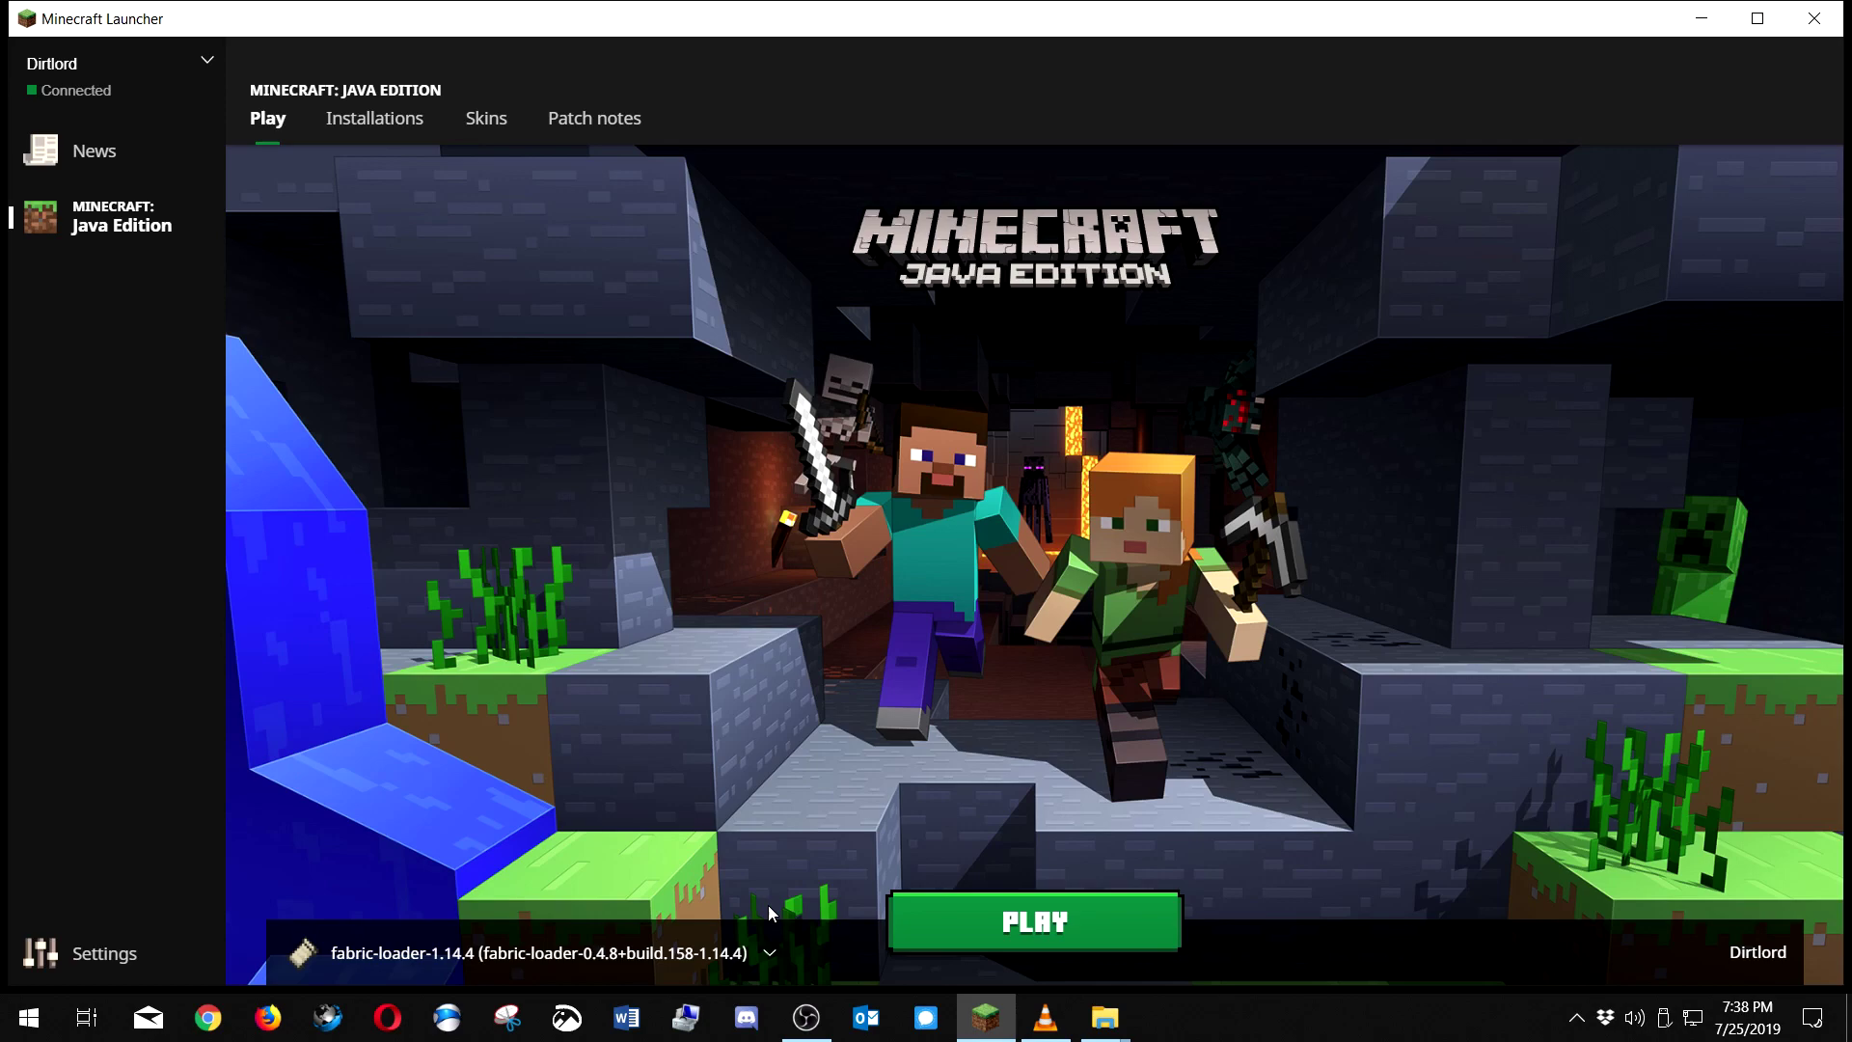
pyautogui.click(782, 940)
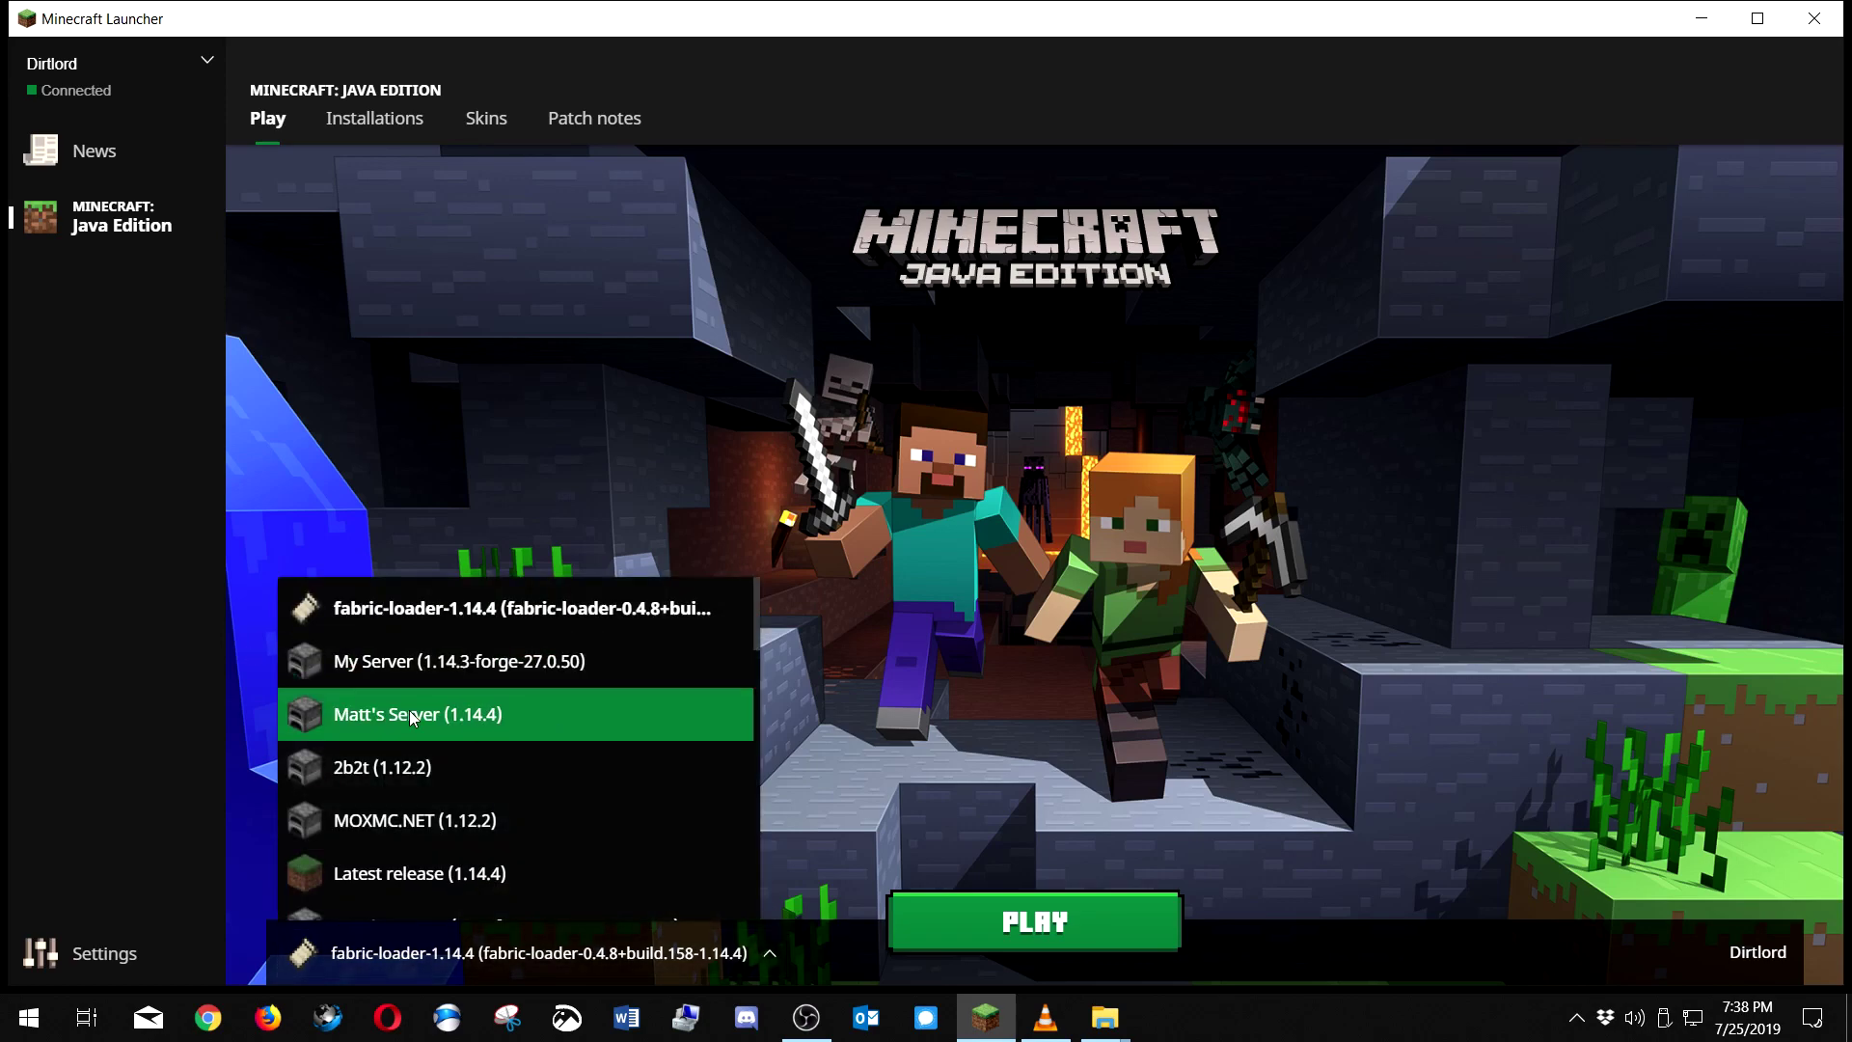
pyautogui.click(557, 639)
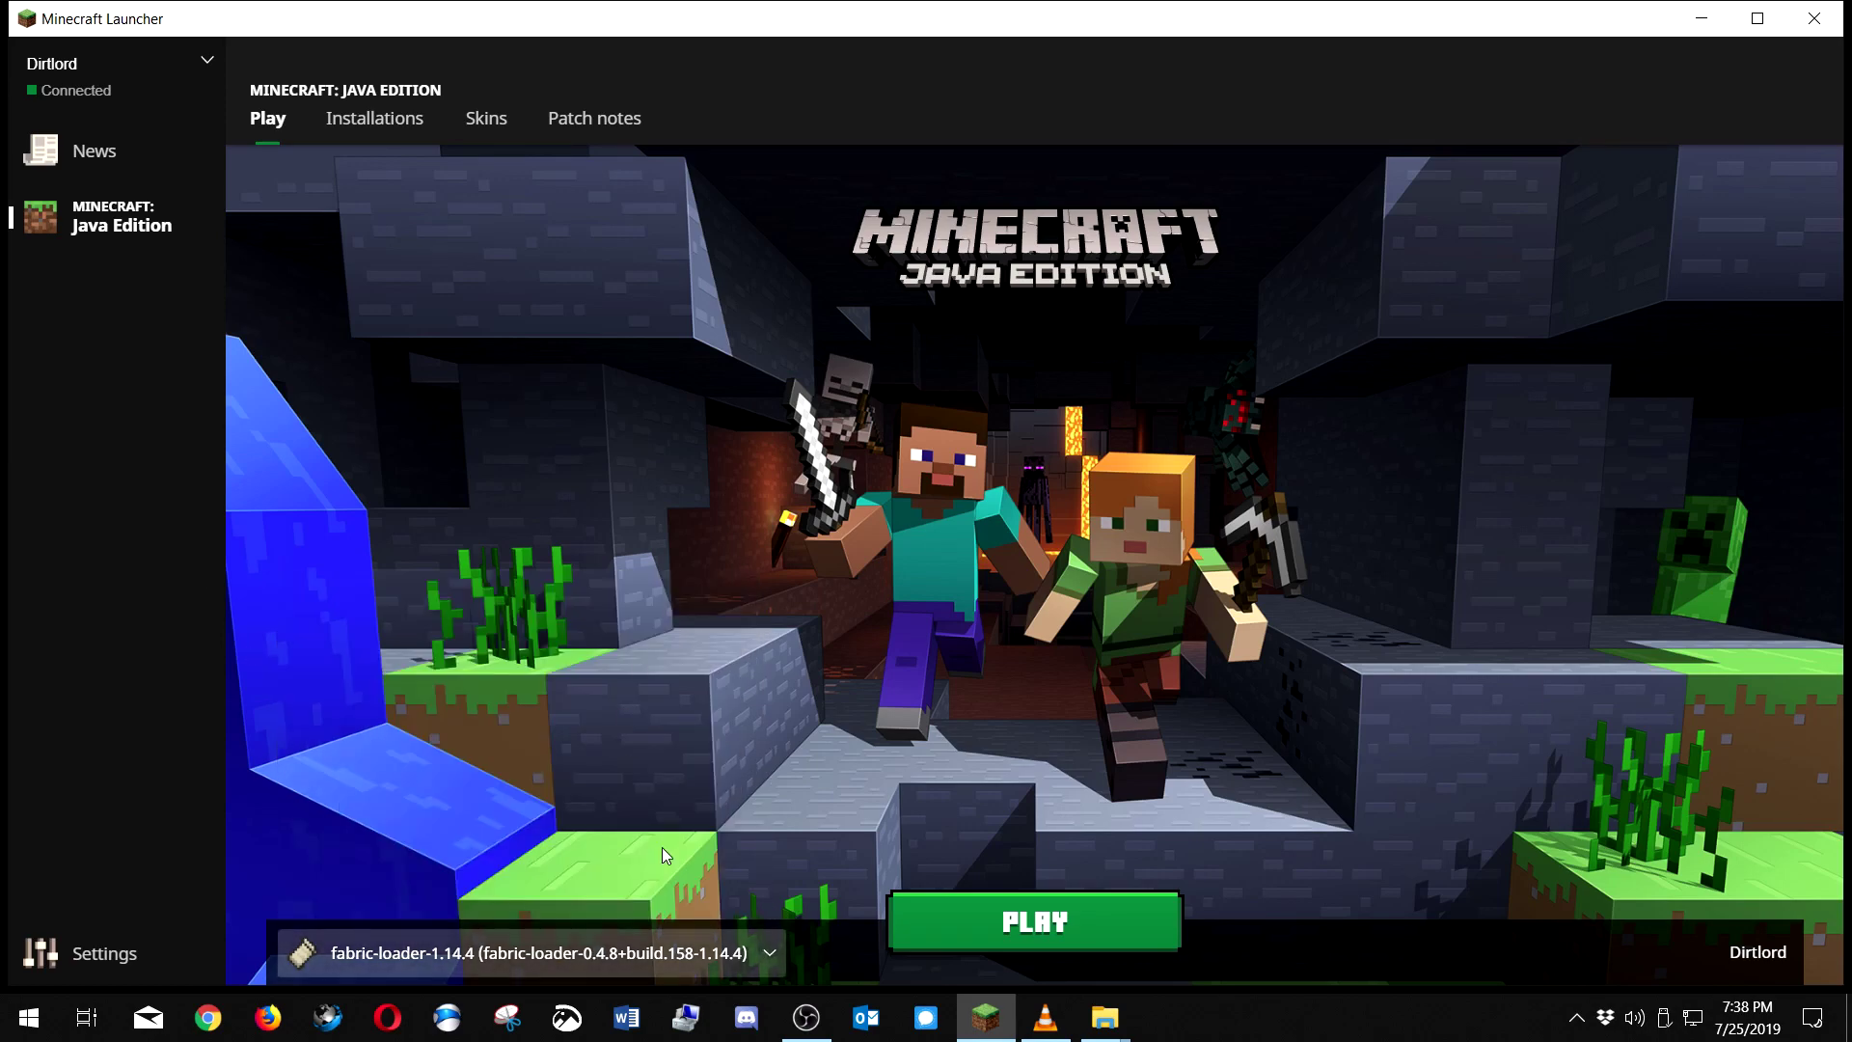
pyautogui.click(780, 945)
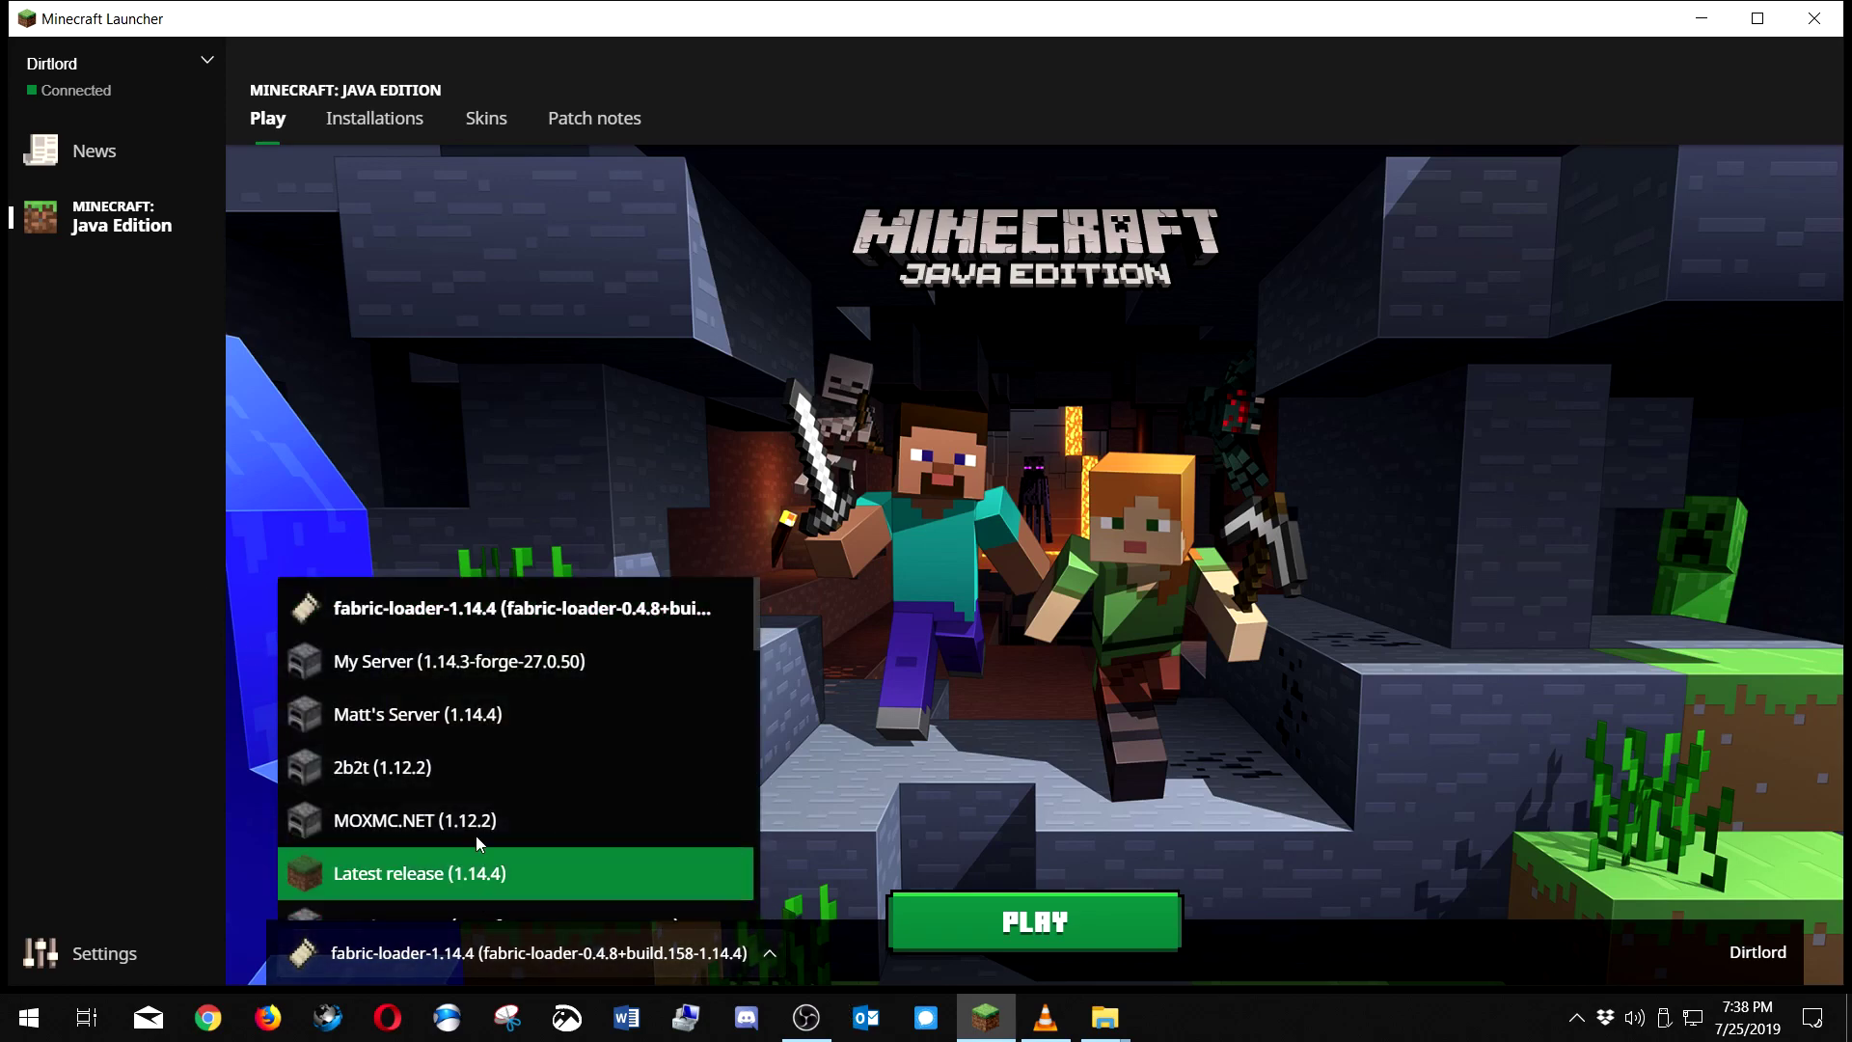
pyautogui.click(623, 608)
pyautogui.click(1065, 917)
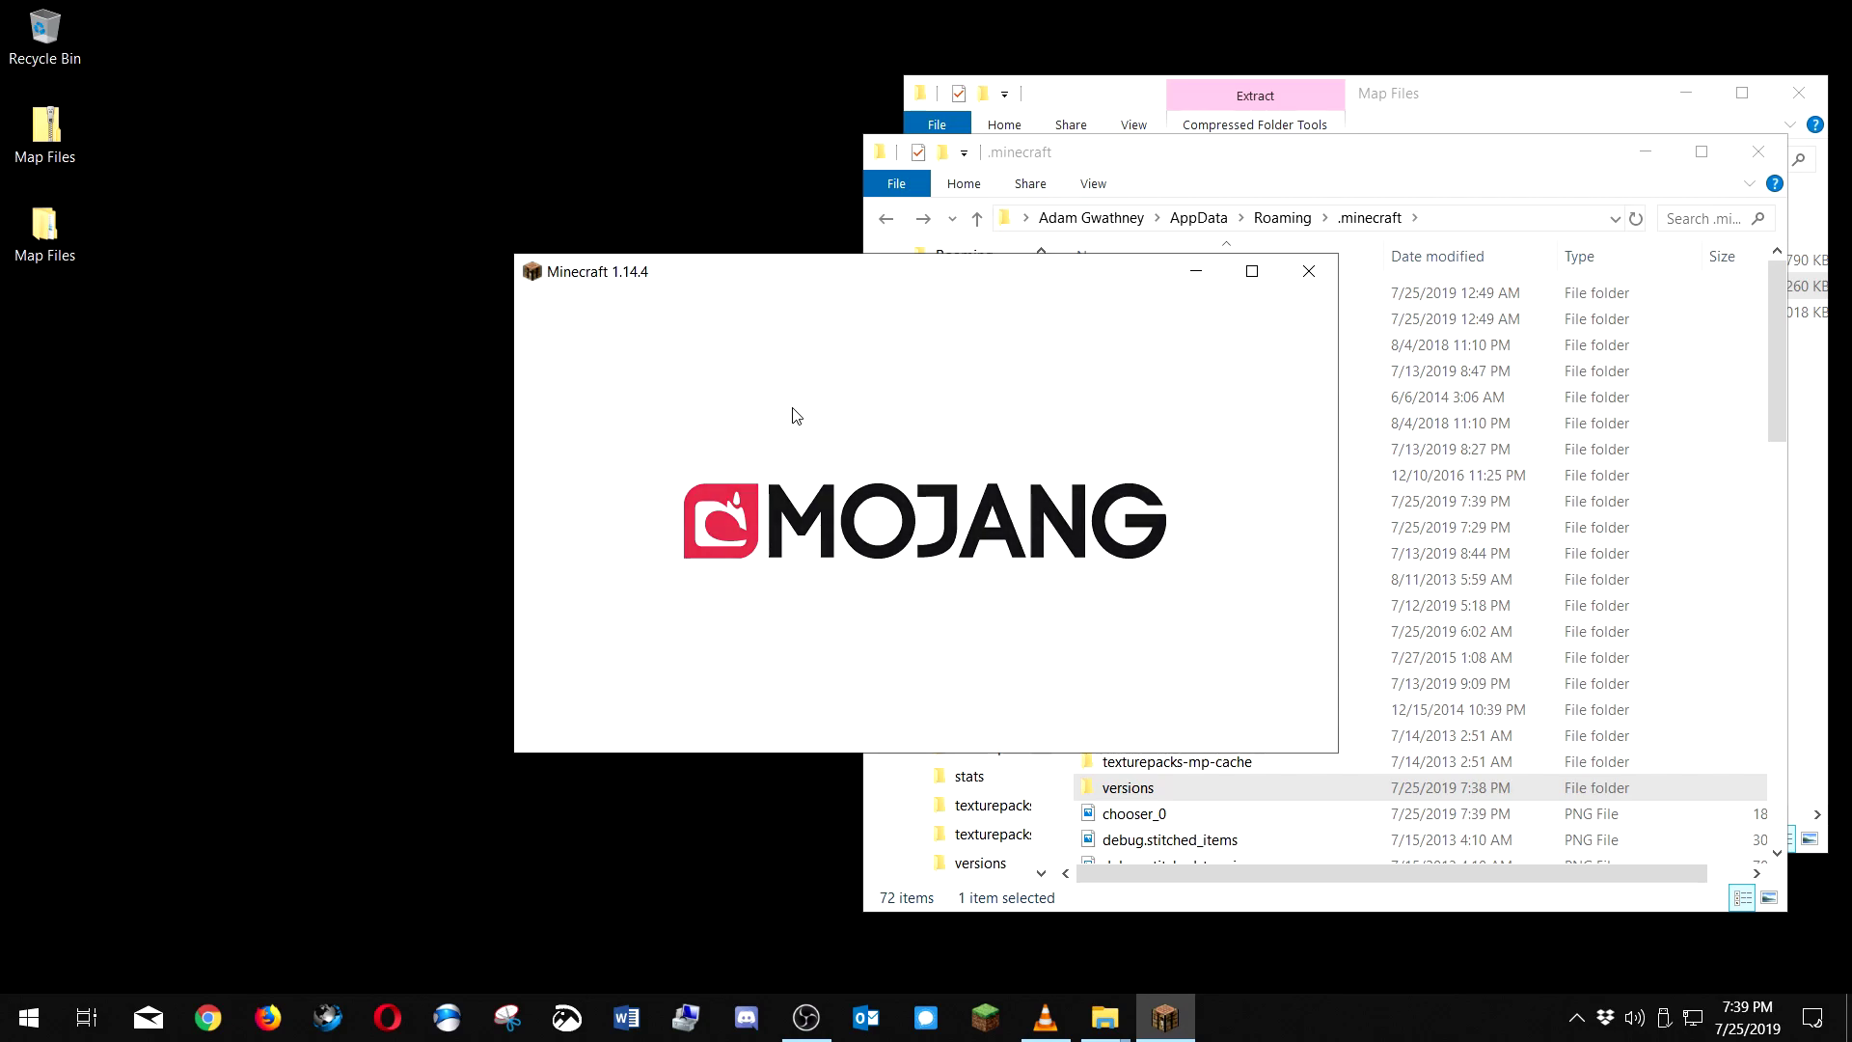
# - Maximize the Minecraft window, join the Channel 3 realm and leave the game
pyautogui.click(1266, 273)
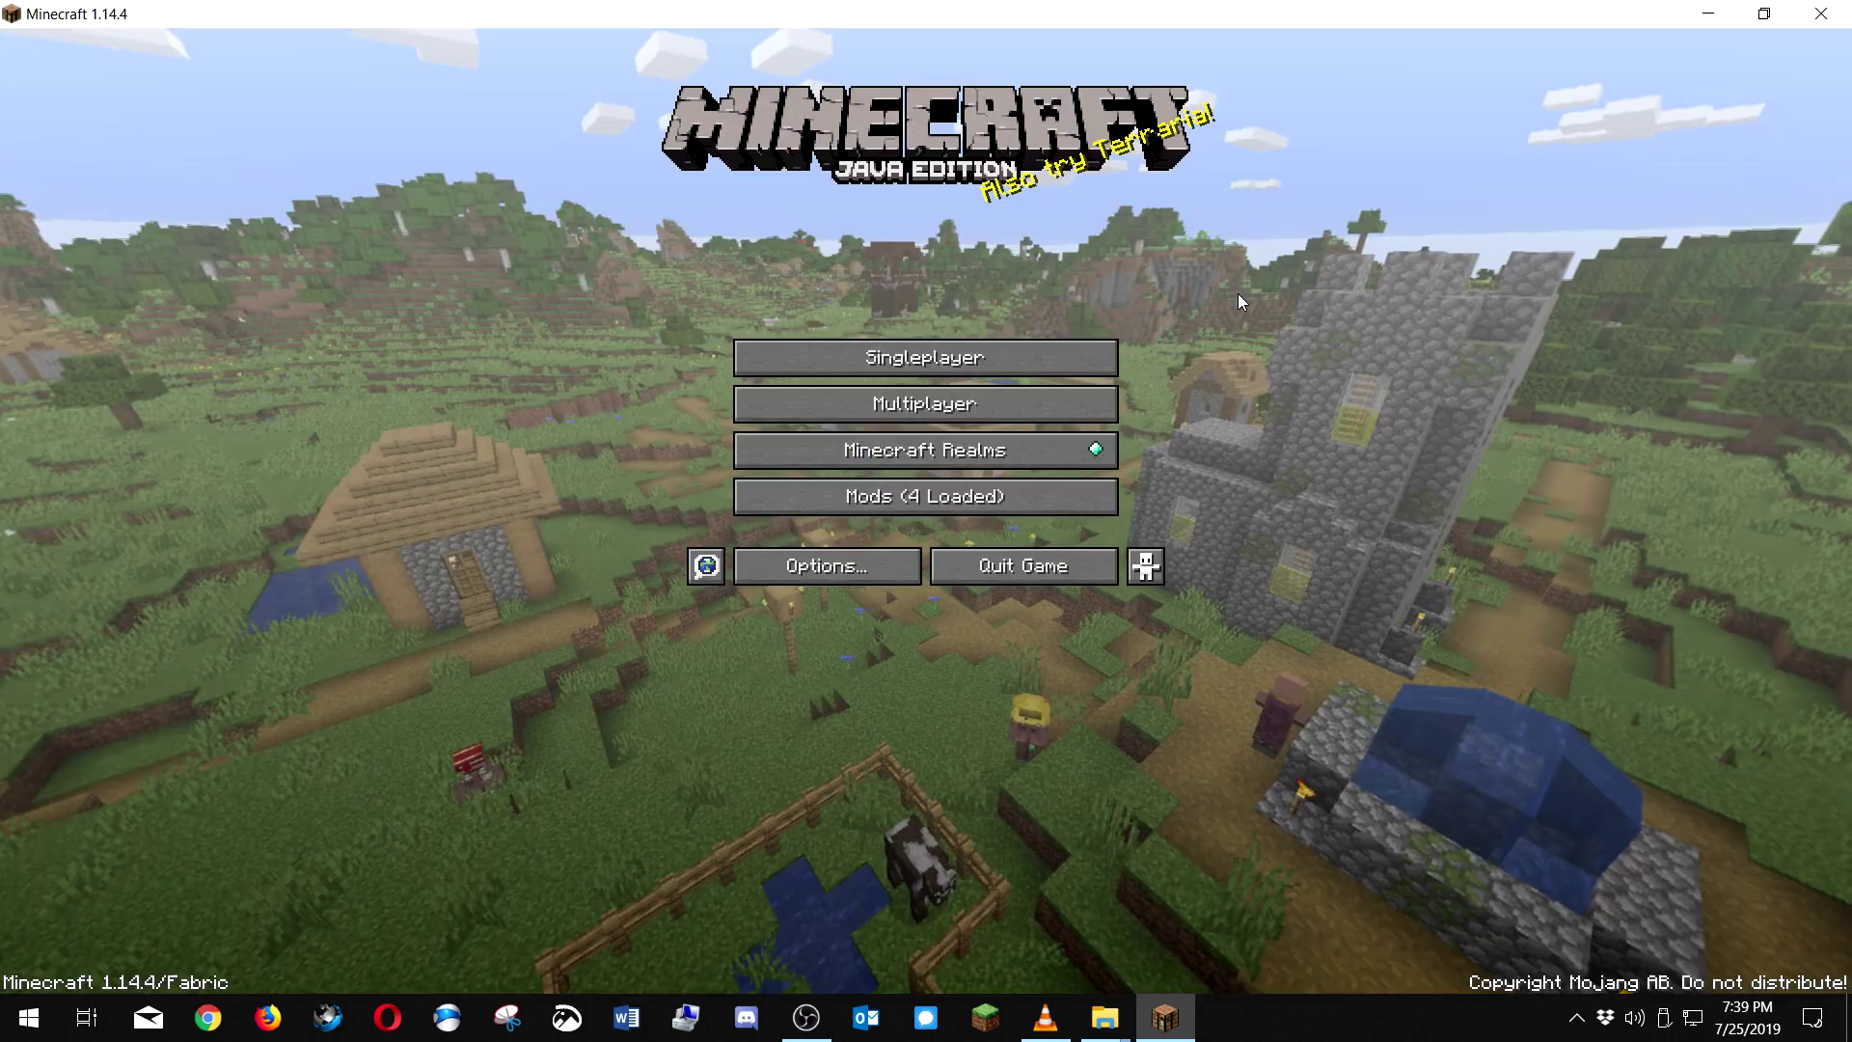
pyautogui.click(957, 455)
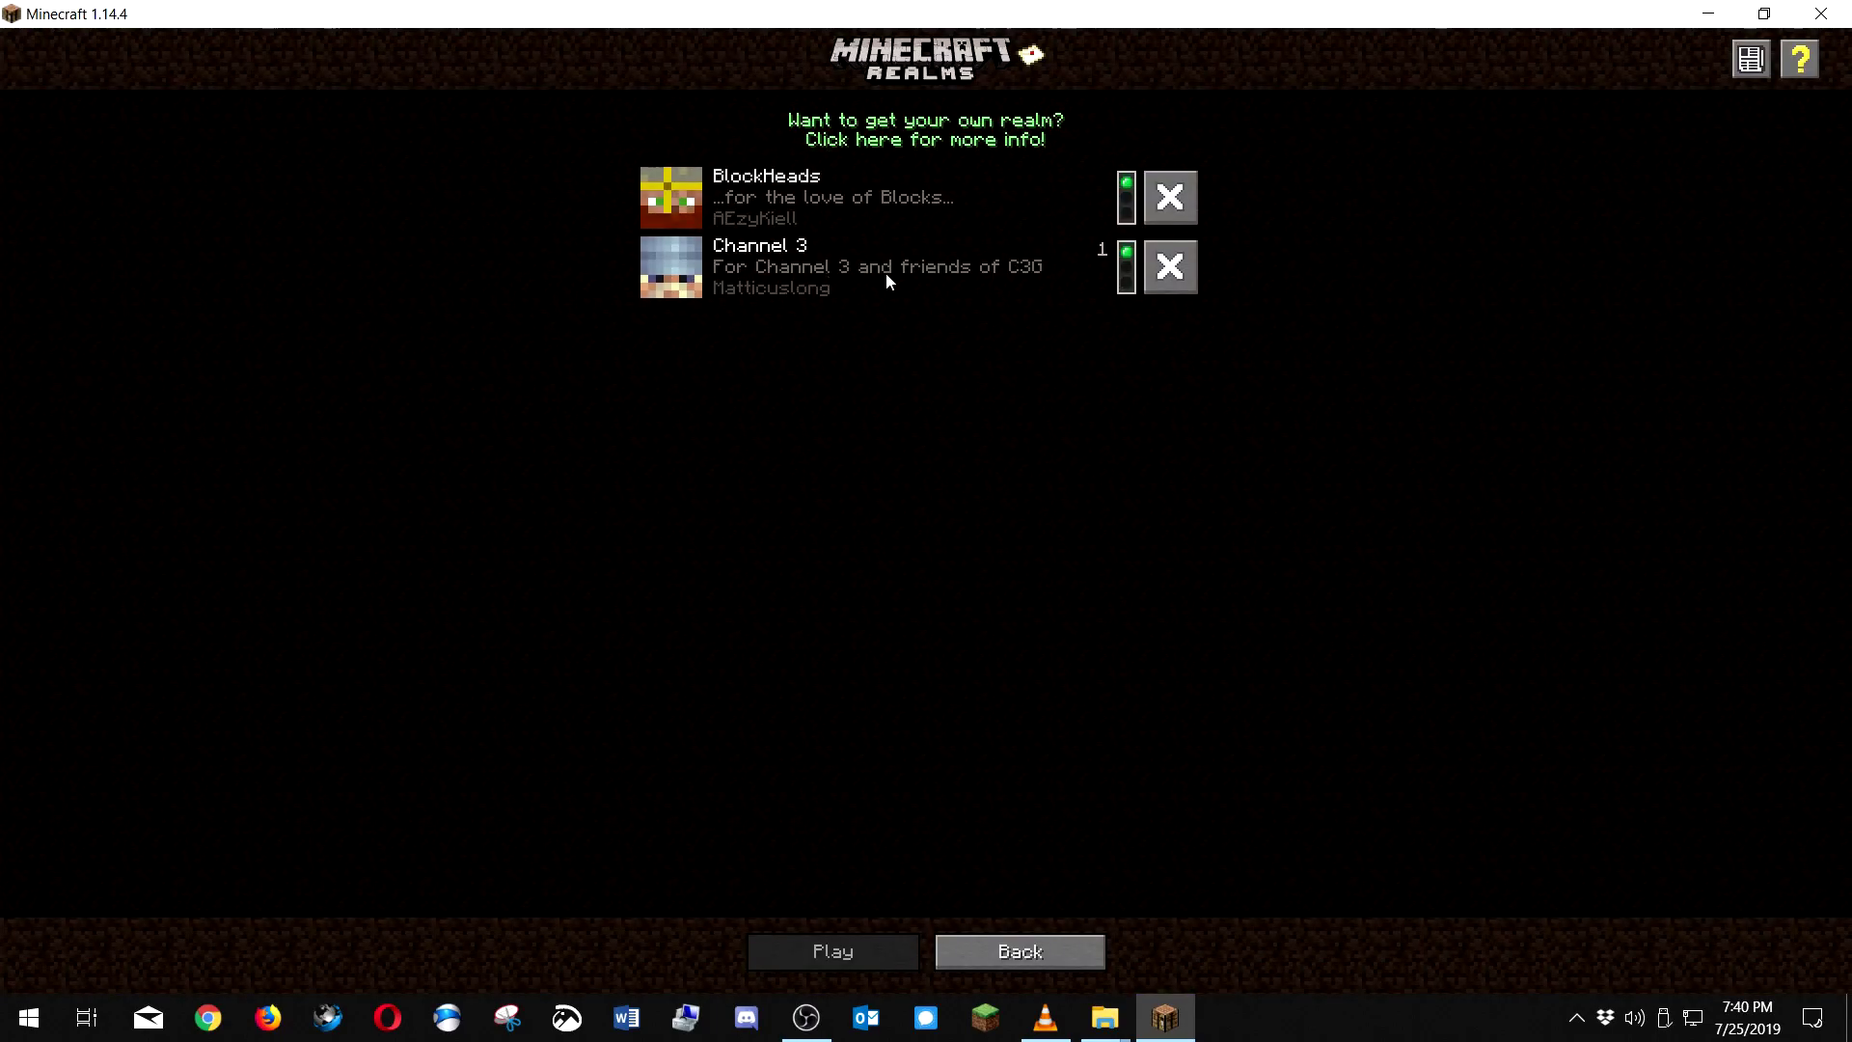
pyautogui.doubleClick(859, 262)
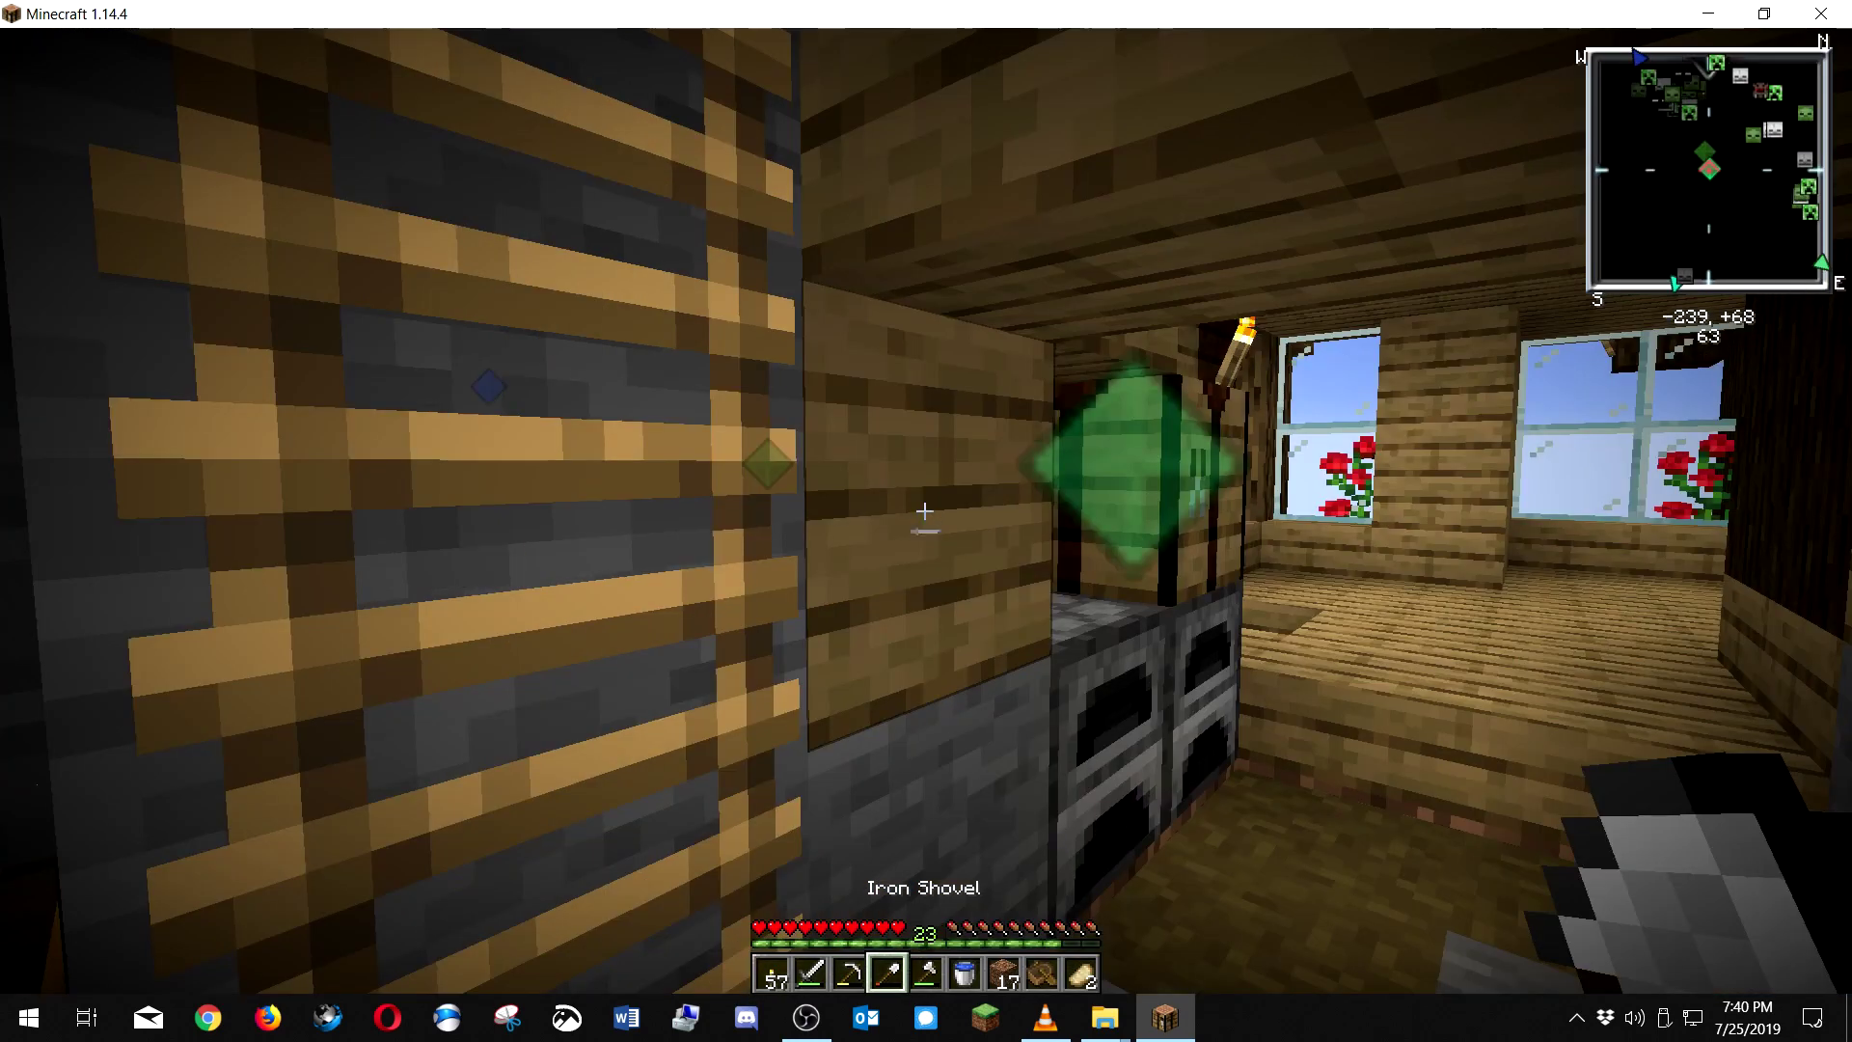
pyautogui.press('Escape')
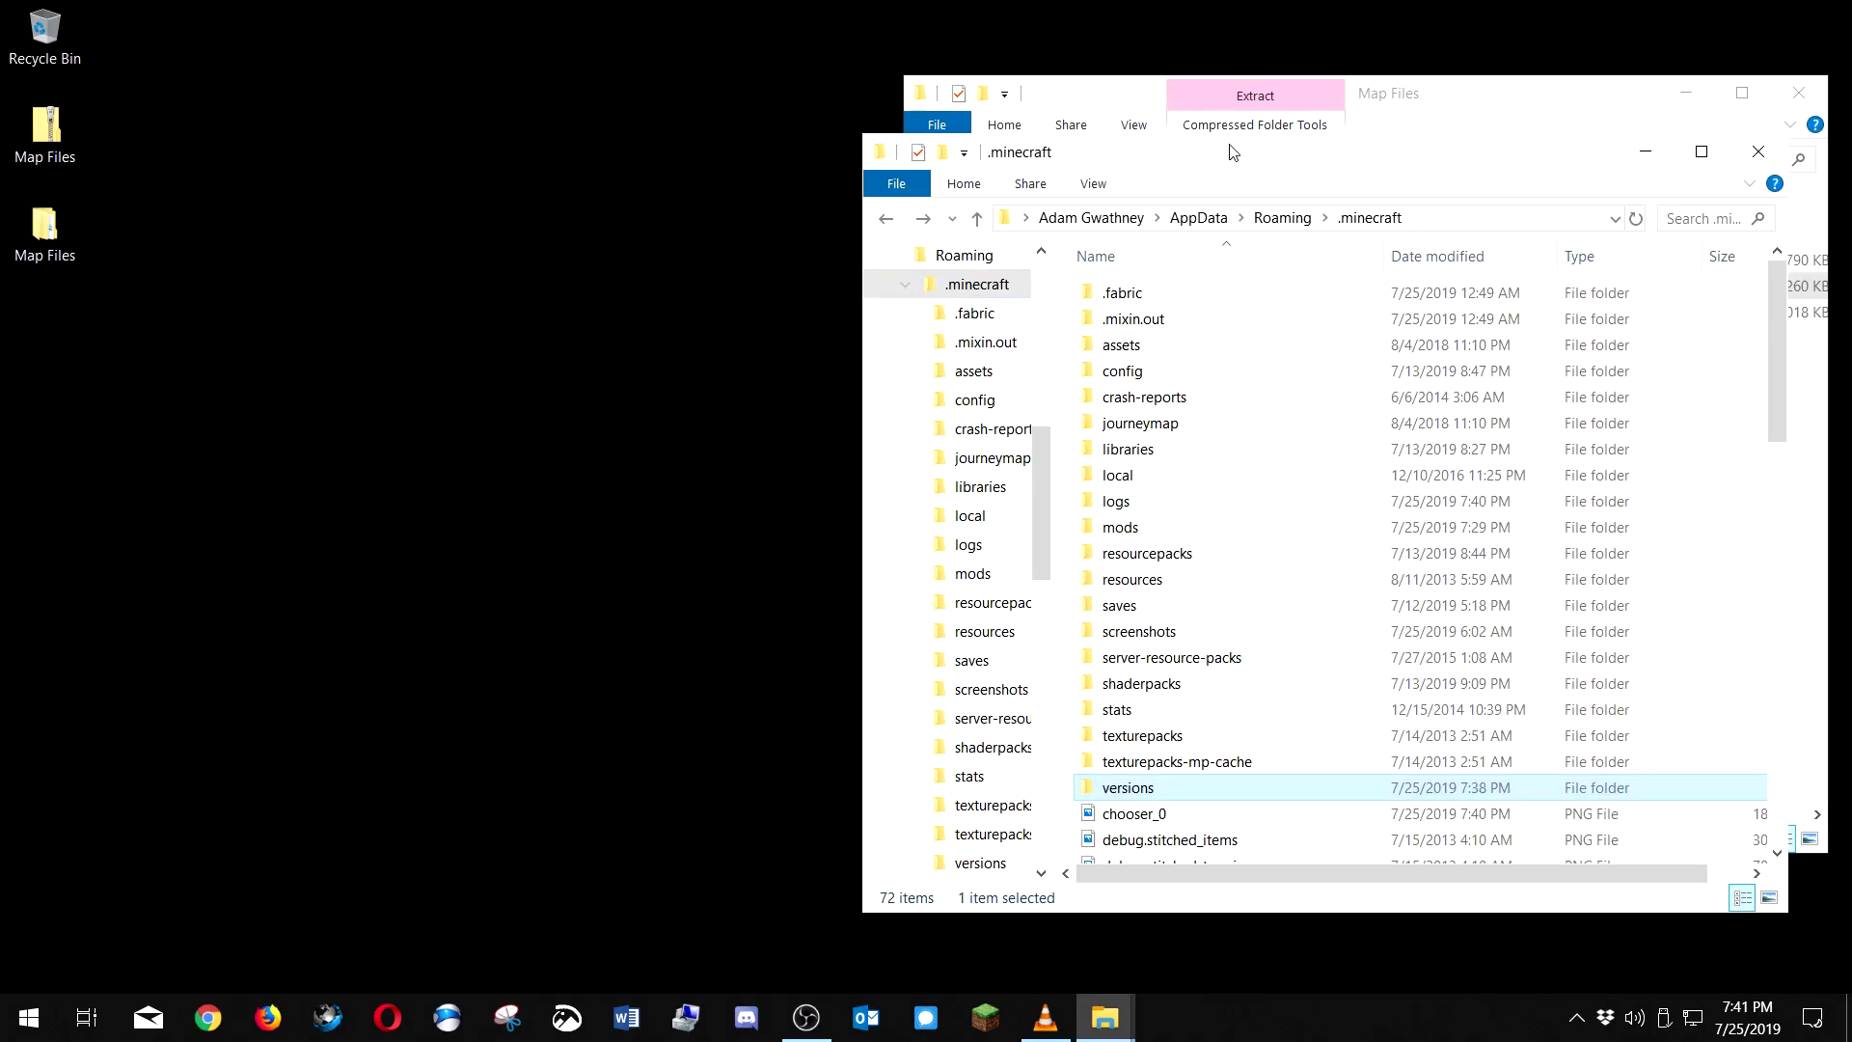
# - Place the .minecraft window beside the Map Files window and open its mods folder
pyautogui.moveTo(1250, 153); pyautogui.dragTo(579, 137)
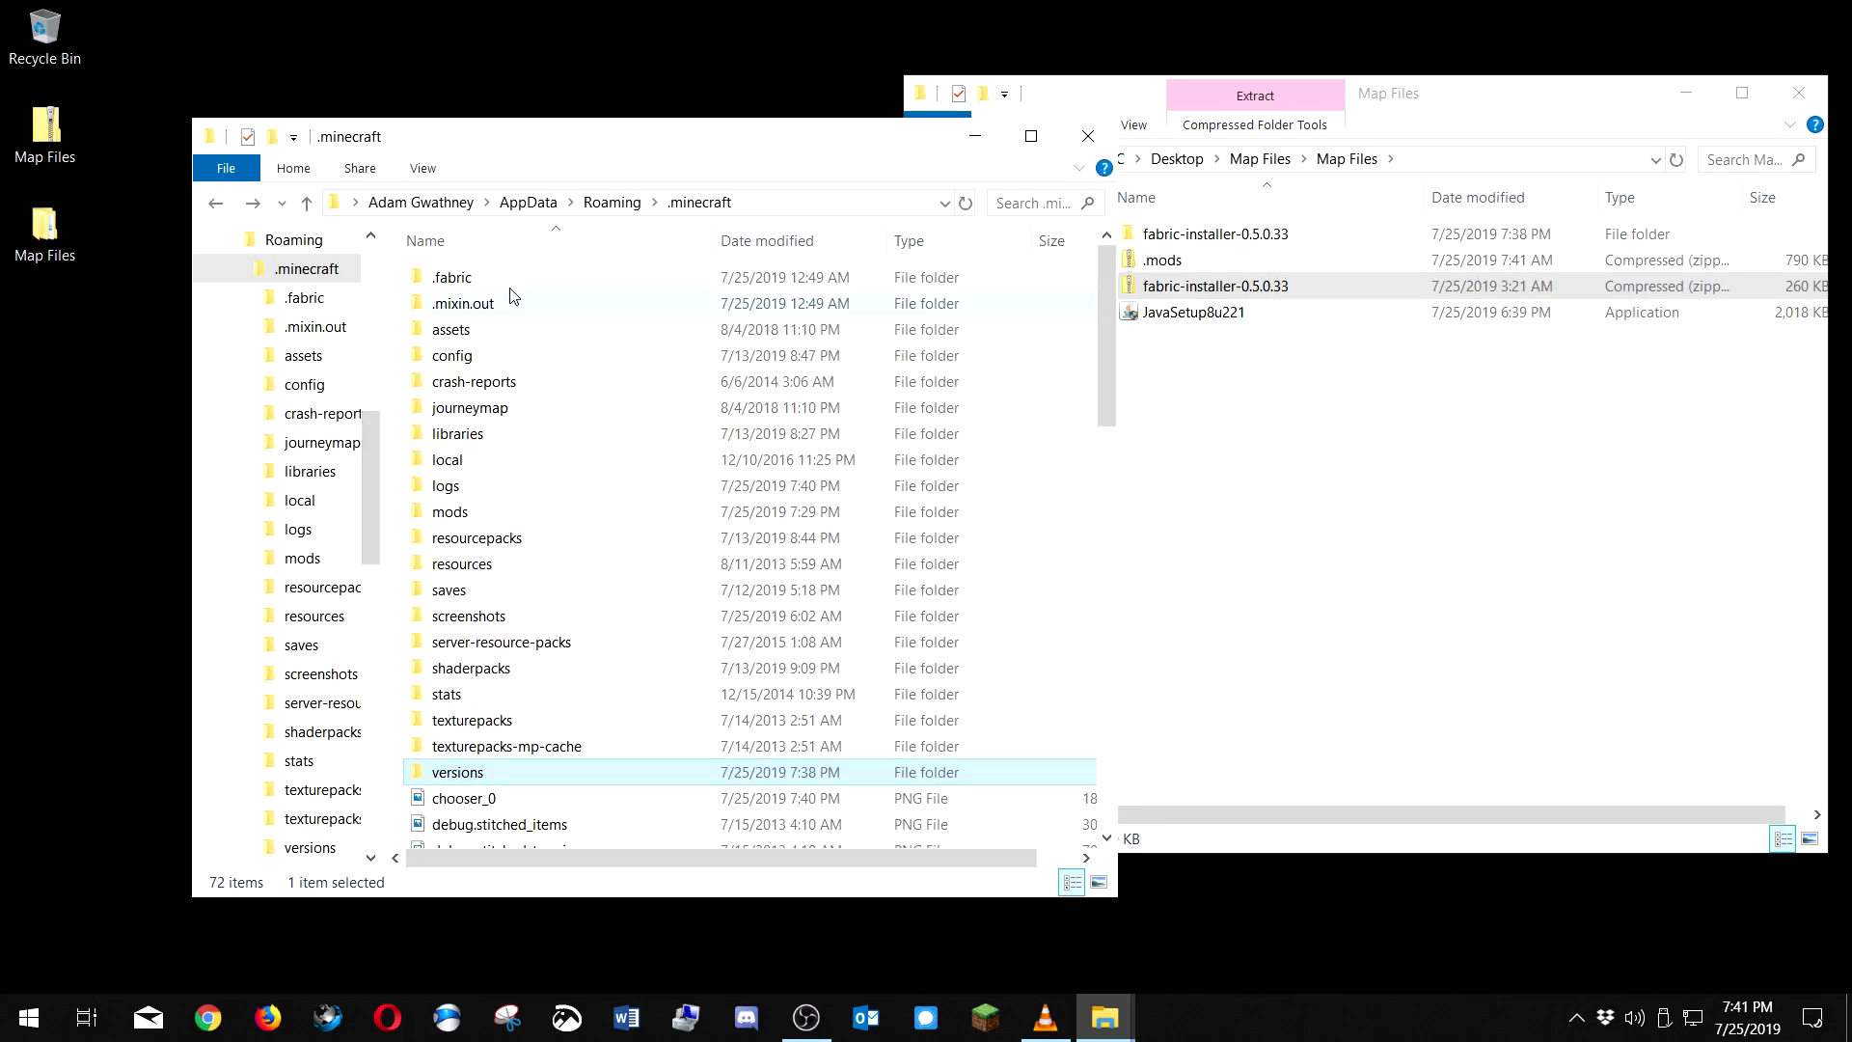
pyautogui.doubleClick(450, 513)
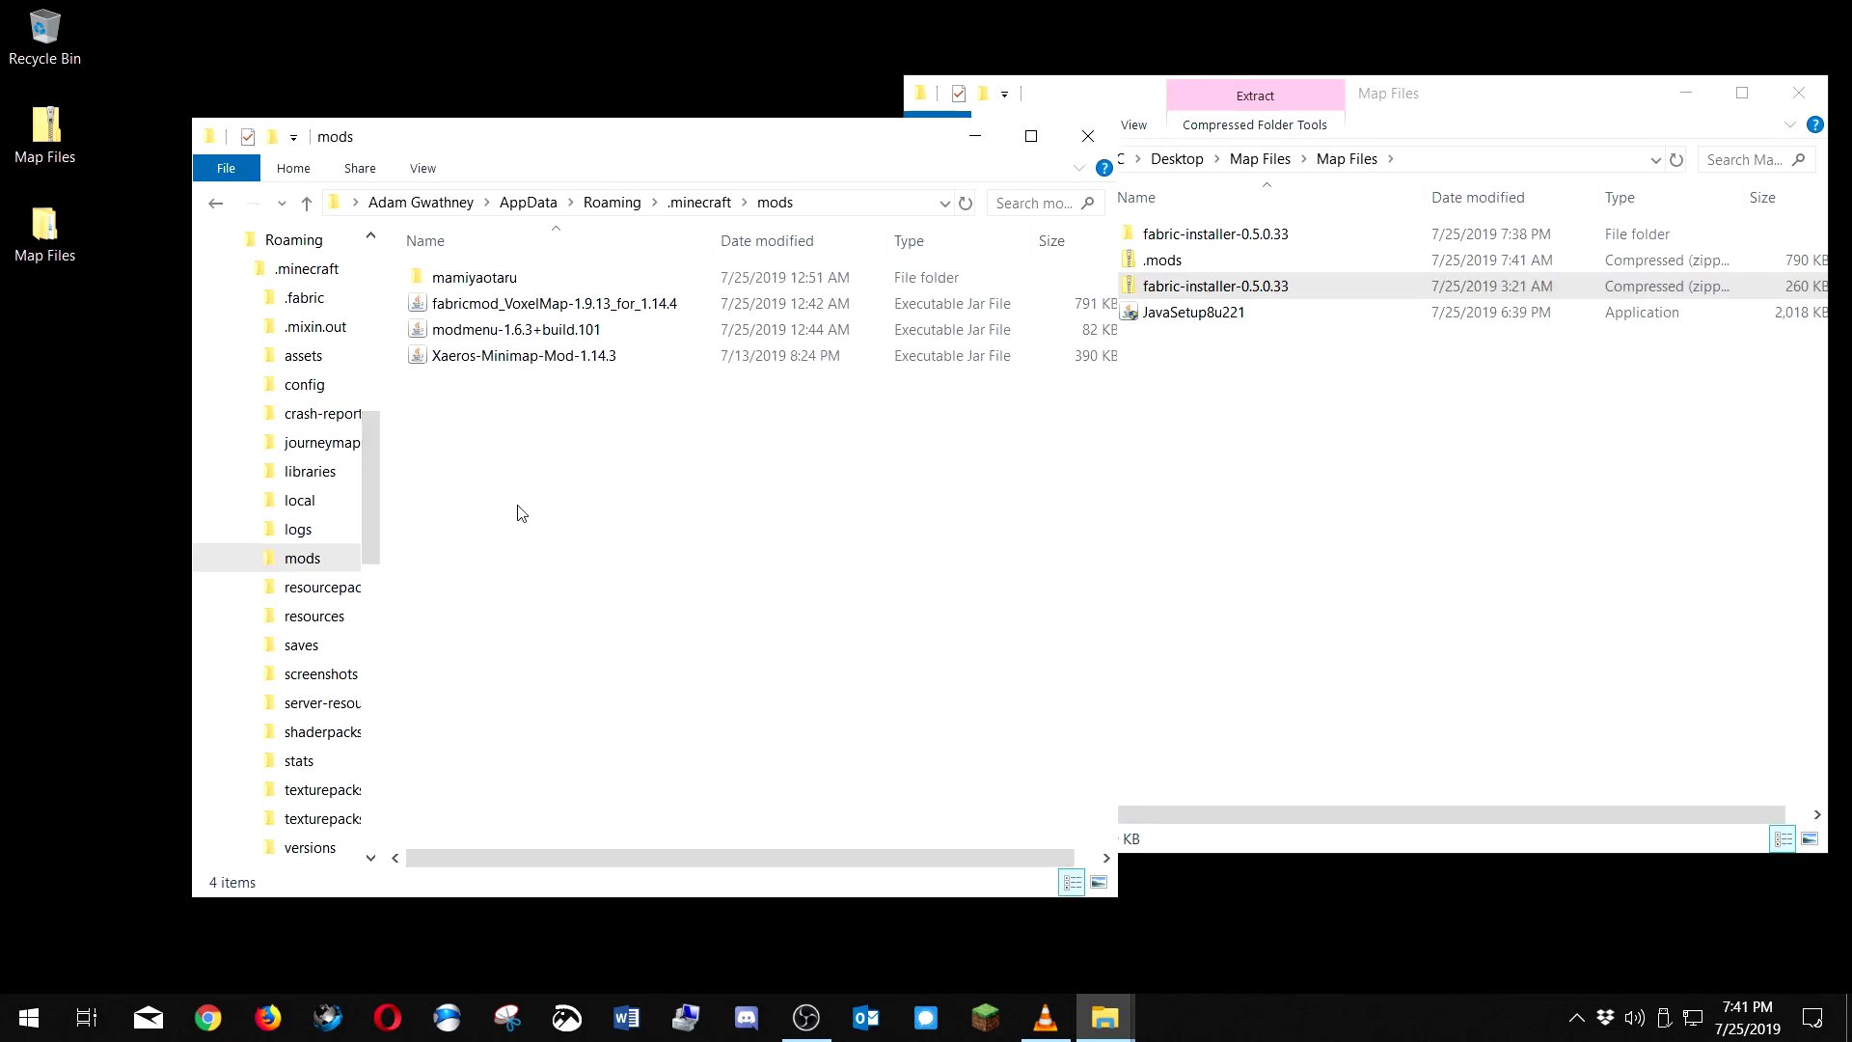
# - Extract the zipped .mods archive in the Map Files folder to its default .mods destination
pyautogui.click(1247, 475)
pyautogui.click(1175, 266)
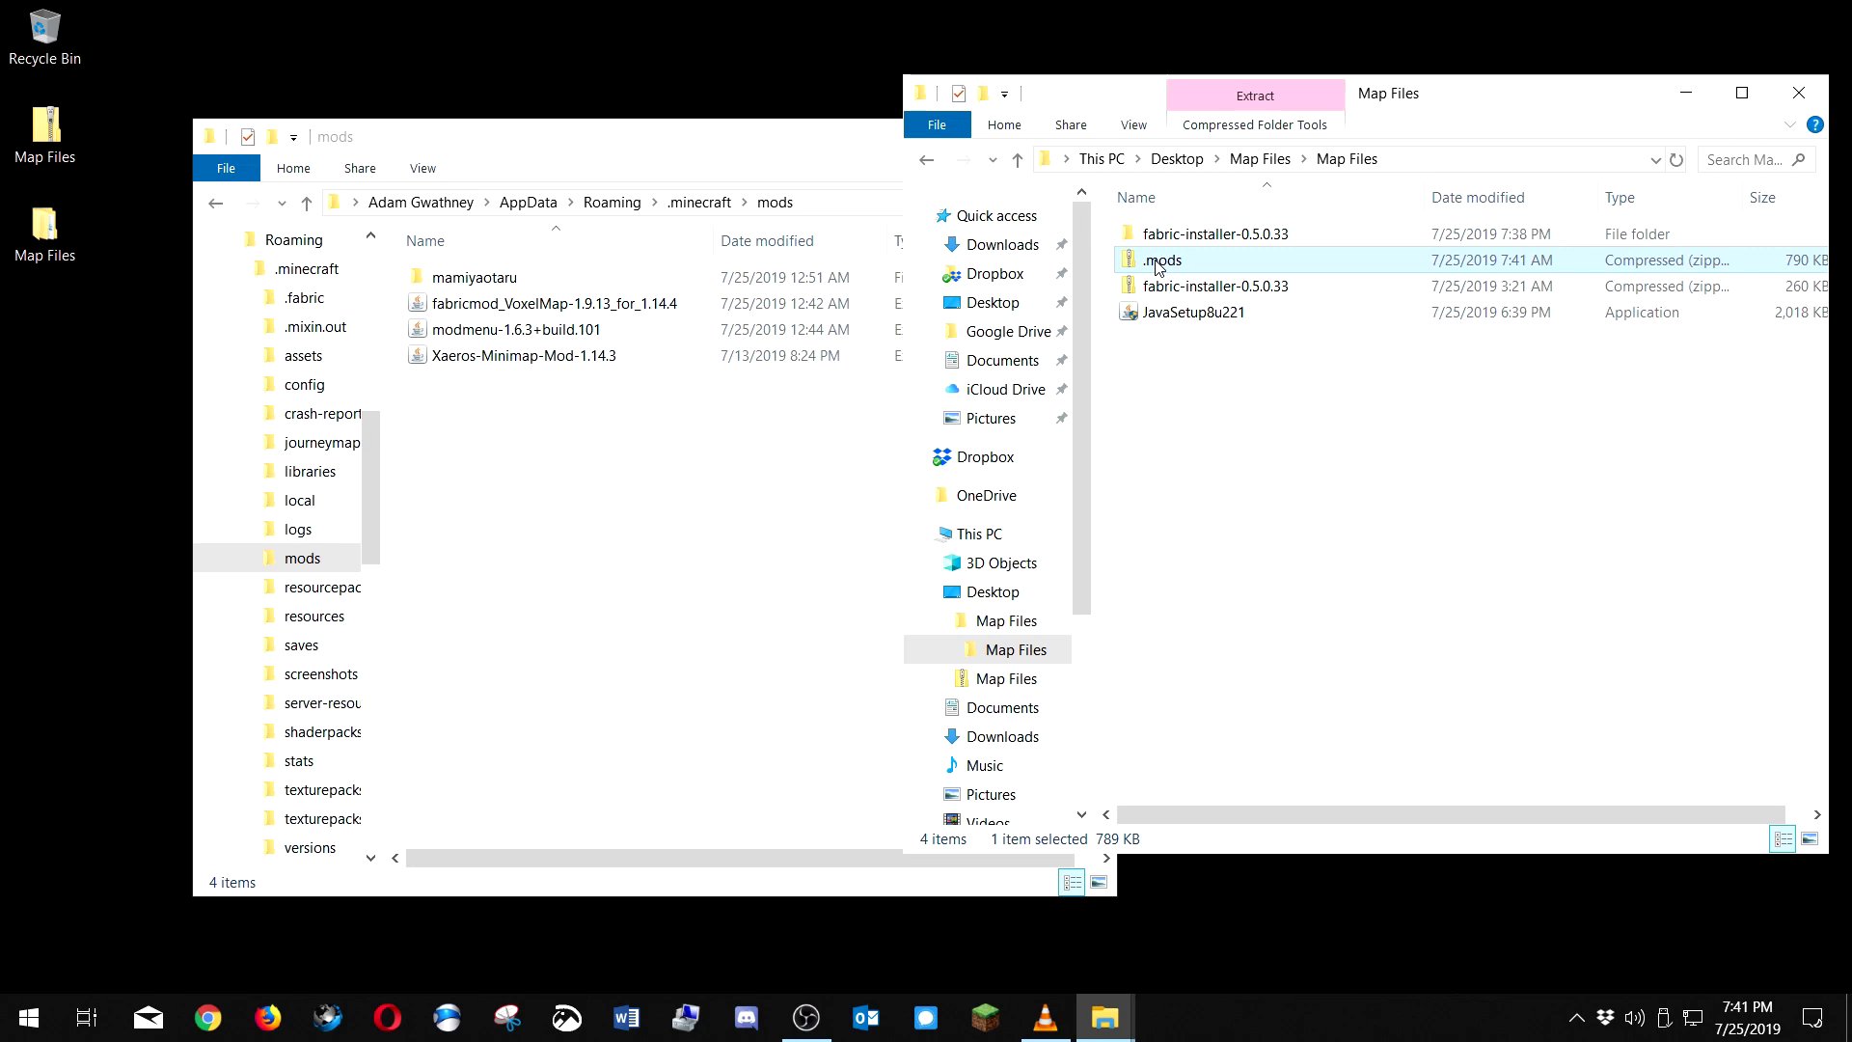
pyautogui.rightClick(1157, 260)
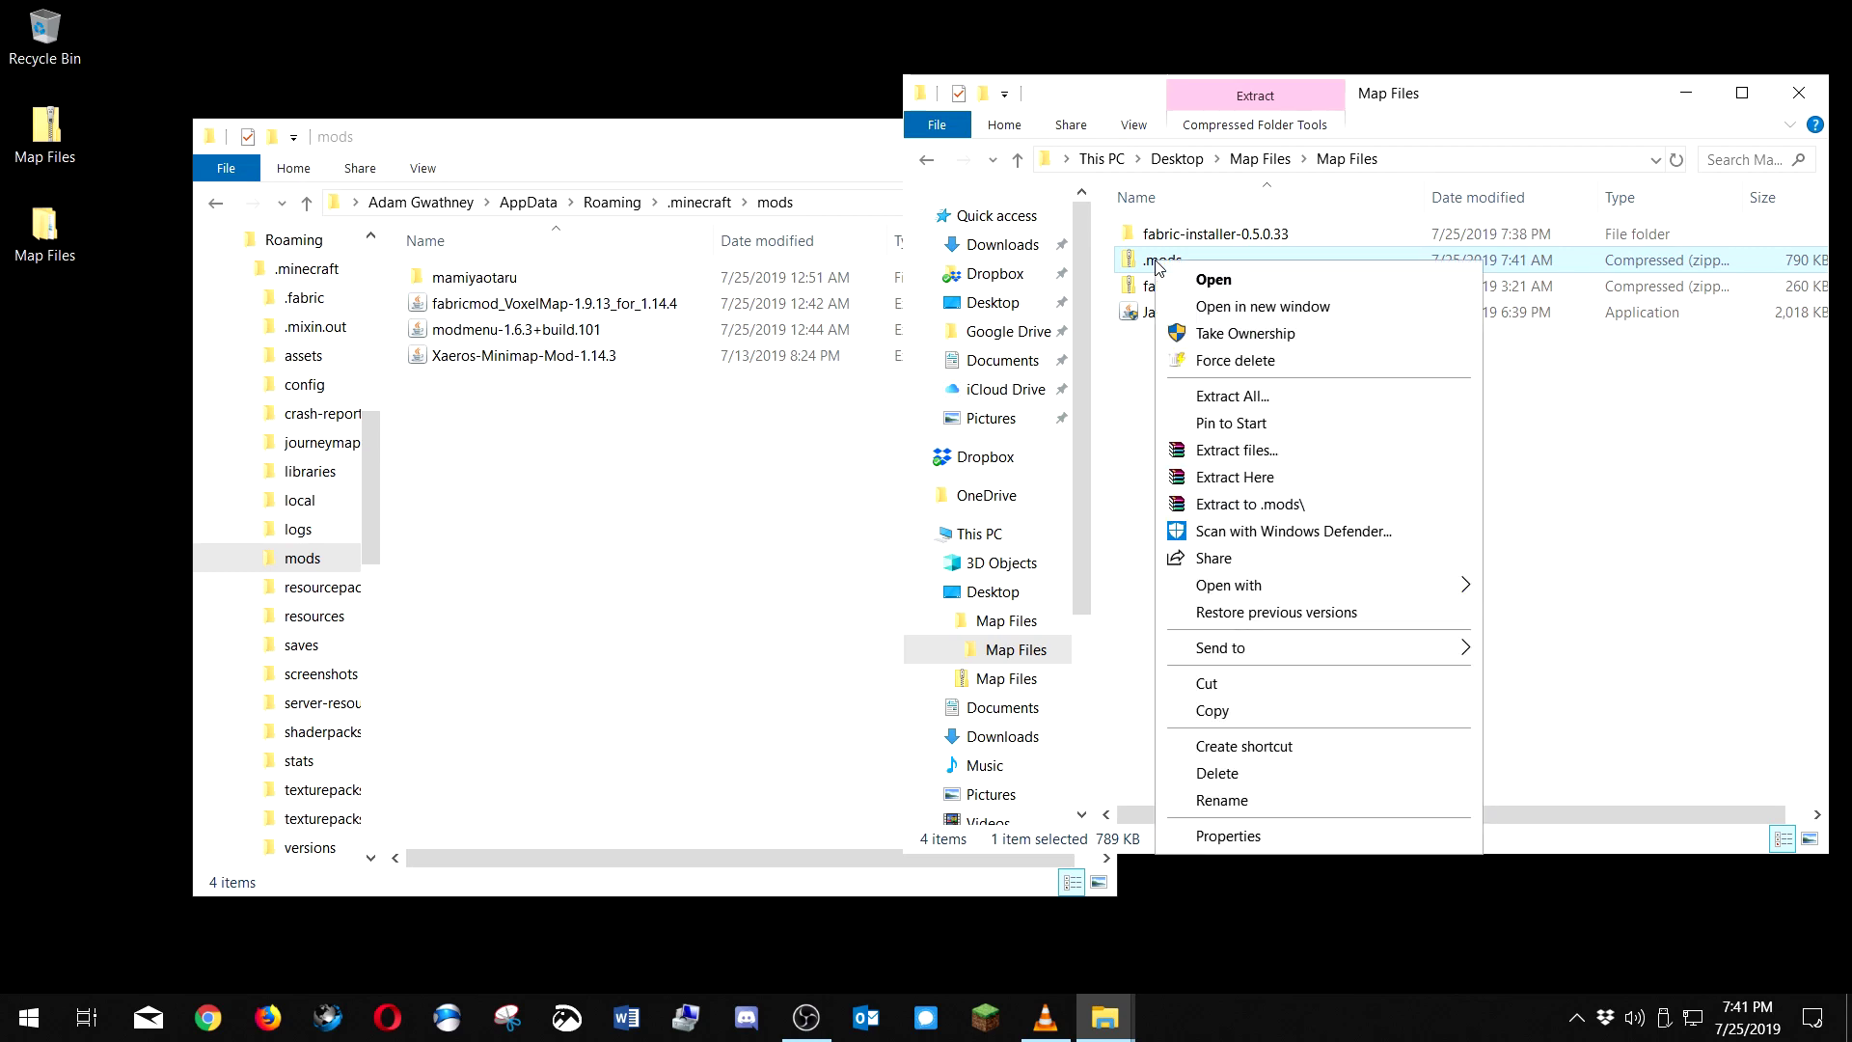
pyautogui.click(1244, 397)
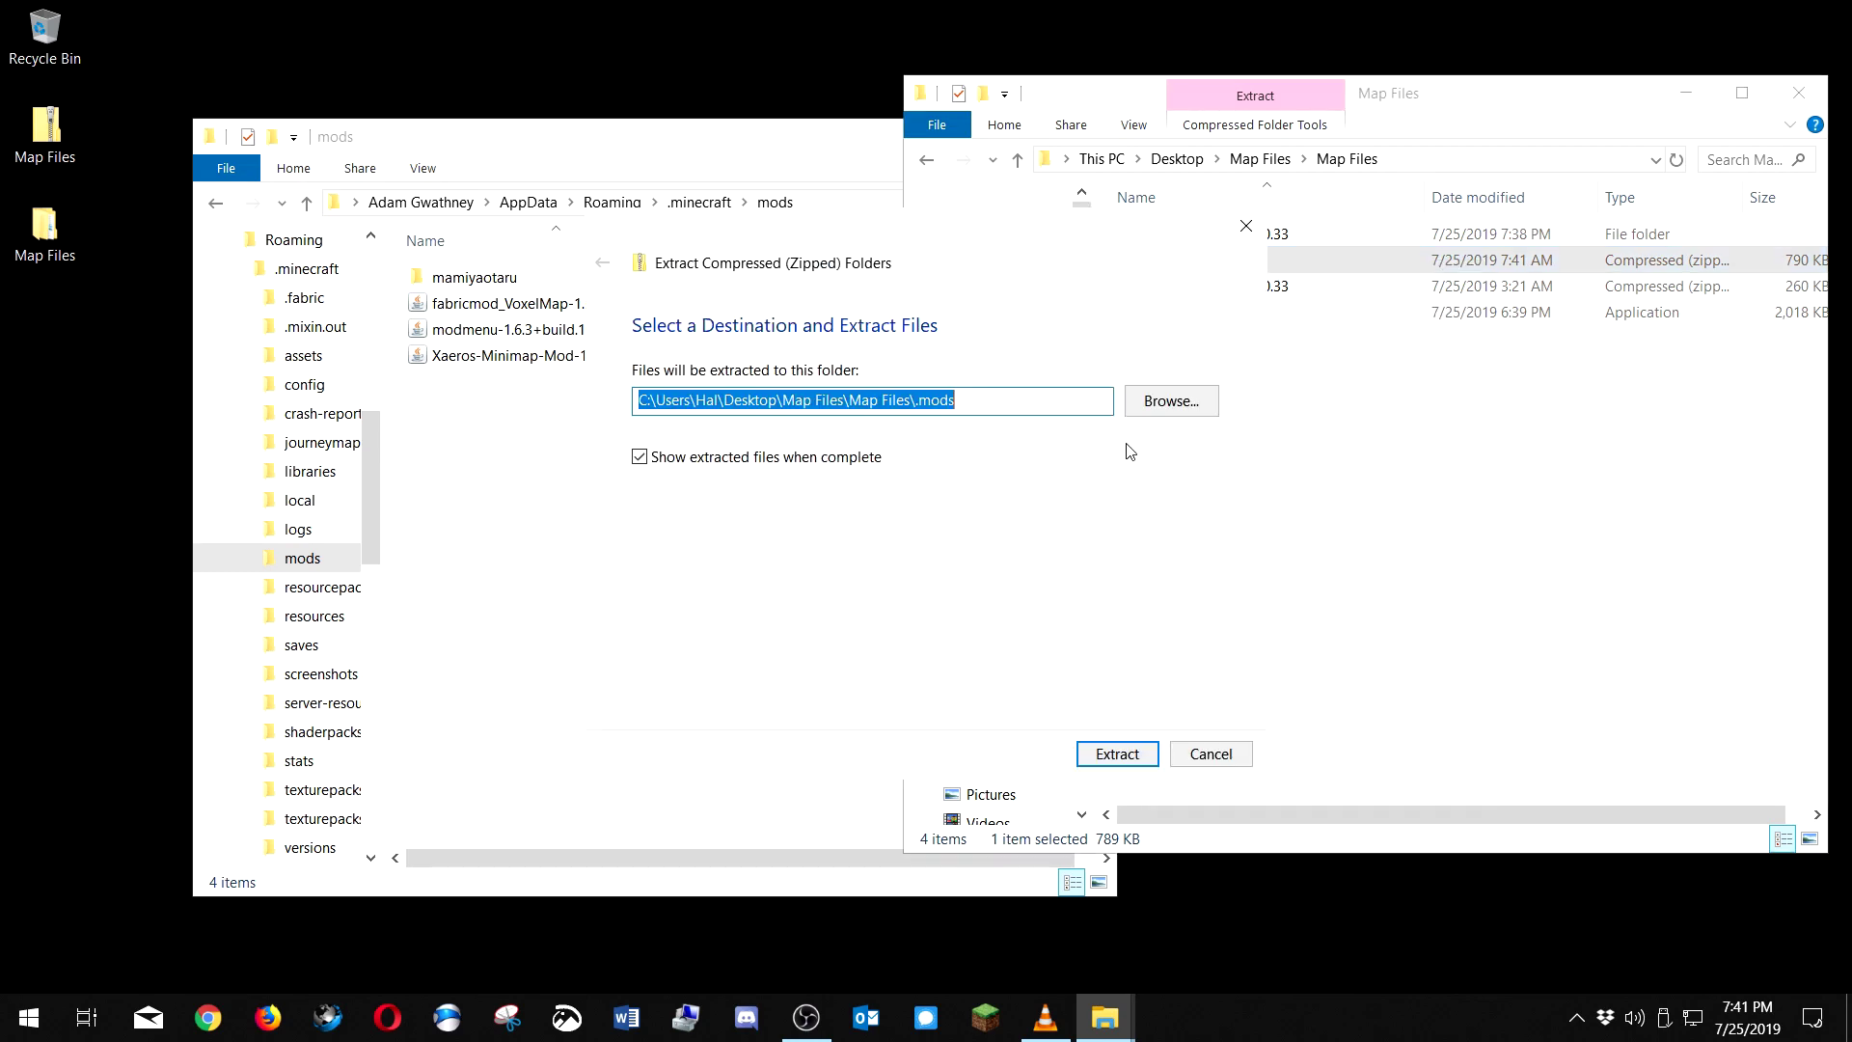
pyautogui.click(1117, 755)
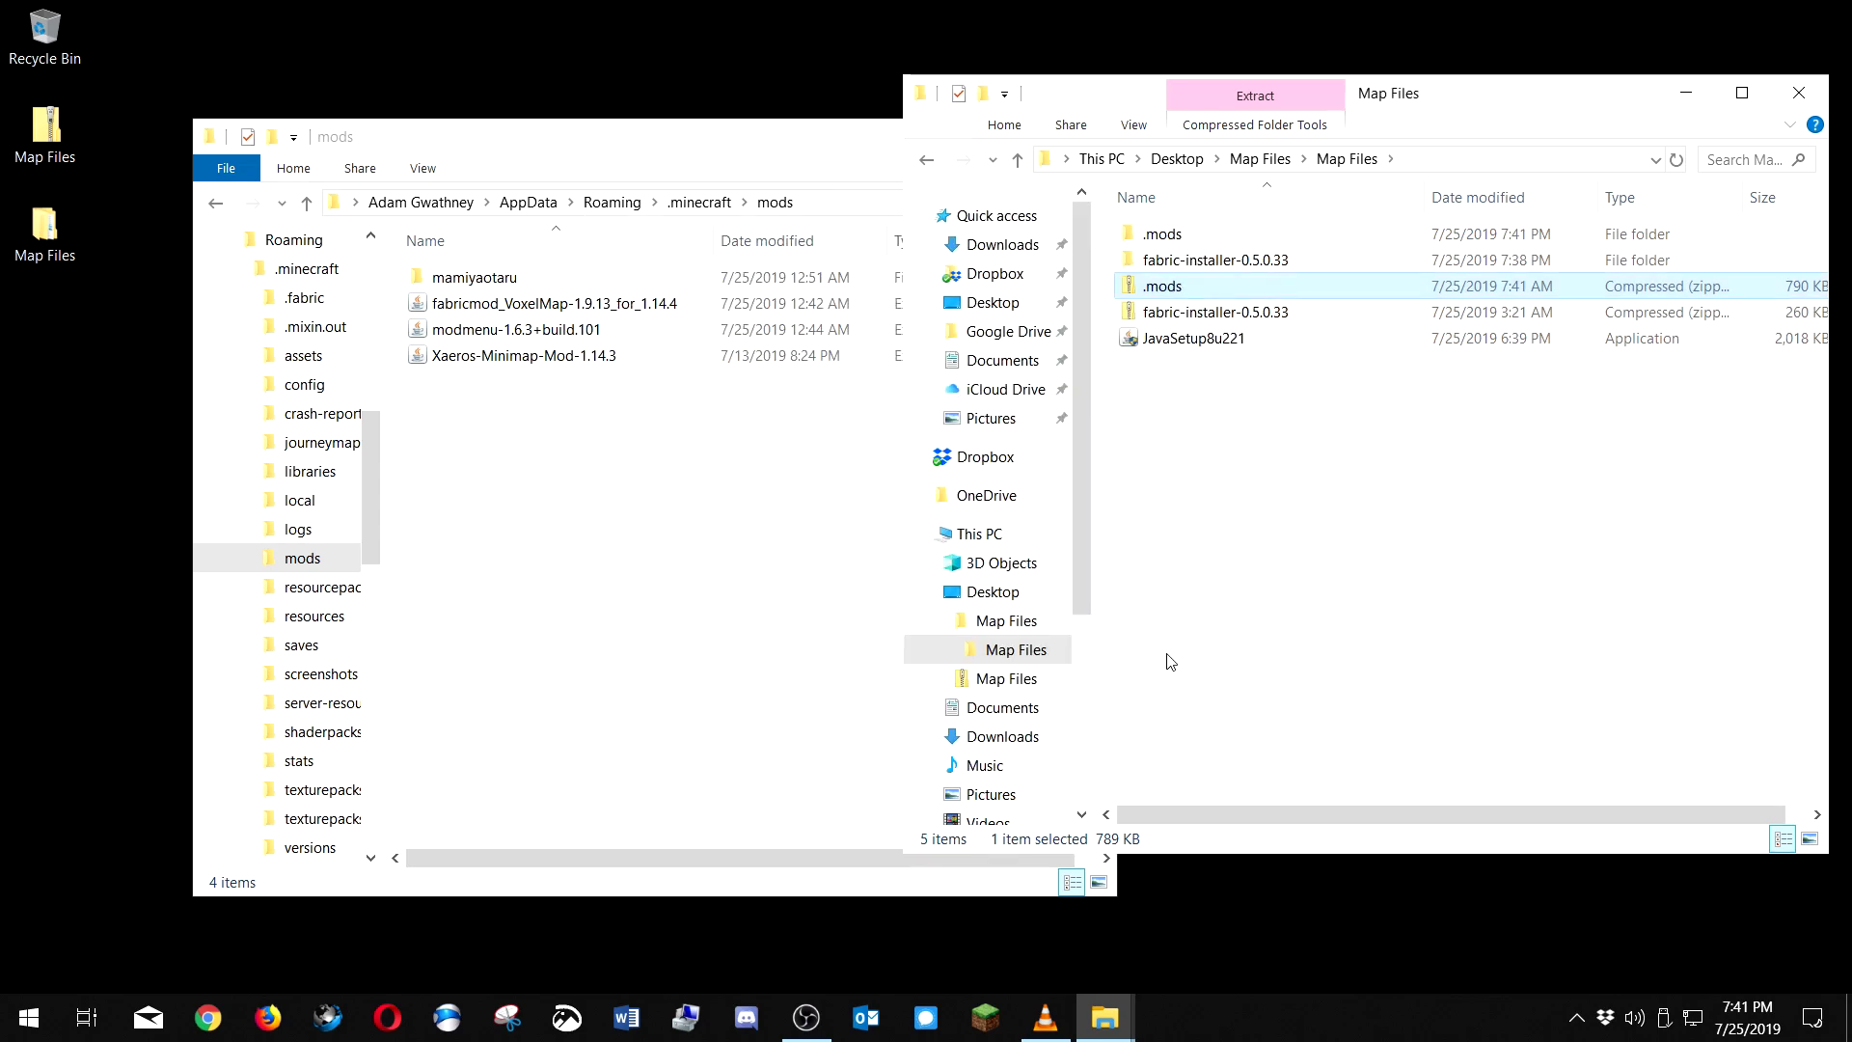
# - Move the extracted VoxelMap and modmenu jar files into the .minecraft mods folder, replacing the existing copies
pyautogui.moveTo(646, 171); pyautogui.dragTo(1449, 163)
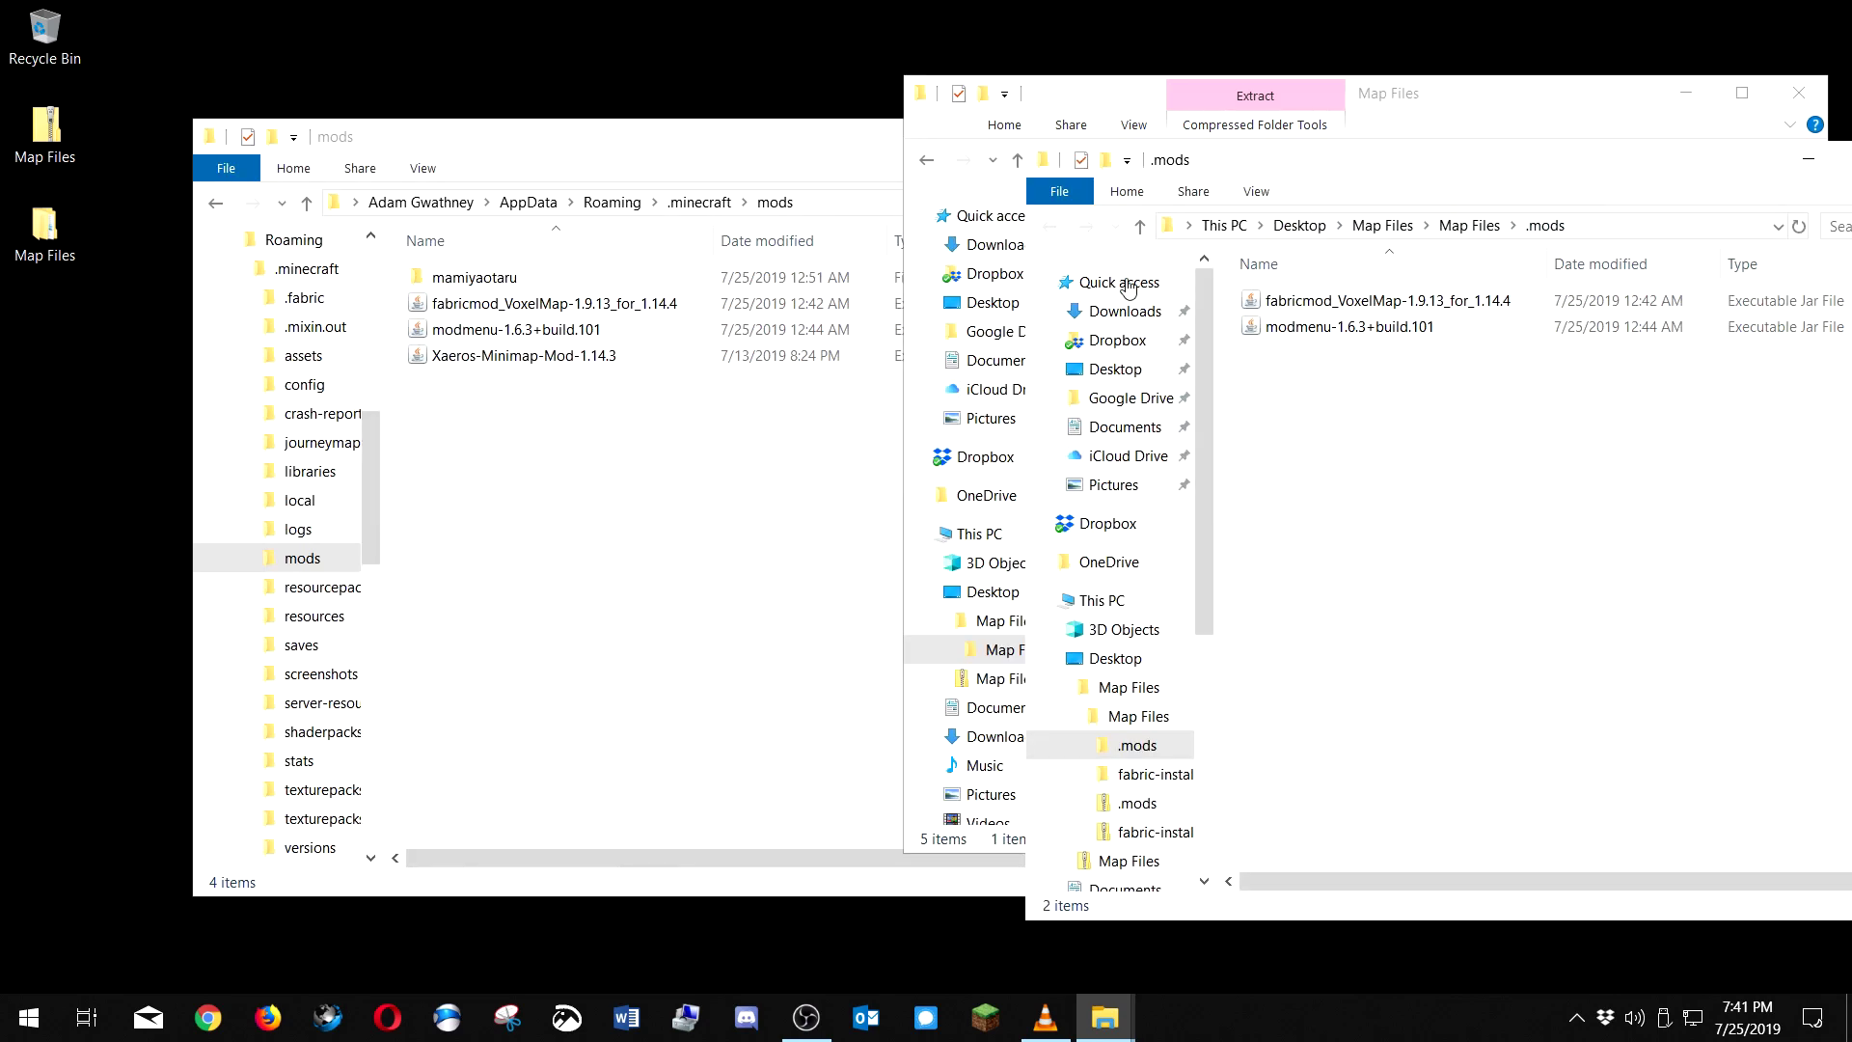
pyautogui.moveTo(1358, 441); pyautogui.dragTo(550, 641)
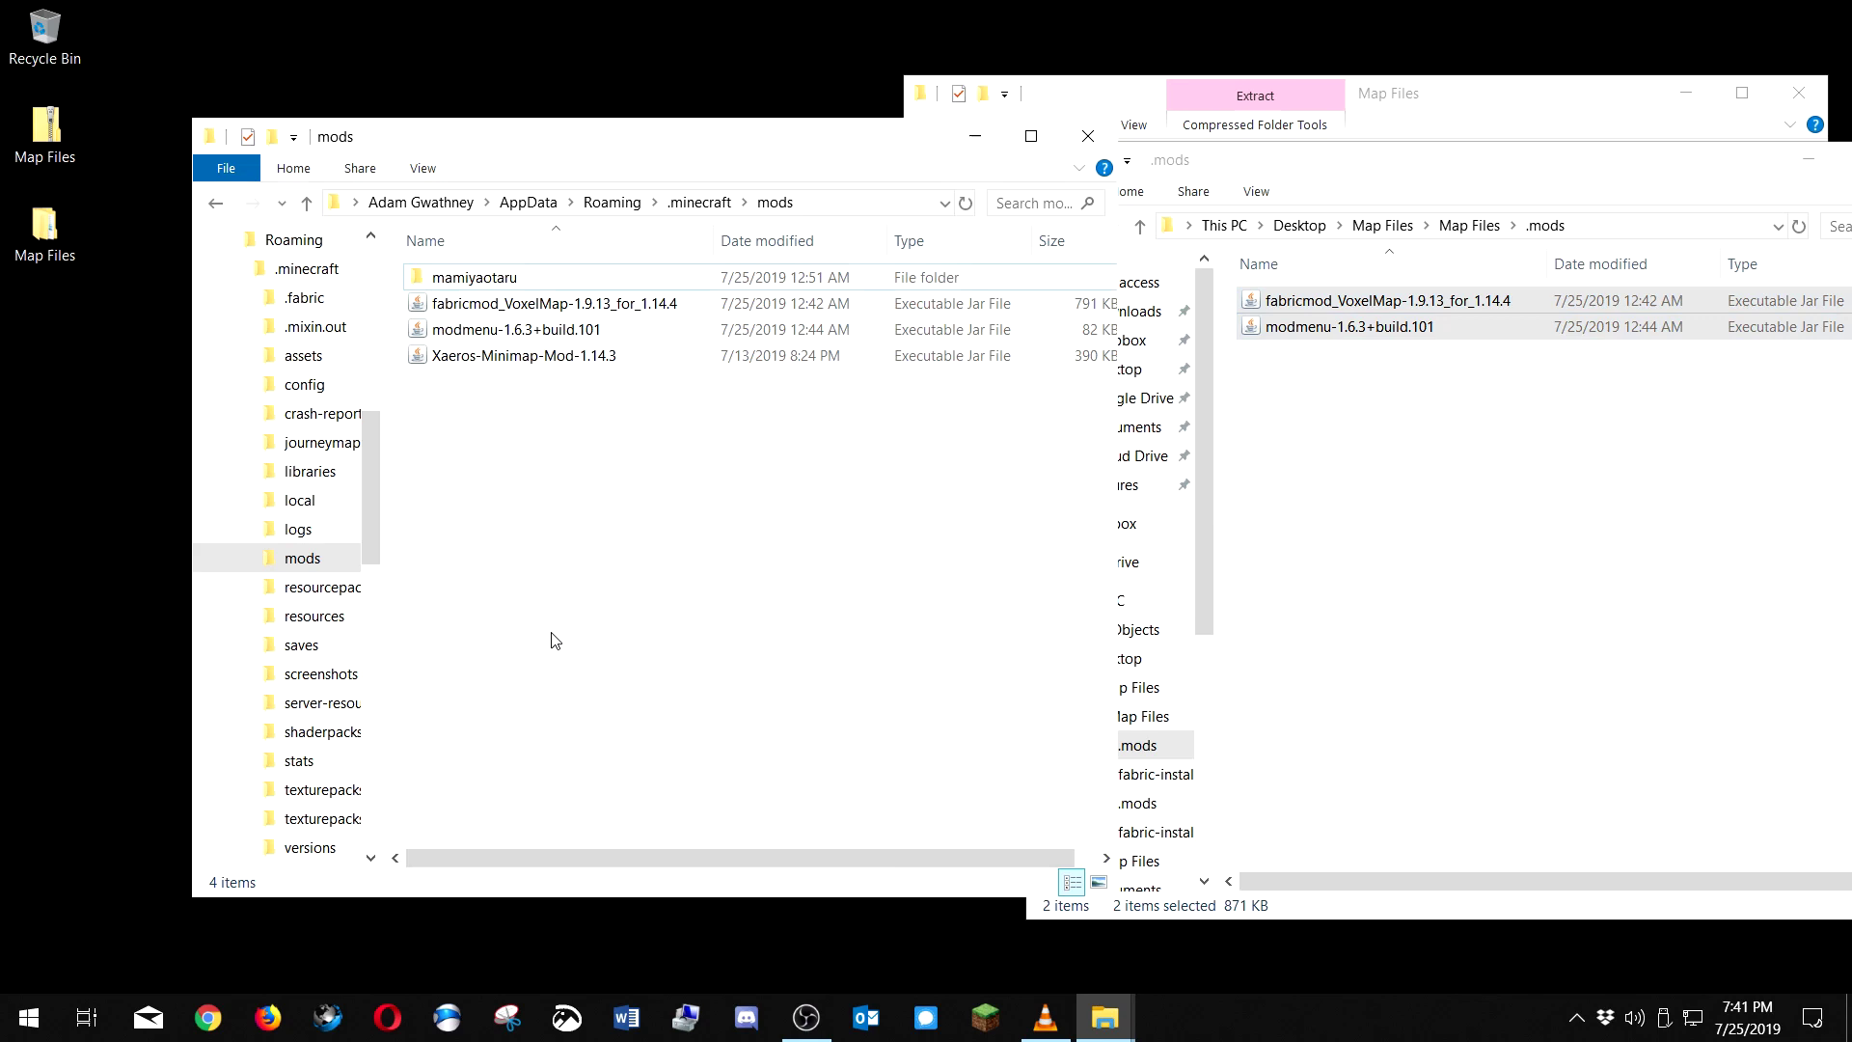
pyautogui.click(863, 397)
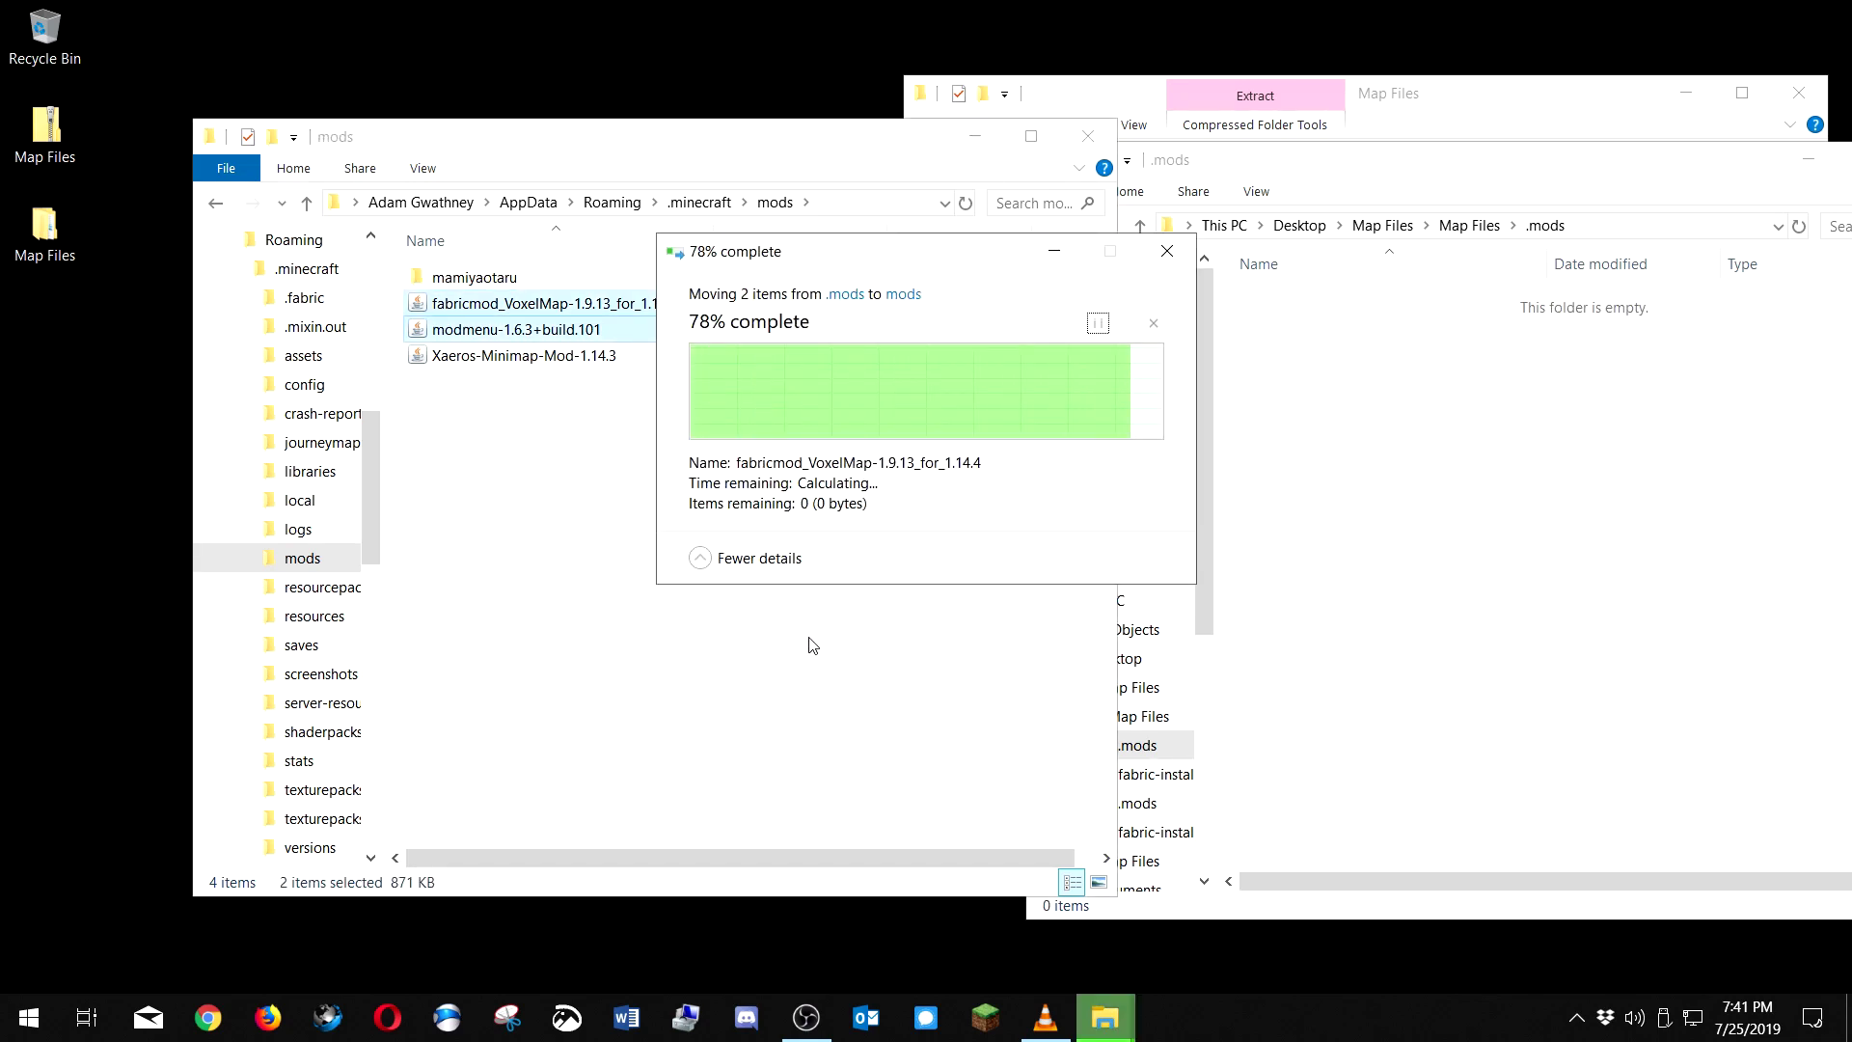
# - Close the open folder windows, switch to the Minecraft Launcher and start the game with the fabric-loader-1.14.4 profile
pyautogui.click(1087, 138)
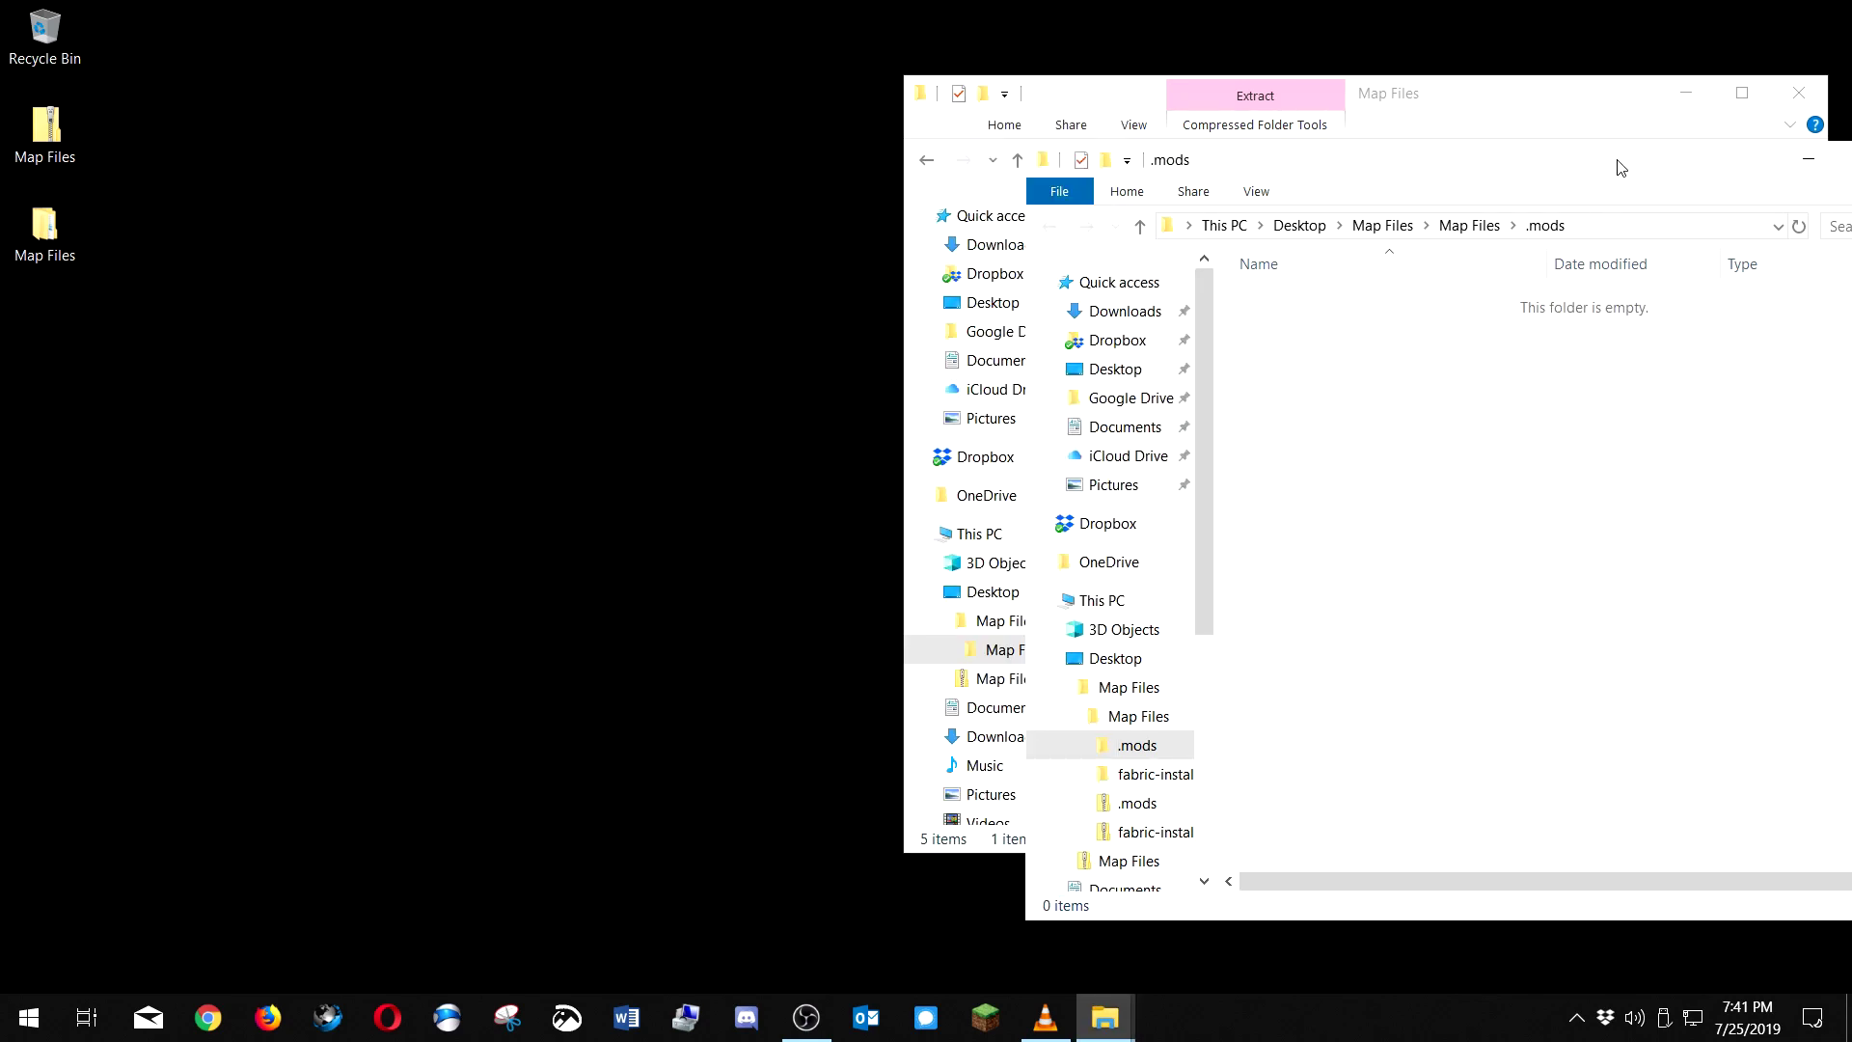
pyautogui.moveTo(1617, 165); pyautogui.dragTo(1547, 218)
pyautogui.click(1547, 216)
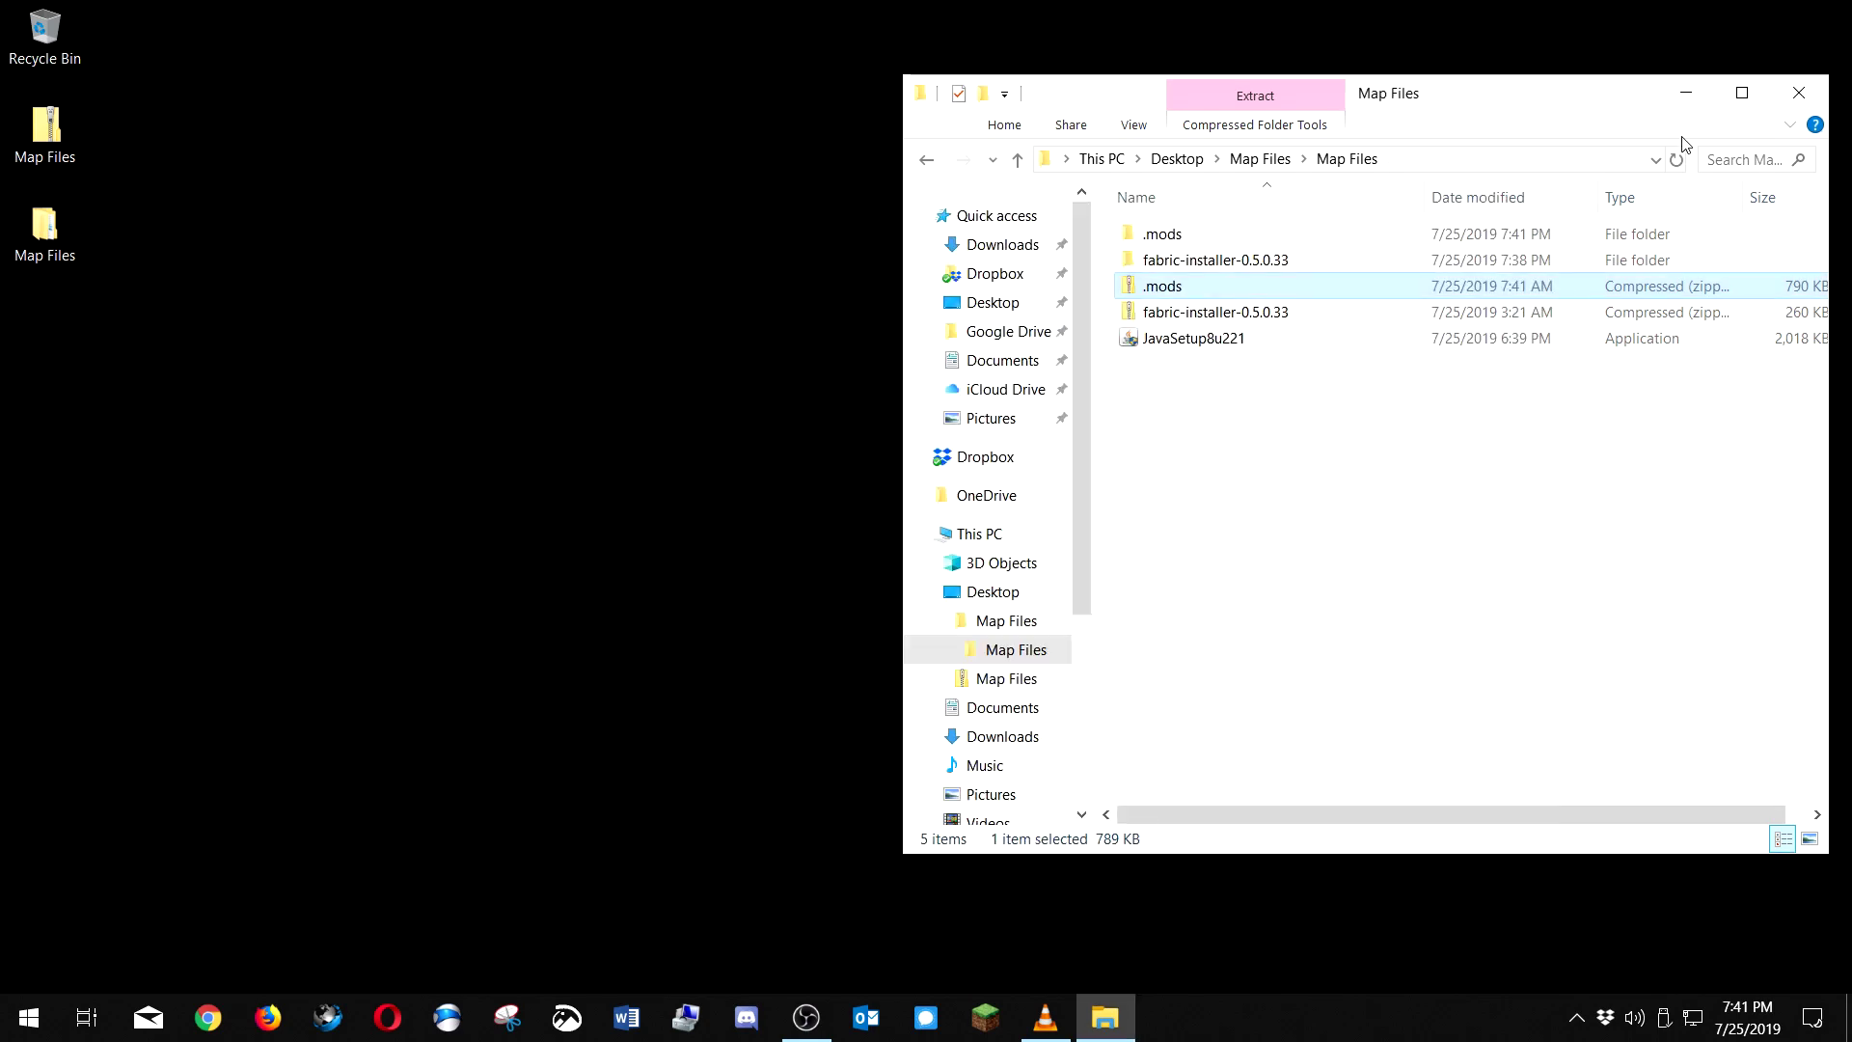
pyautogui.click(1799, 92)
pyautogui.click(986, 1018)
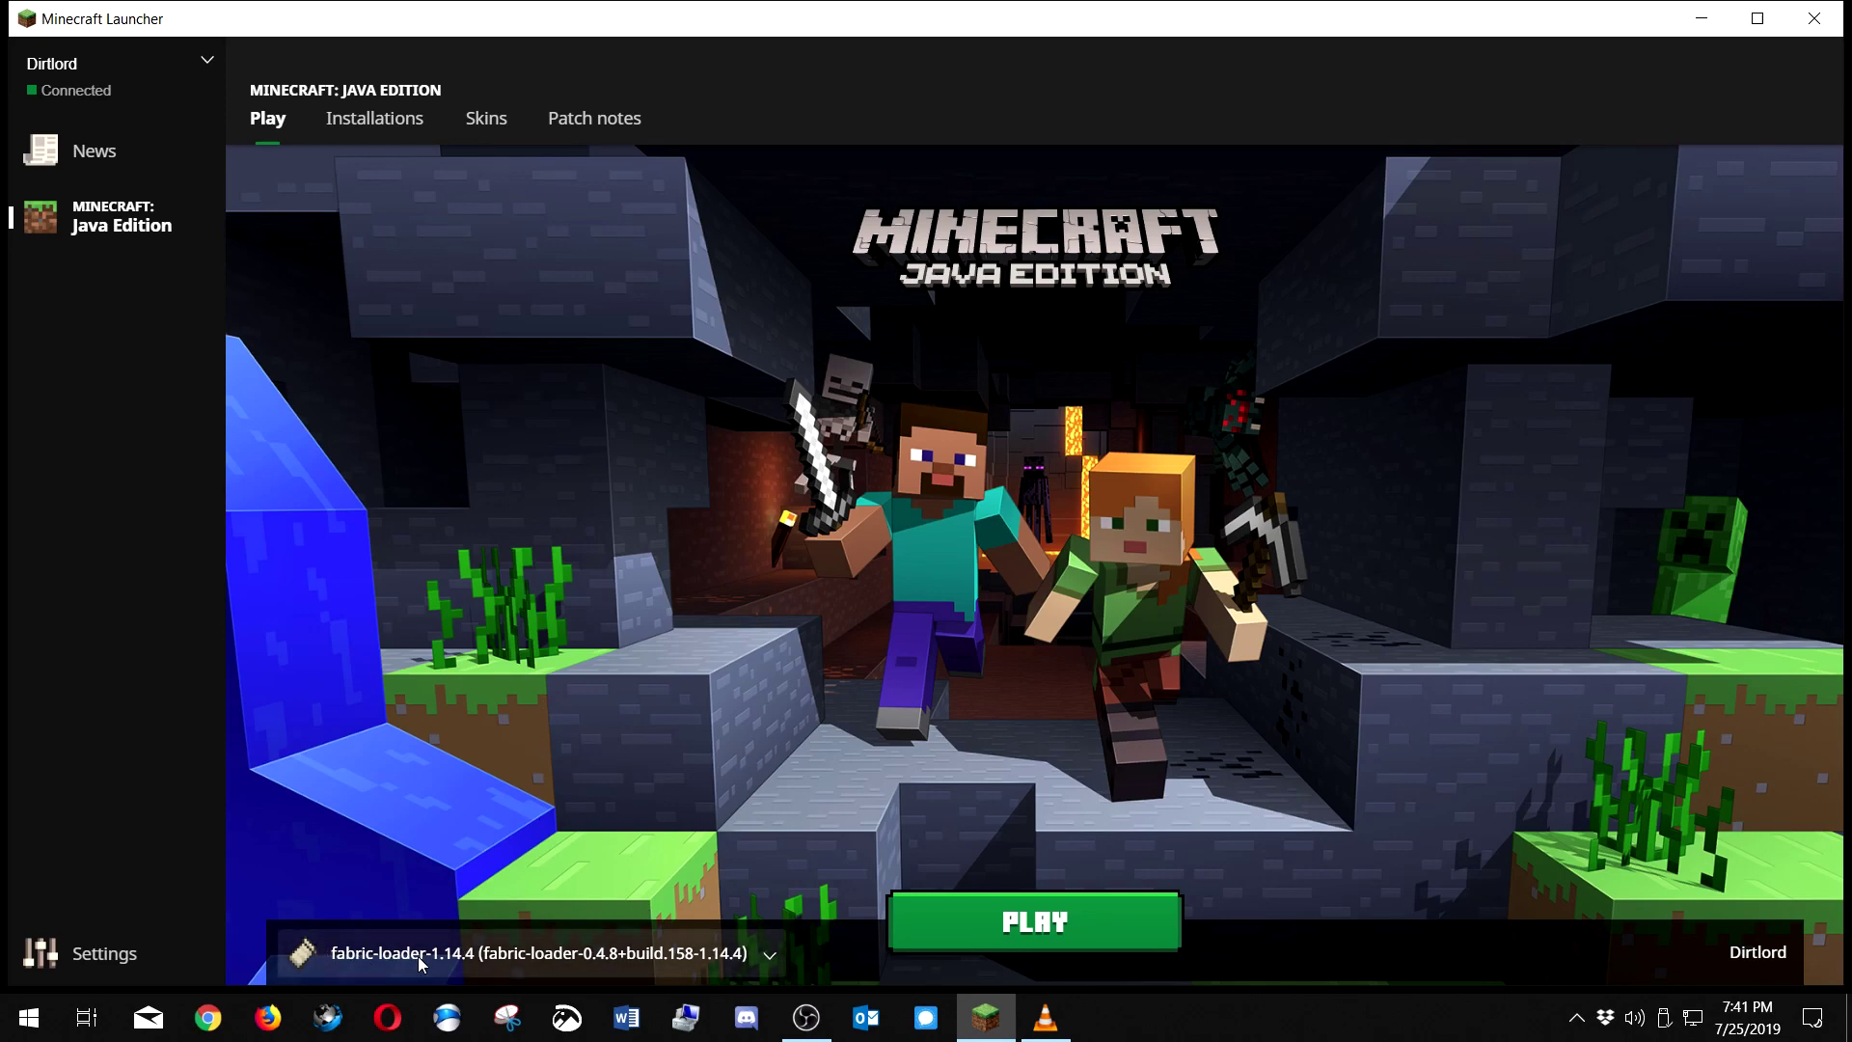
pyautogui.click(1035, 923)
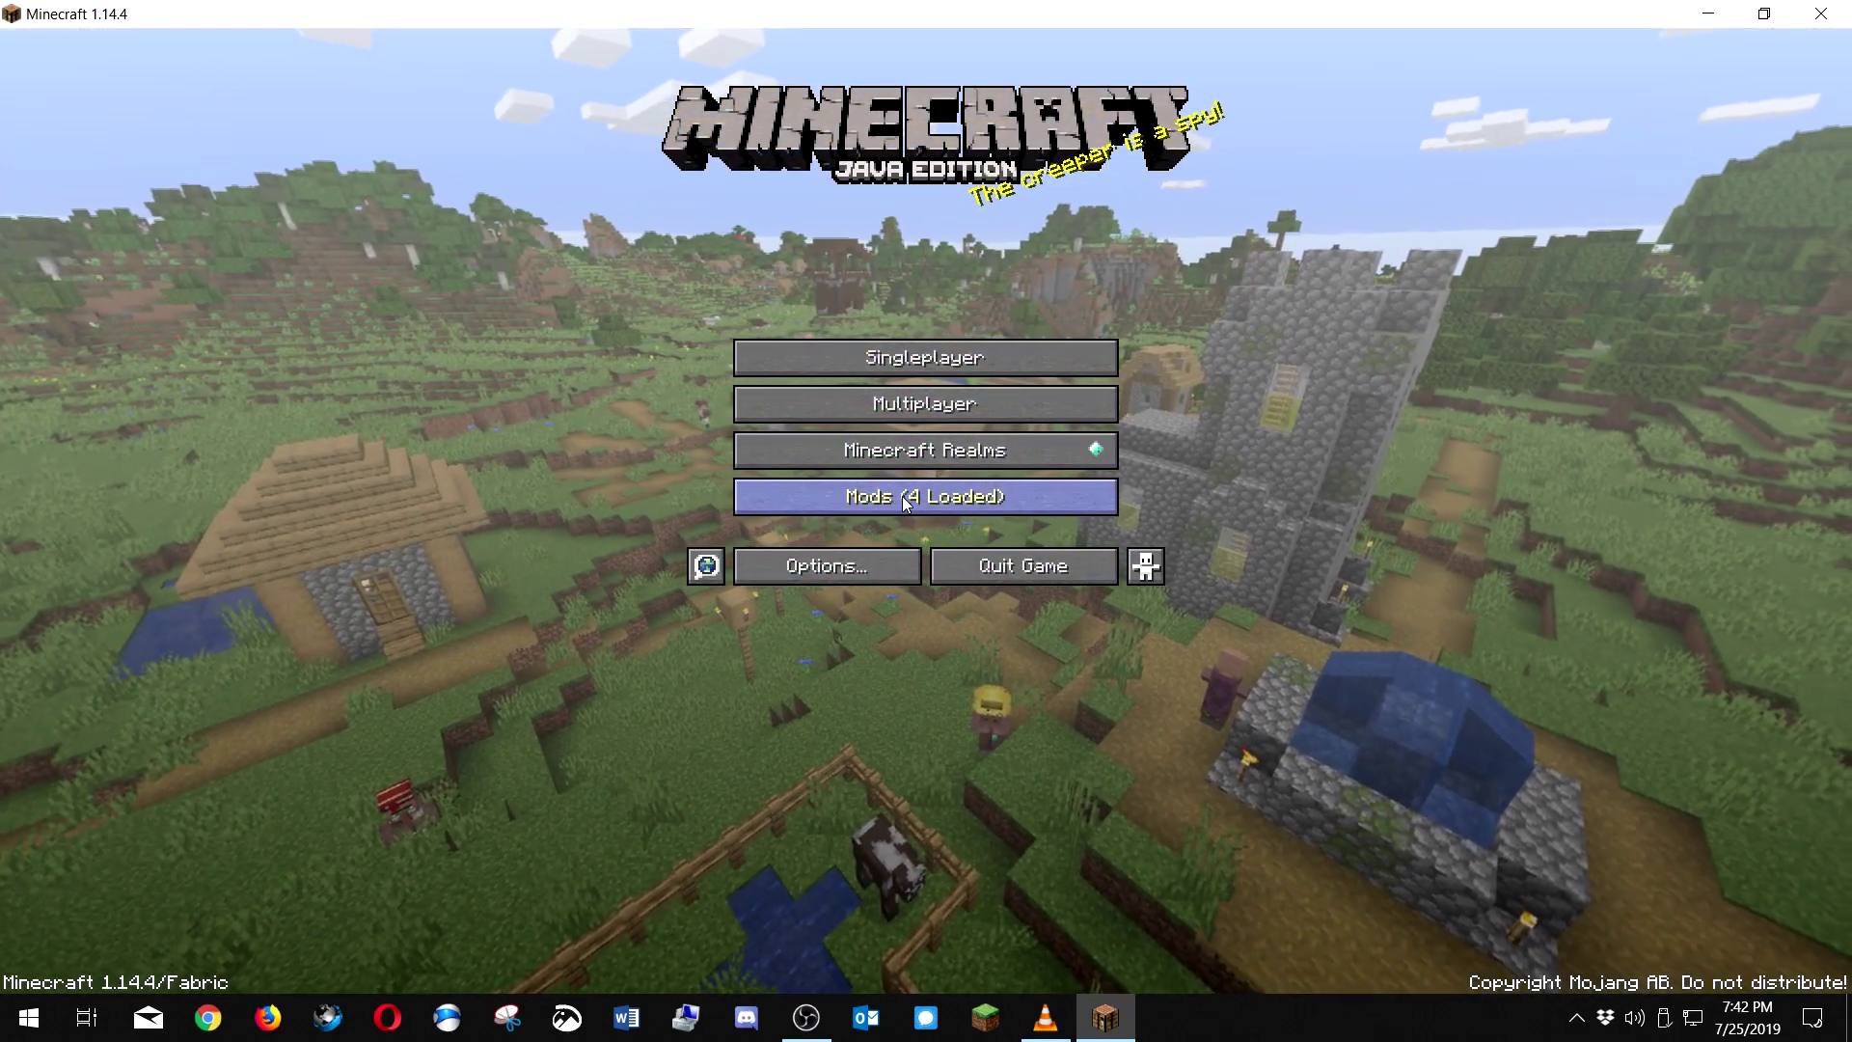
# - Review the Minimap Controls key bindings in the game's control options and return to the title screen
pyautogui.click(841, 583)
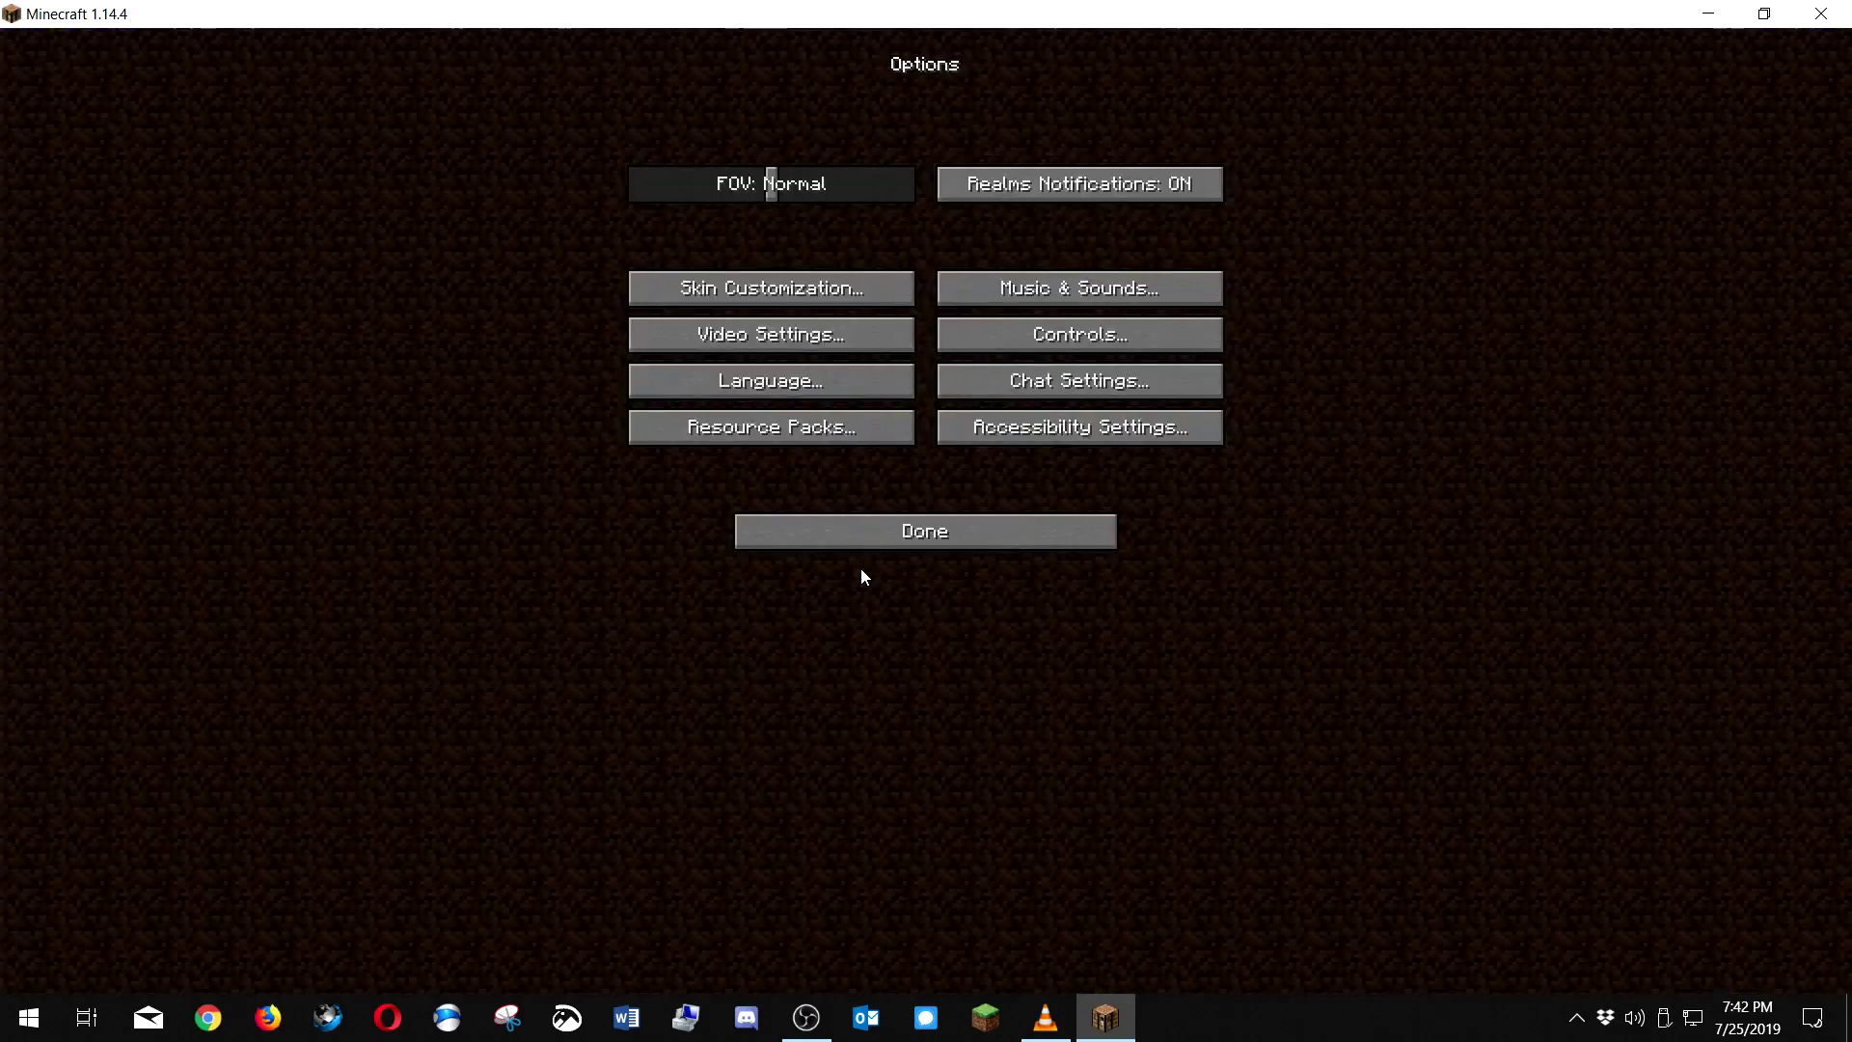
pyautogui.click(1119, 328)
pyautogui.moveTo(1241, 233); pyautogui.dragTo(1248, 824)
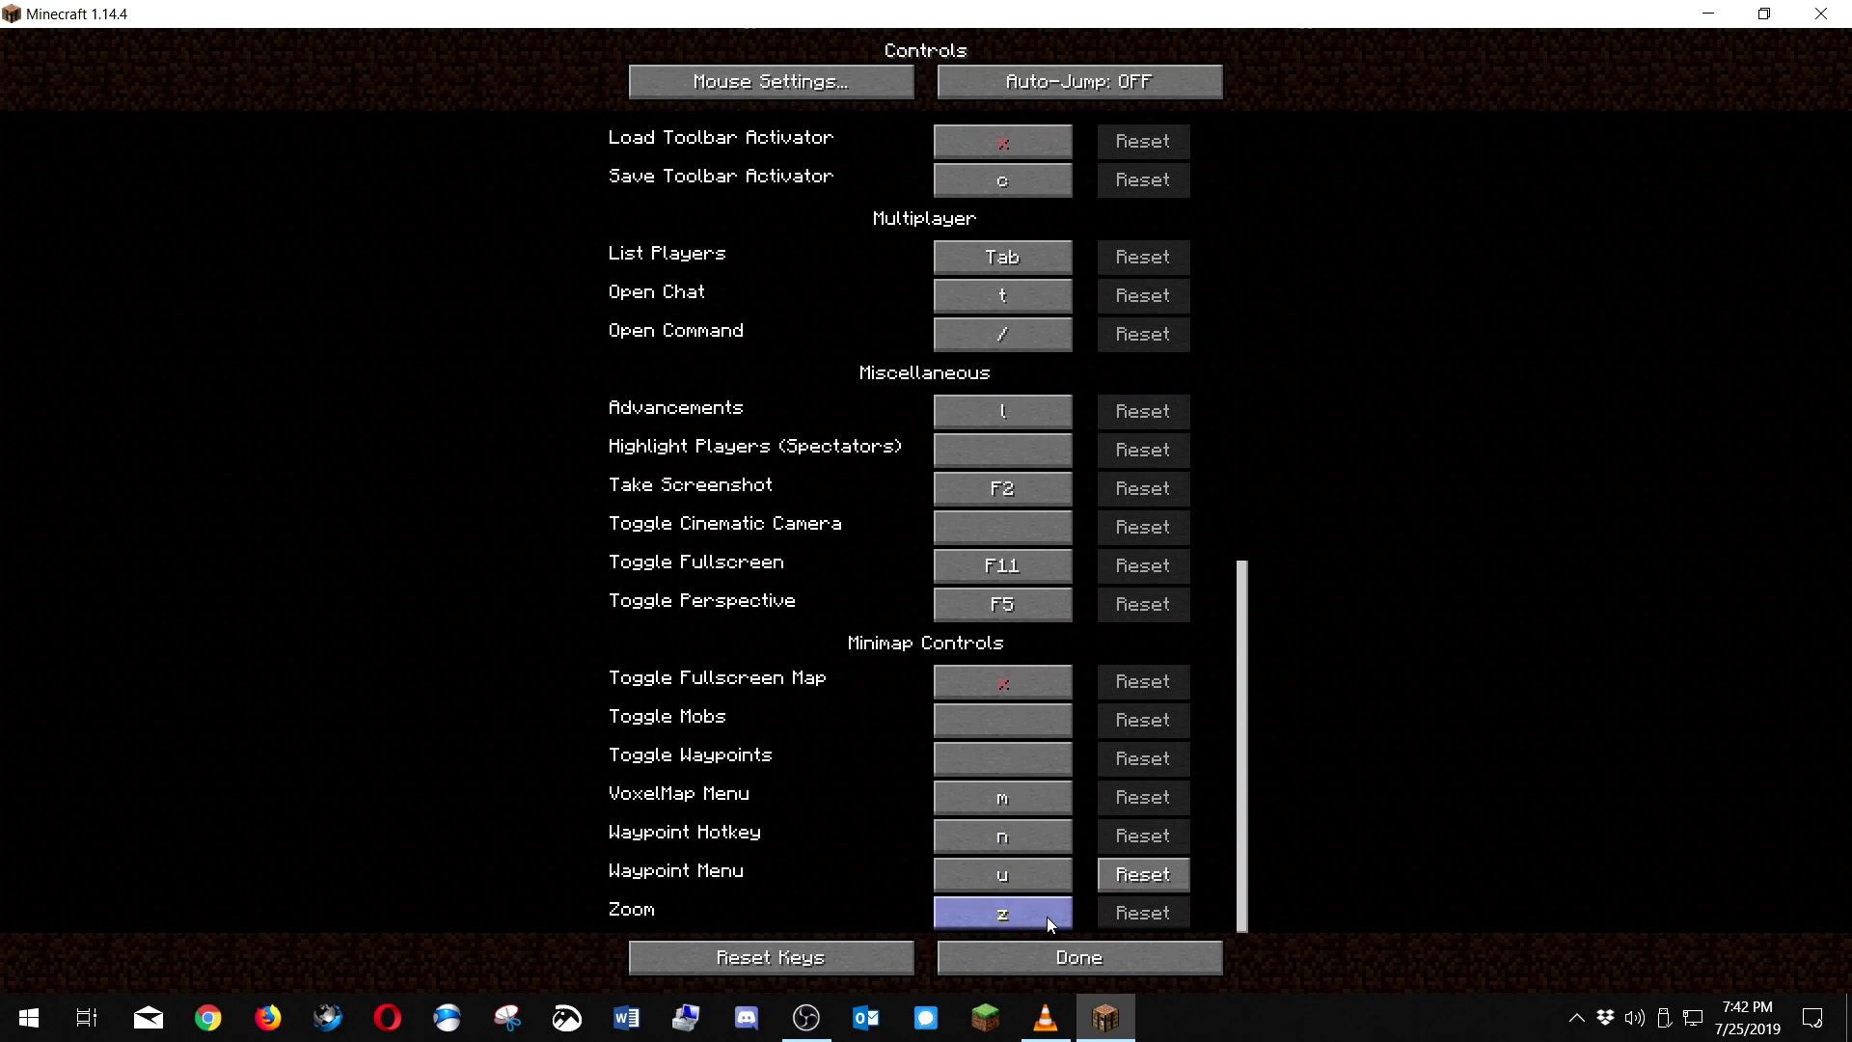
pyautogui.click(1103, 969)
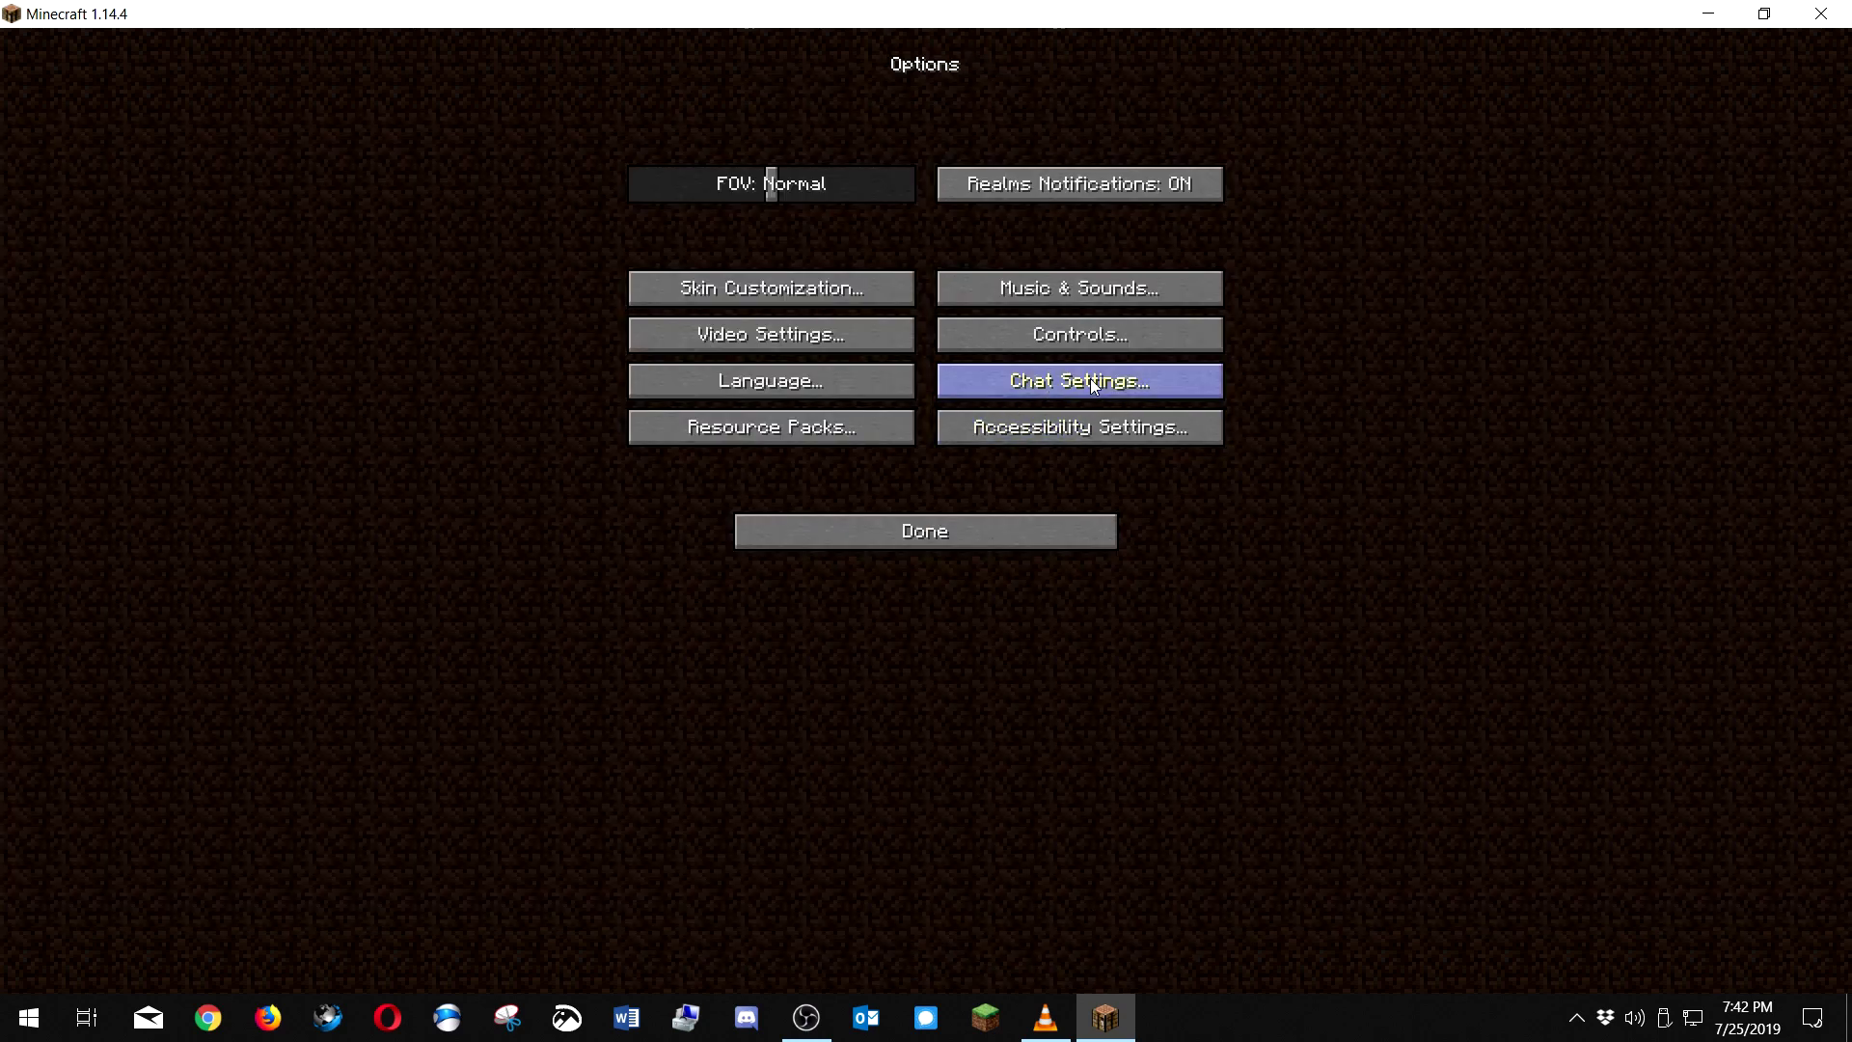
pyautogui.click(1046, 521)
# - Join the realm through Minecraft Realms and open the VoxelMap world map to look over the explored terrain
pyautogui.click(984, 446)
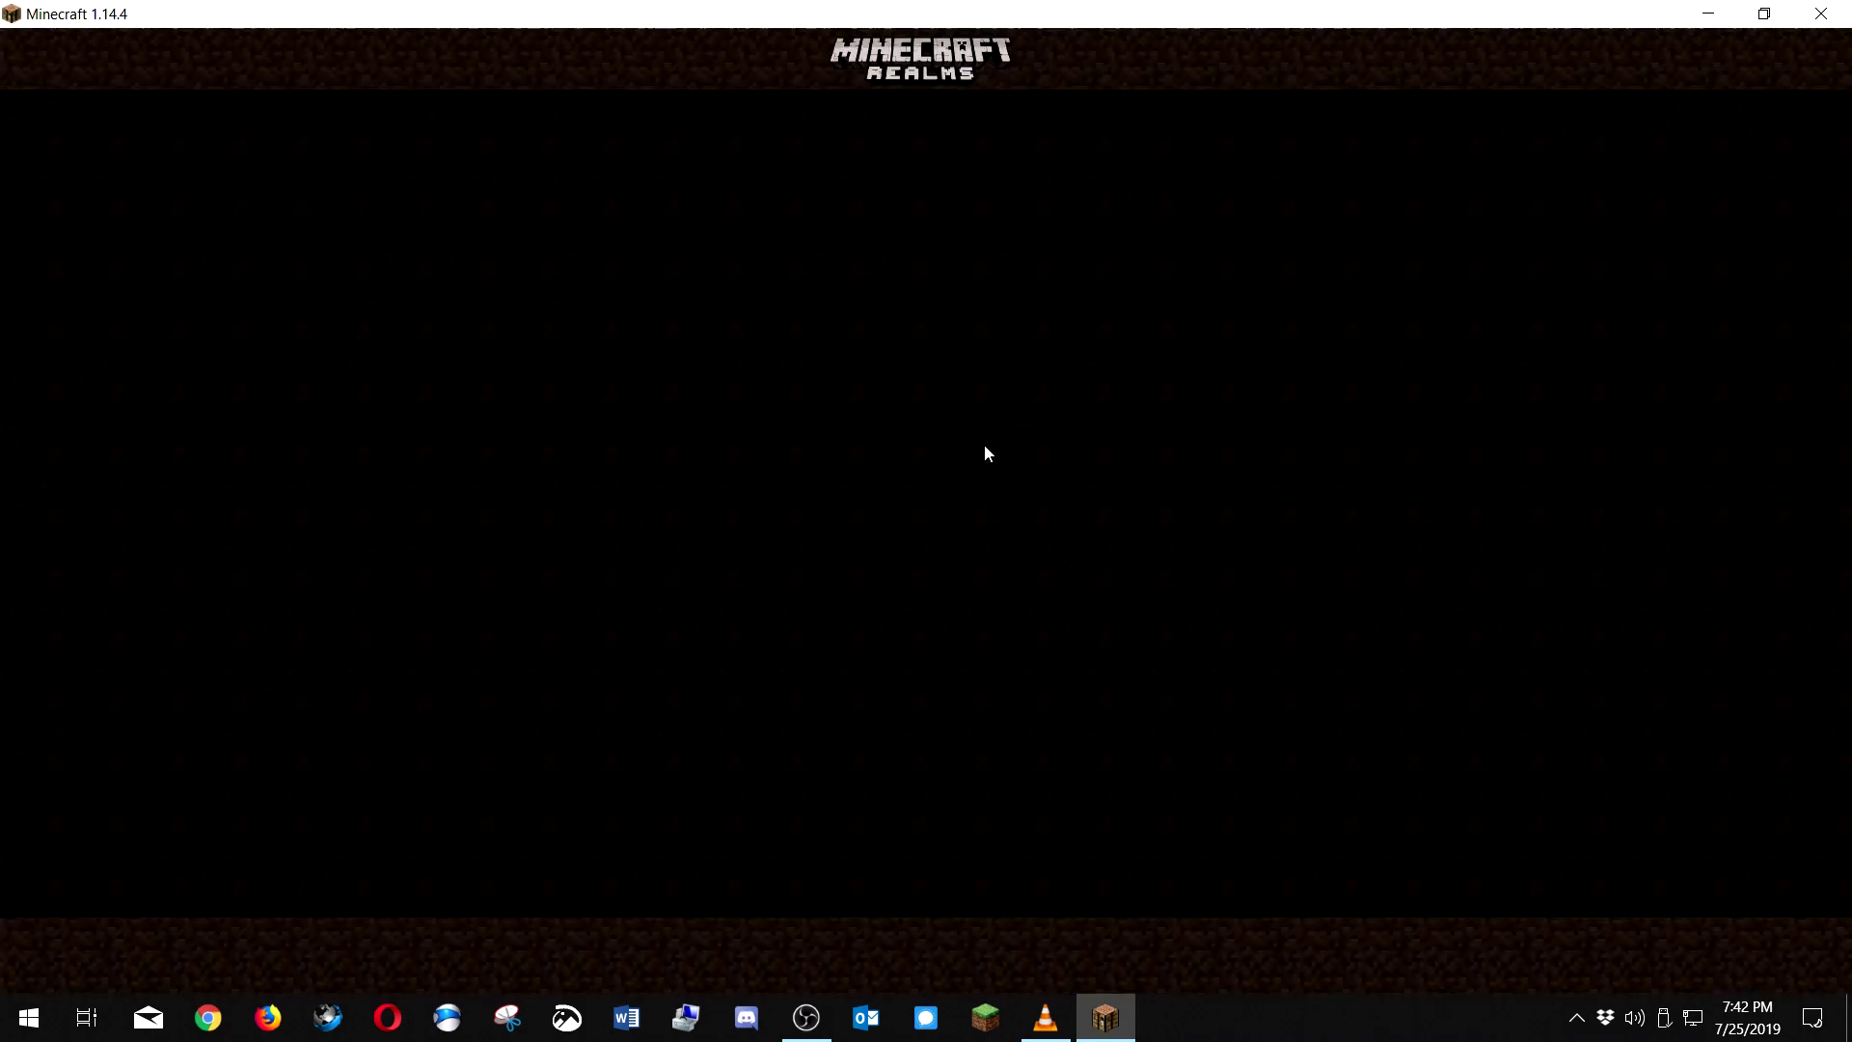
pyautogui.doubleClick(942, 263)
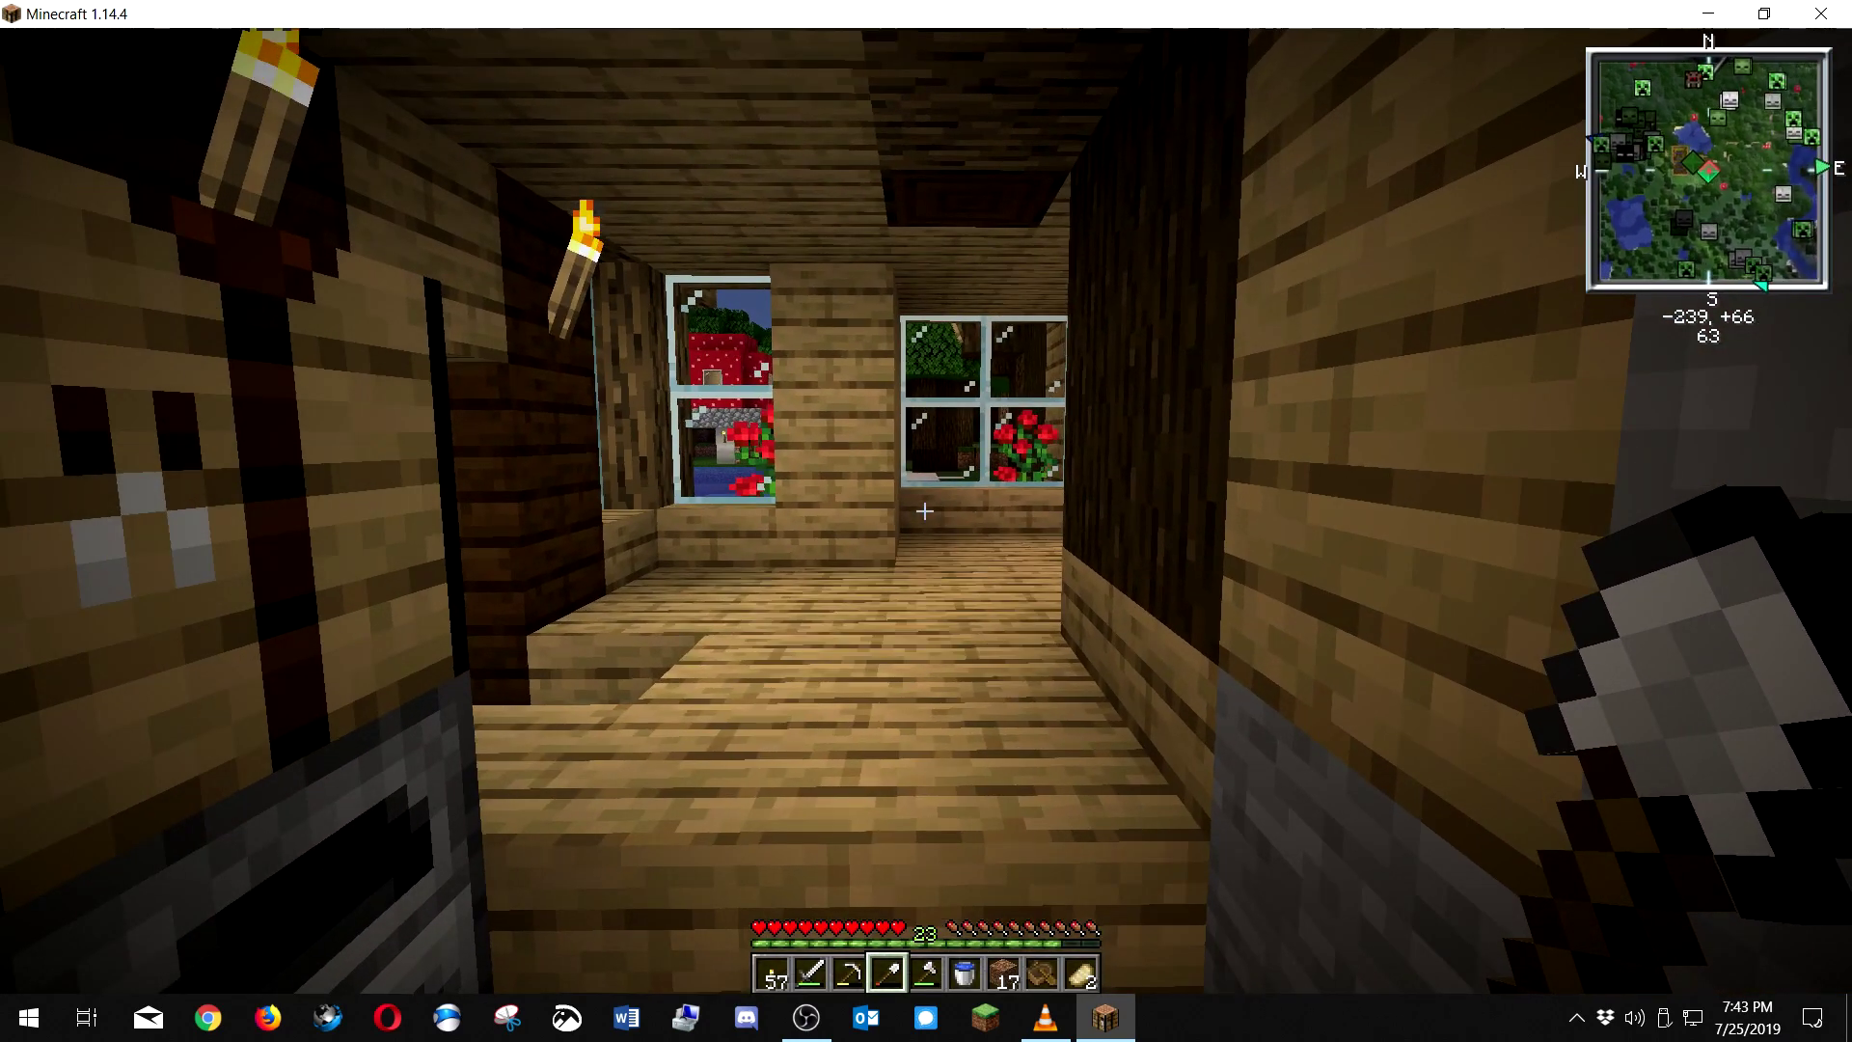
pyautogui.press('m')
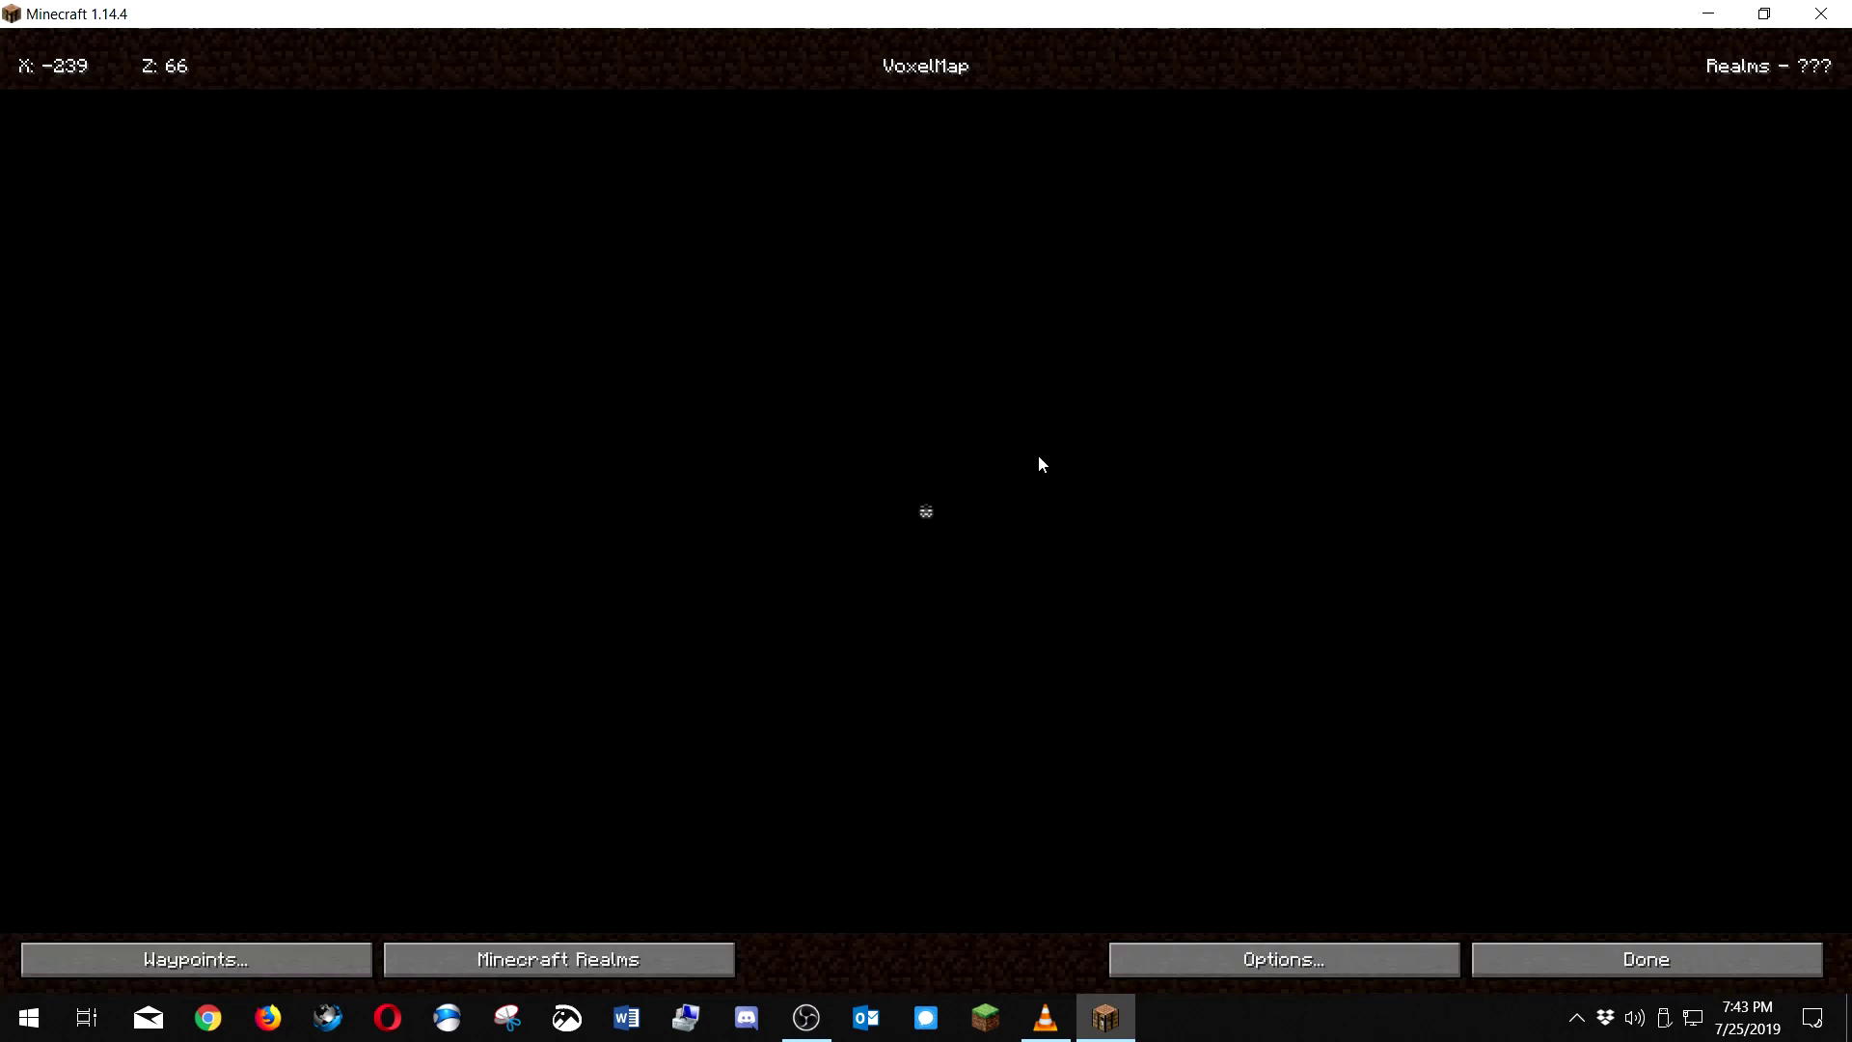
pyautogui.moveTo(1081, 519); pyautogui.dragTo(1150, 637)
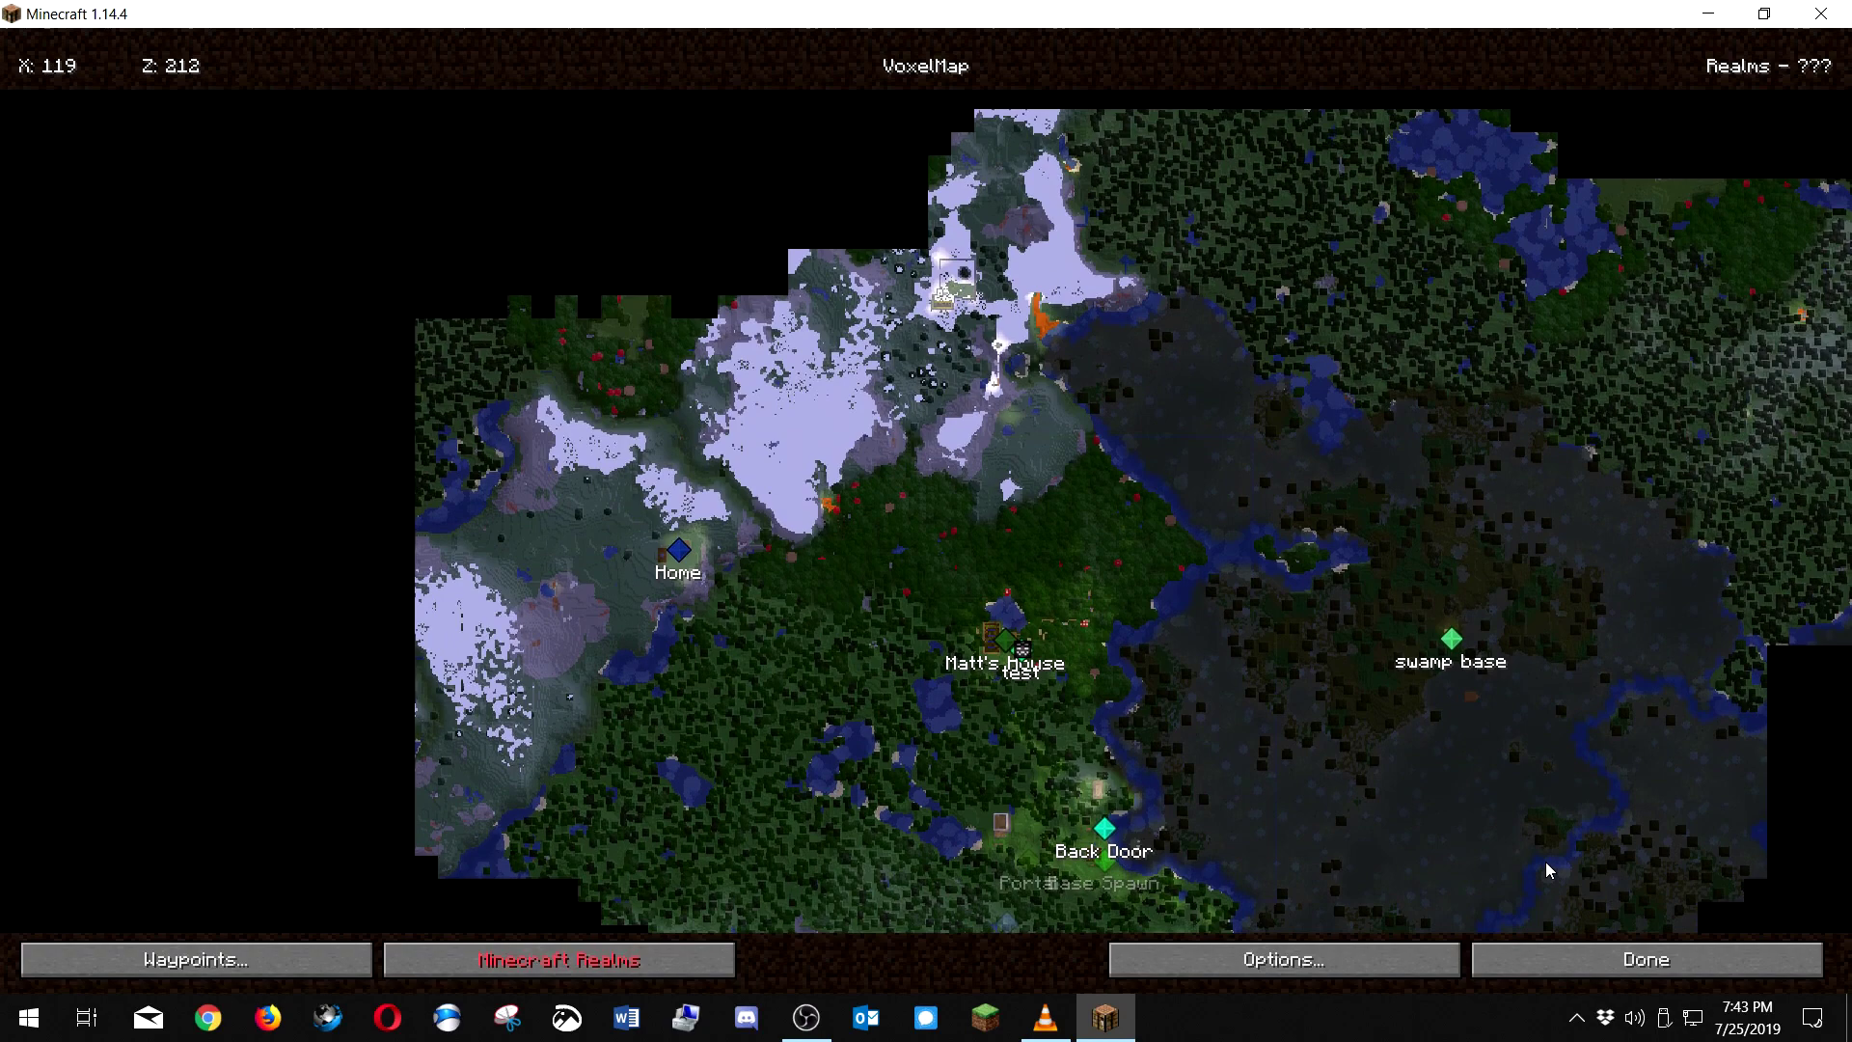
# - Cycle the minimap size in the minimap options through XL and XXXL back to Regular and return to the world map
pyautogui.click(1283, 960)
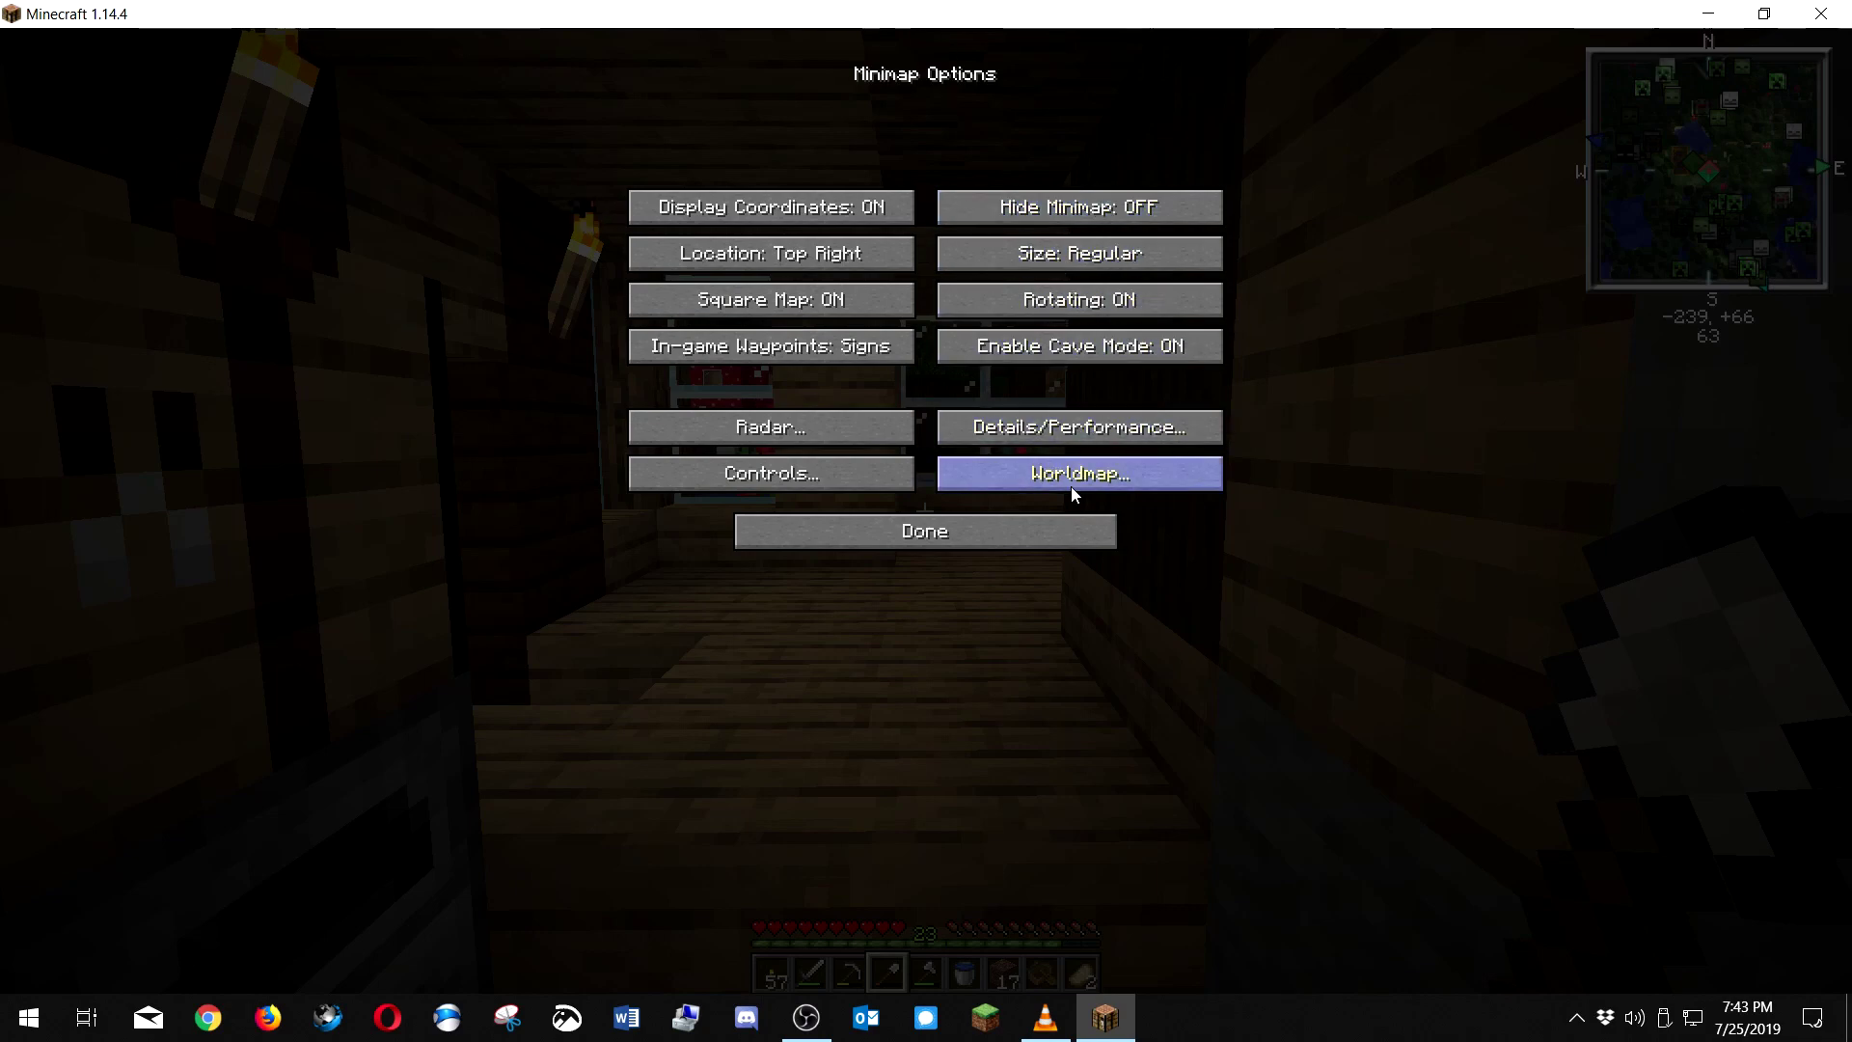
pyautogui.click(1085, 257)
pyautogui.click(1084, 256)
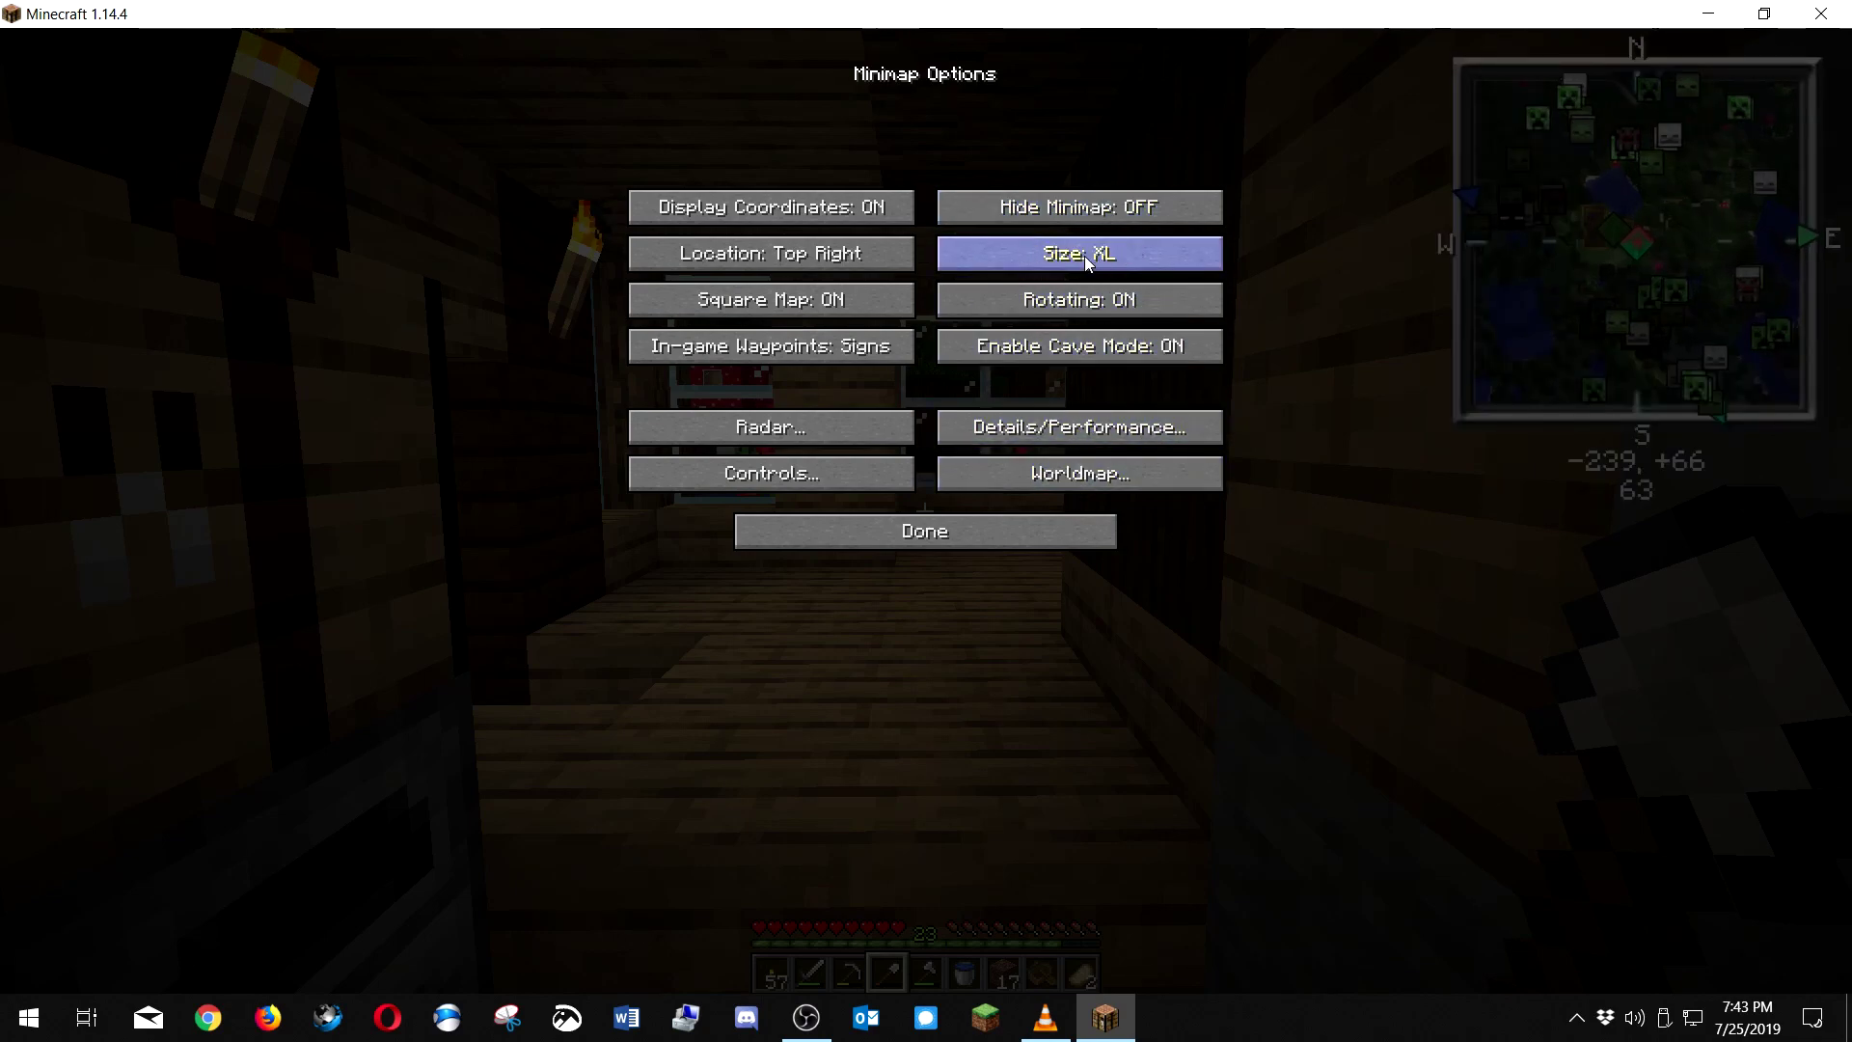
pyautogui.click(1085, 257)
pyautogui.click(1084, 257)
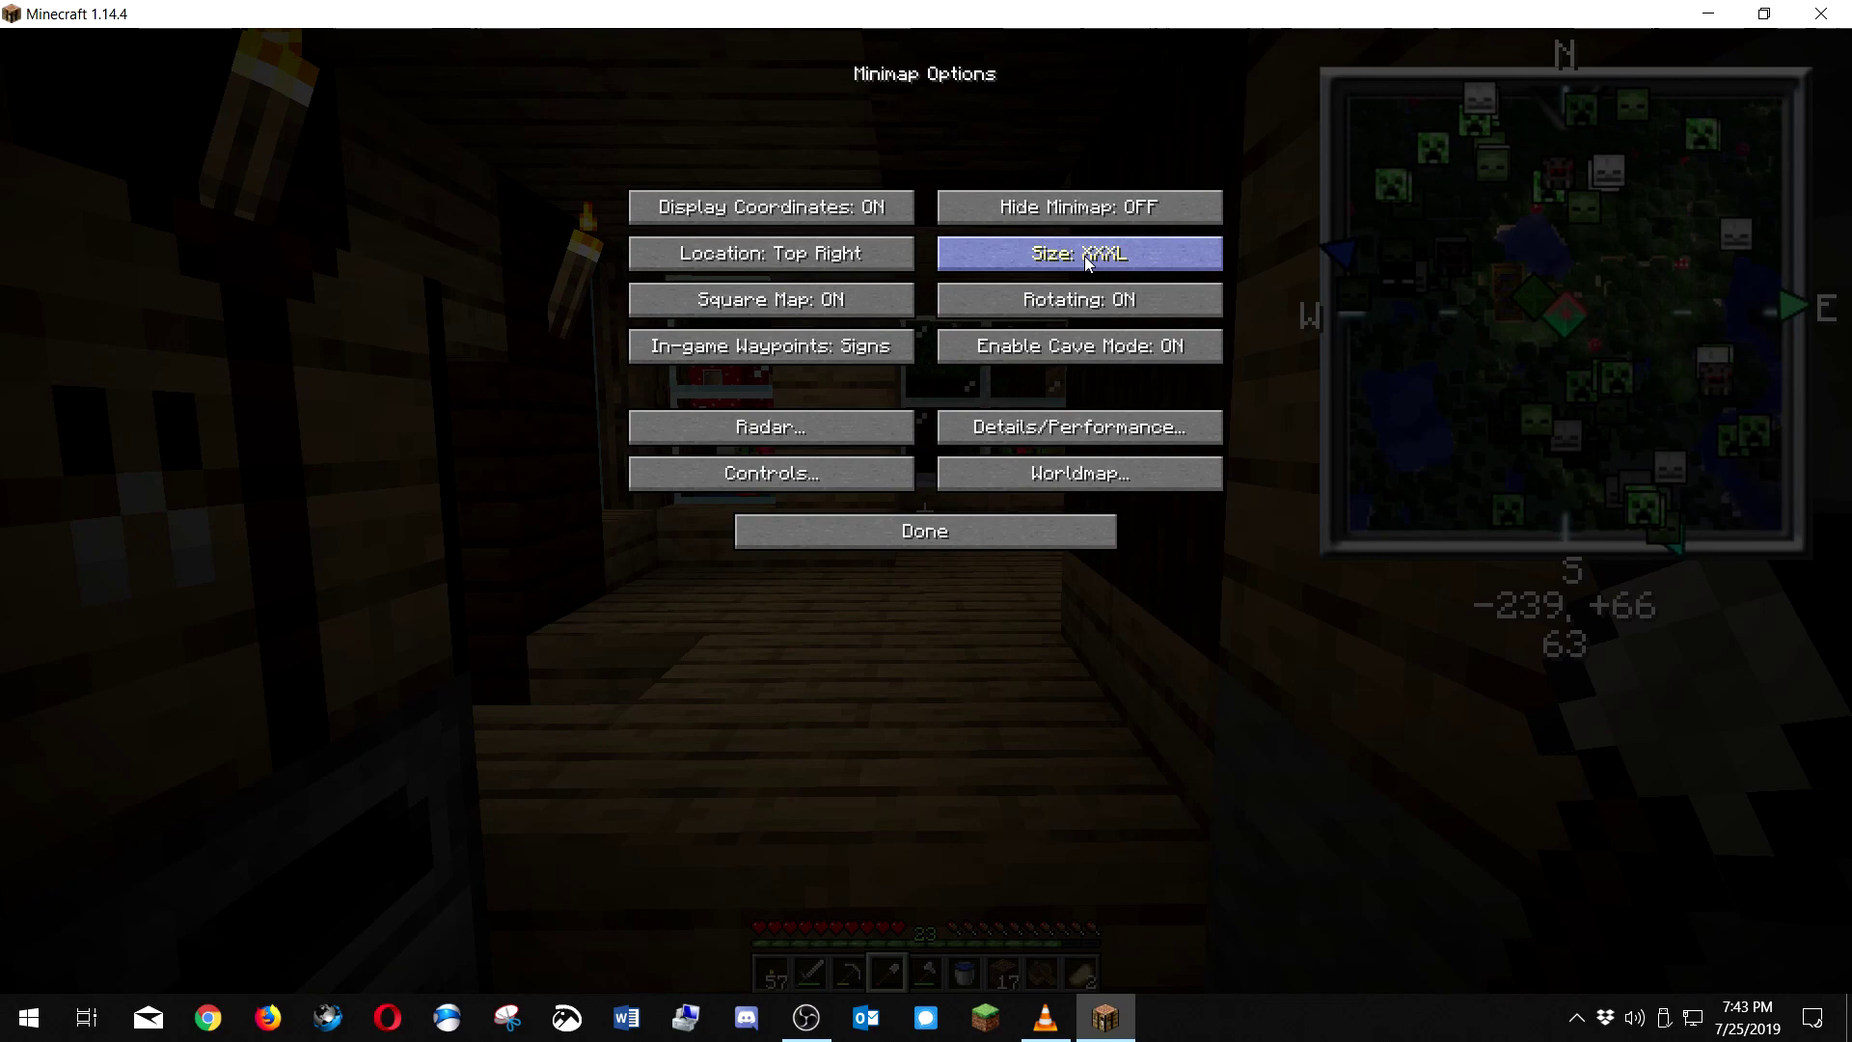
pyautogui.click(1085, 257)
pyautogui.click(1084, 257)
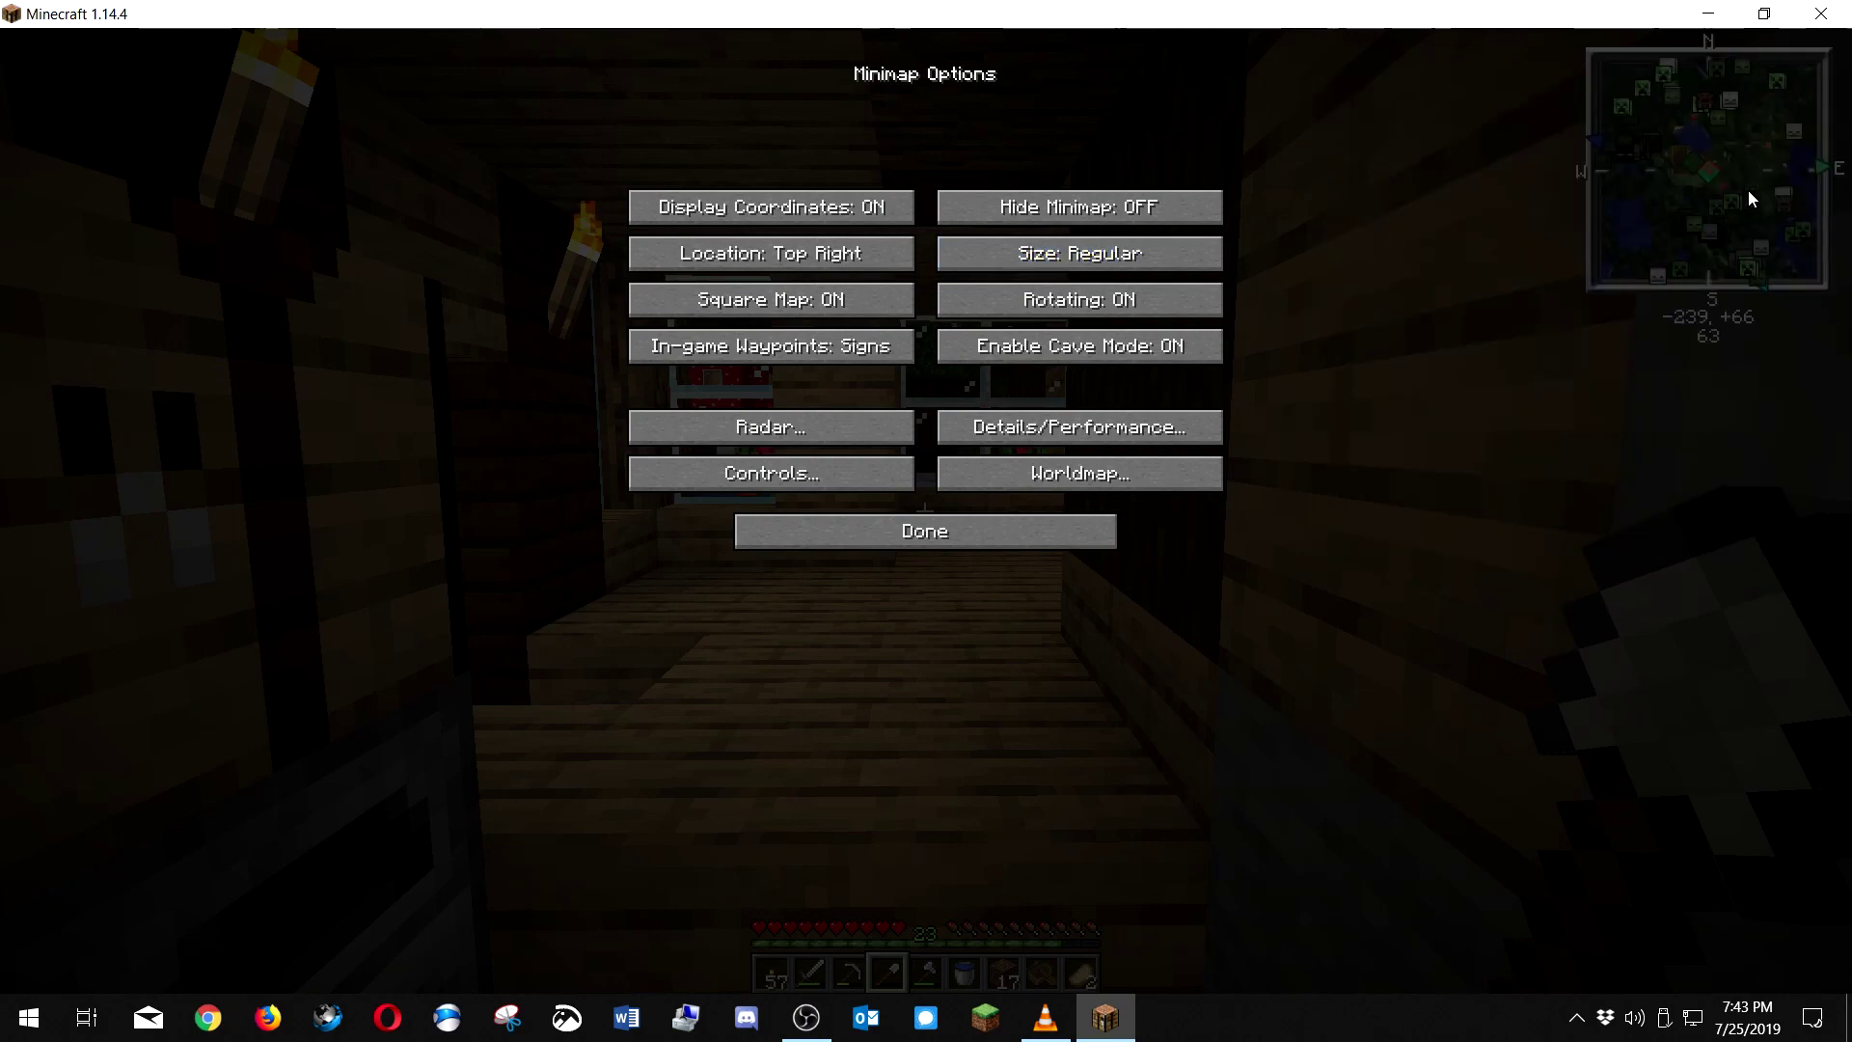
pyautogui.press('Tab')
pyautogui.press('Tab')
pyautogui.press('Tab')
pyautogui.press('Tab')
pyautogui.press('Tab')
pyautogui.press('Tab')
pyautogui.press('Tab')
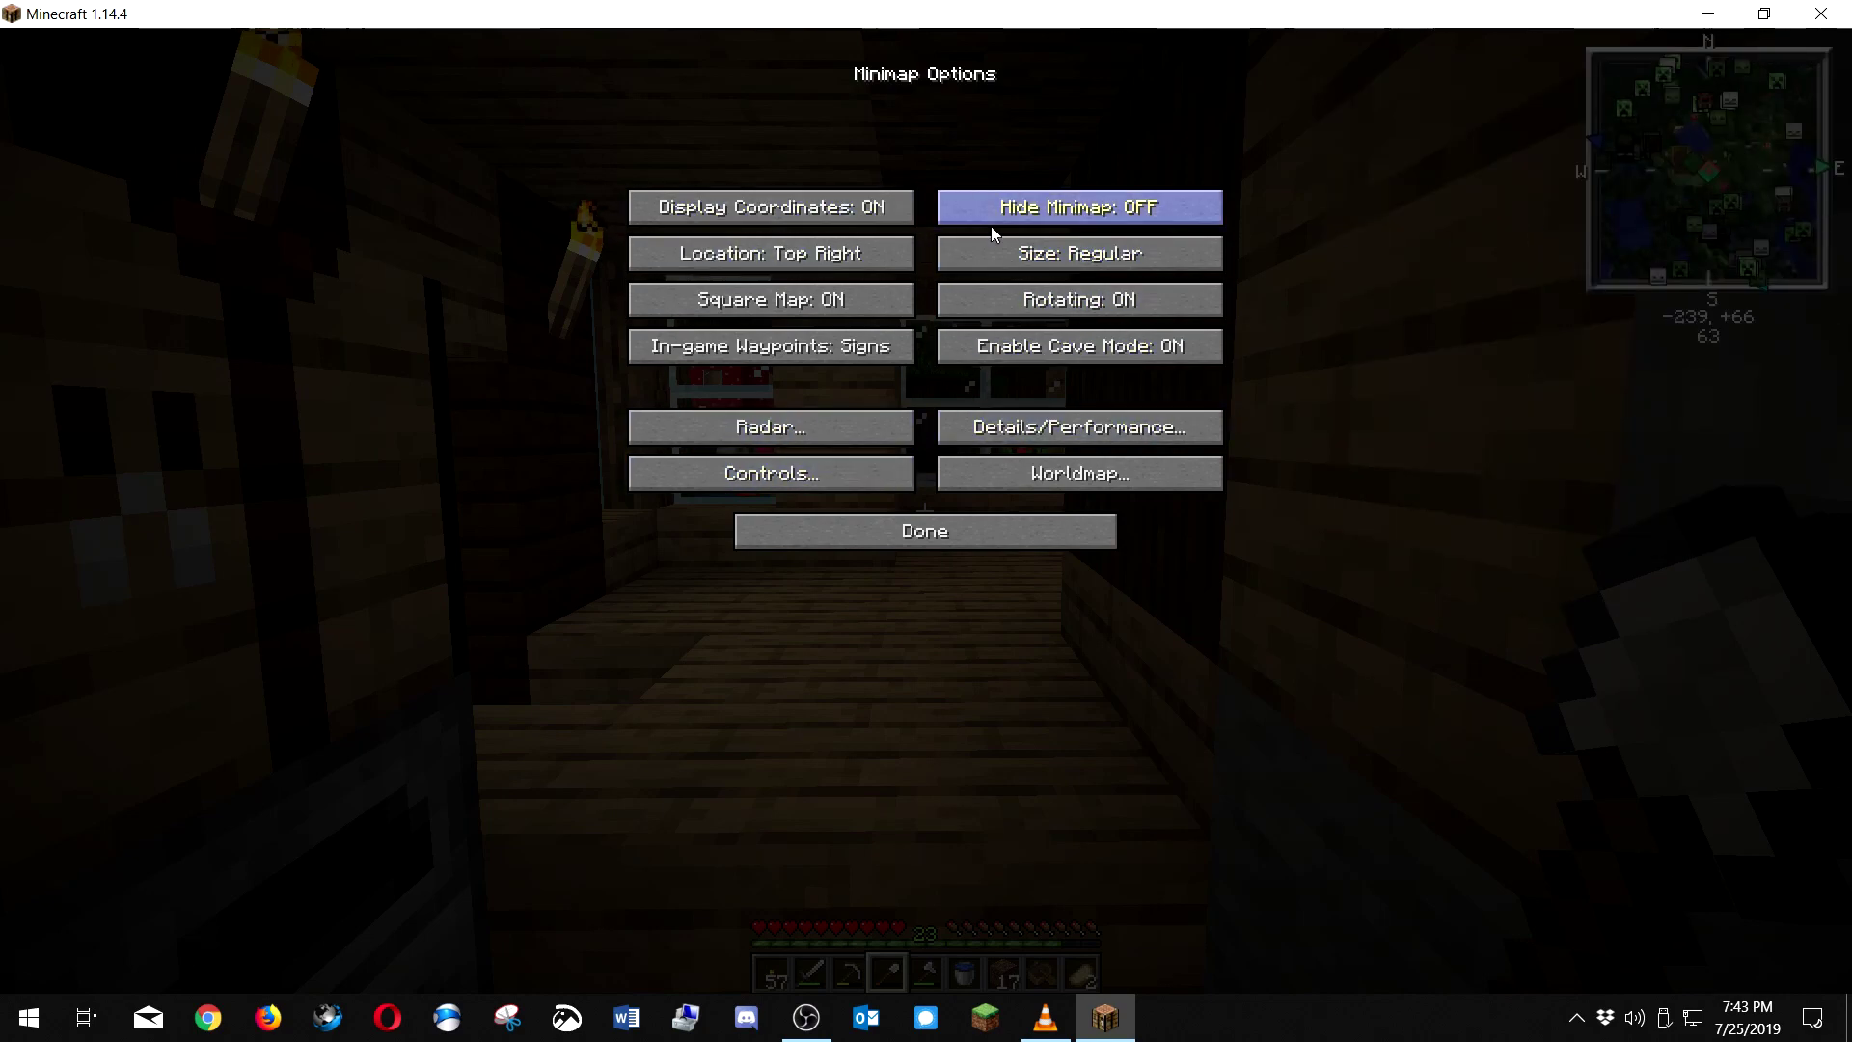
pyautogui.click(950, 540)
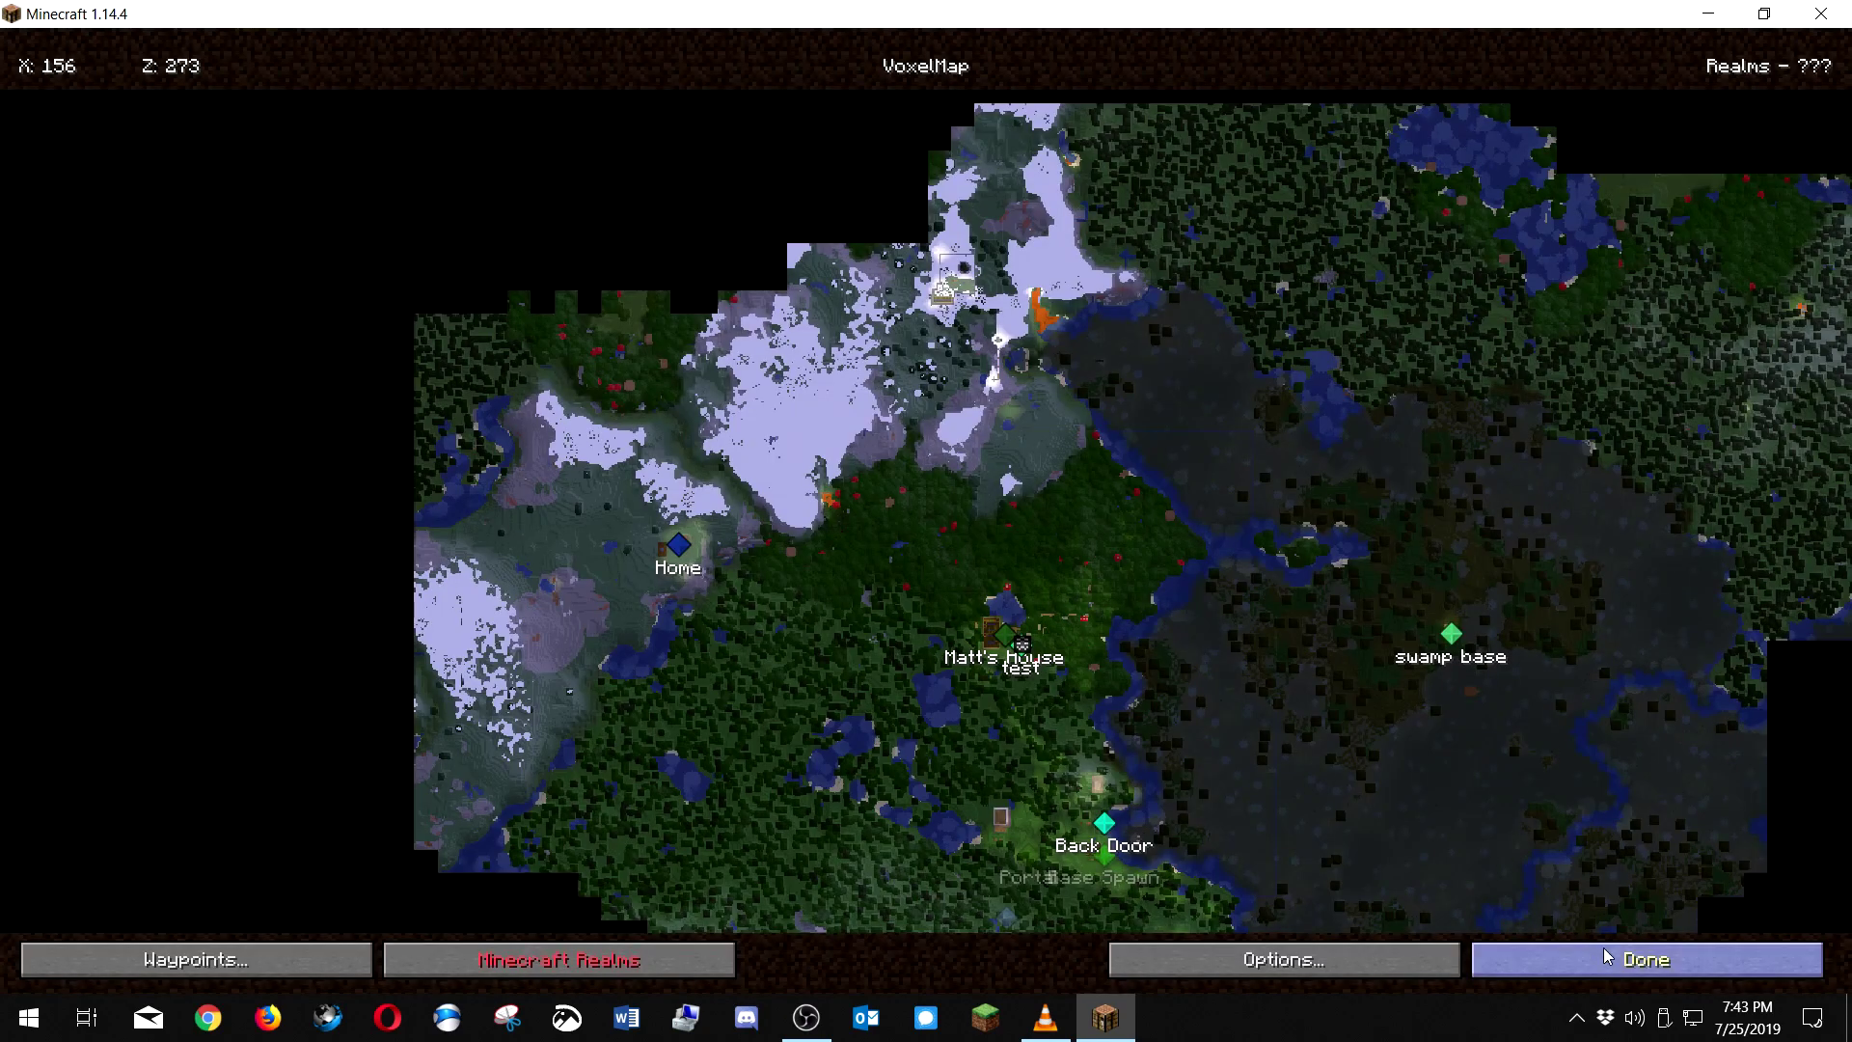
# - Close the world map and create an enabled Overworld waypoint named "test" at the player's current position
pyautogui.click(1555, 959)
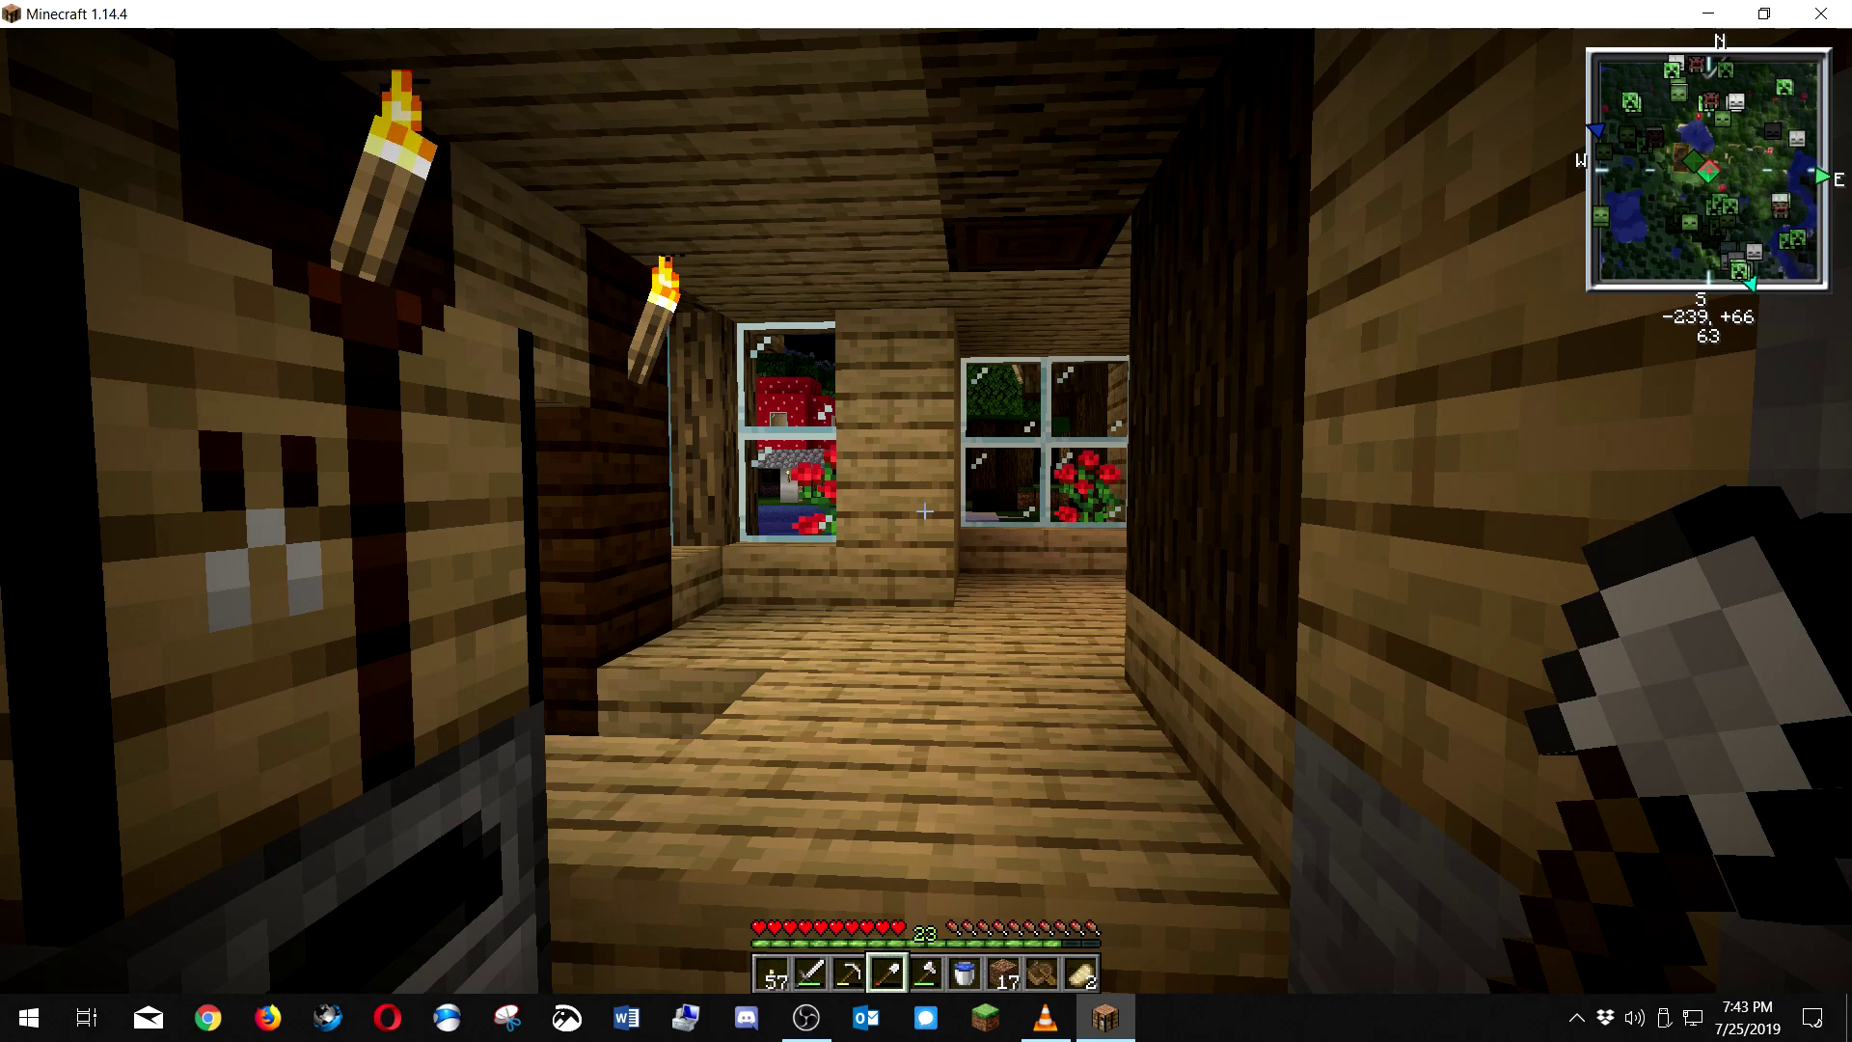
pyautogui.press('n')
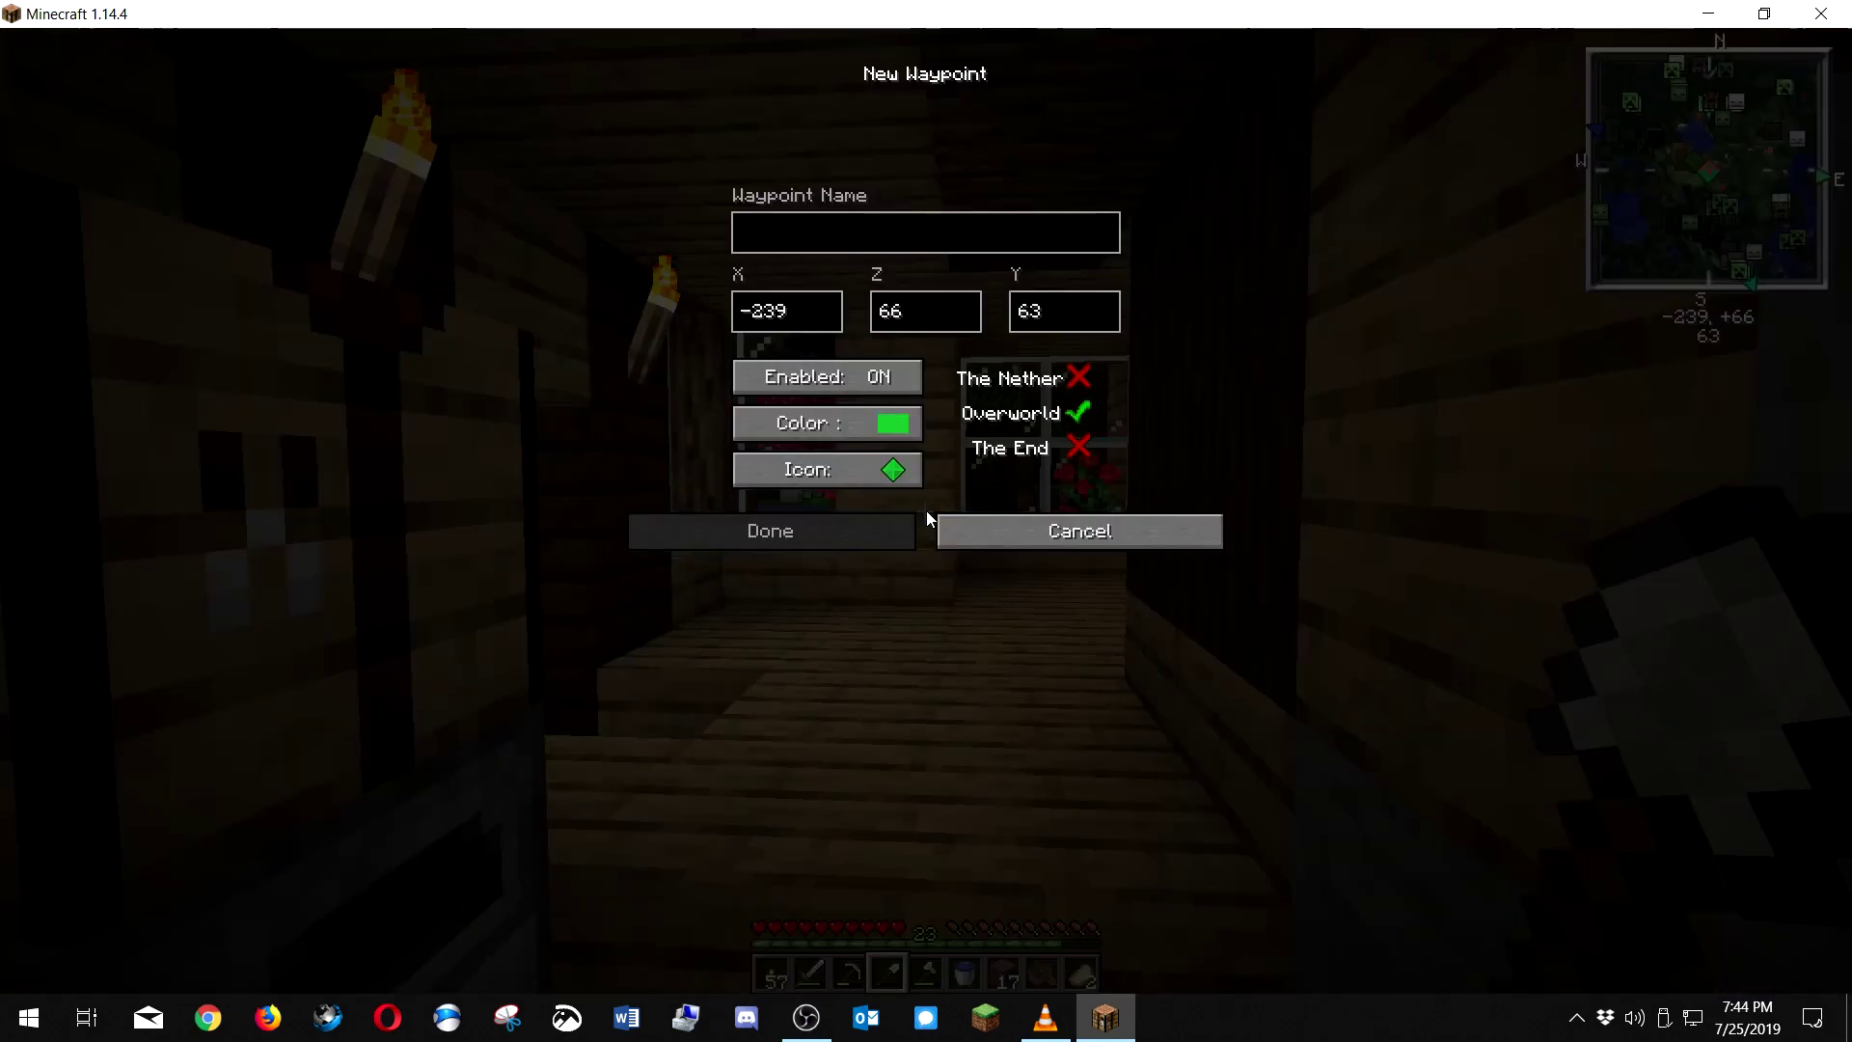
pyautogui.write('test')
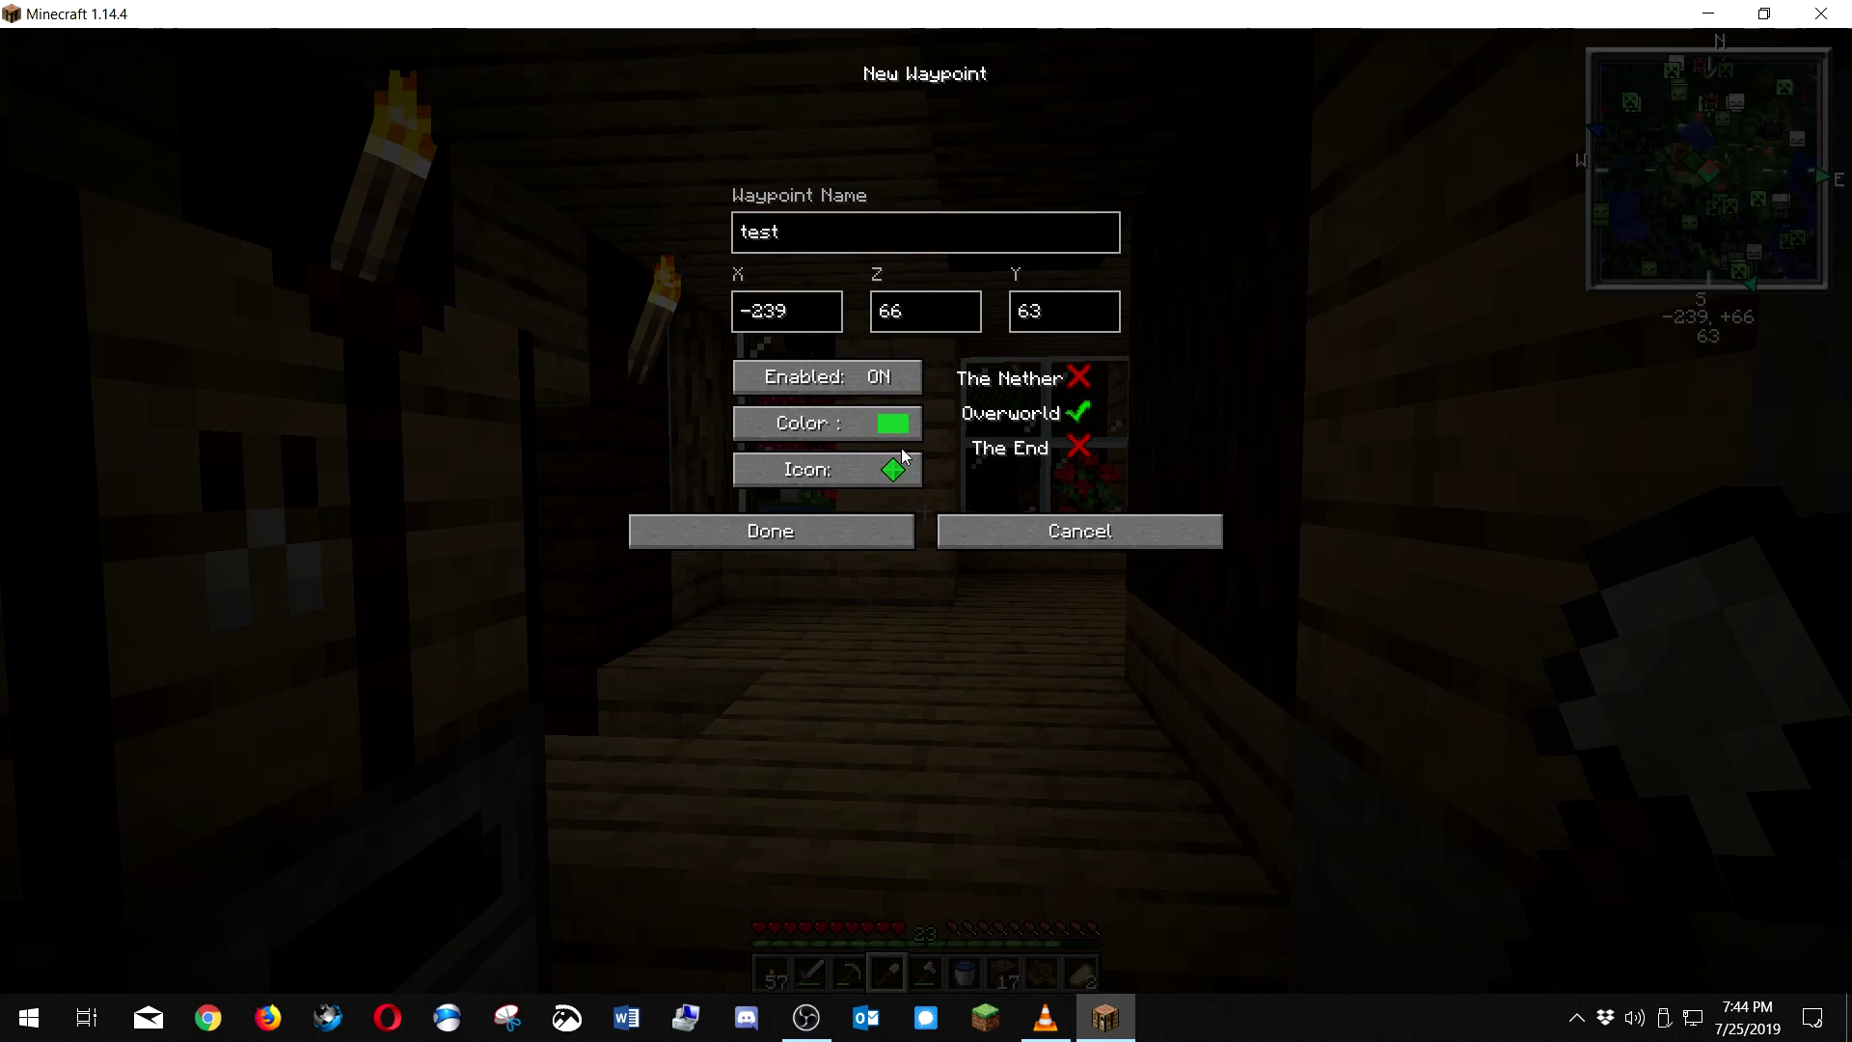
pyautogui.click(851, 384)
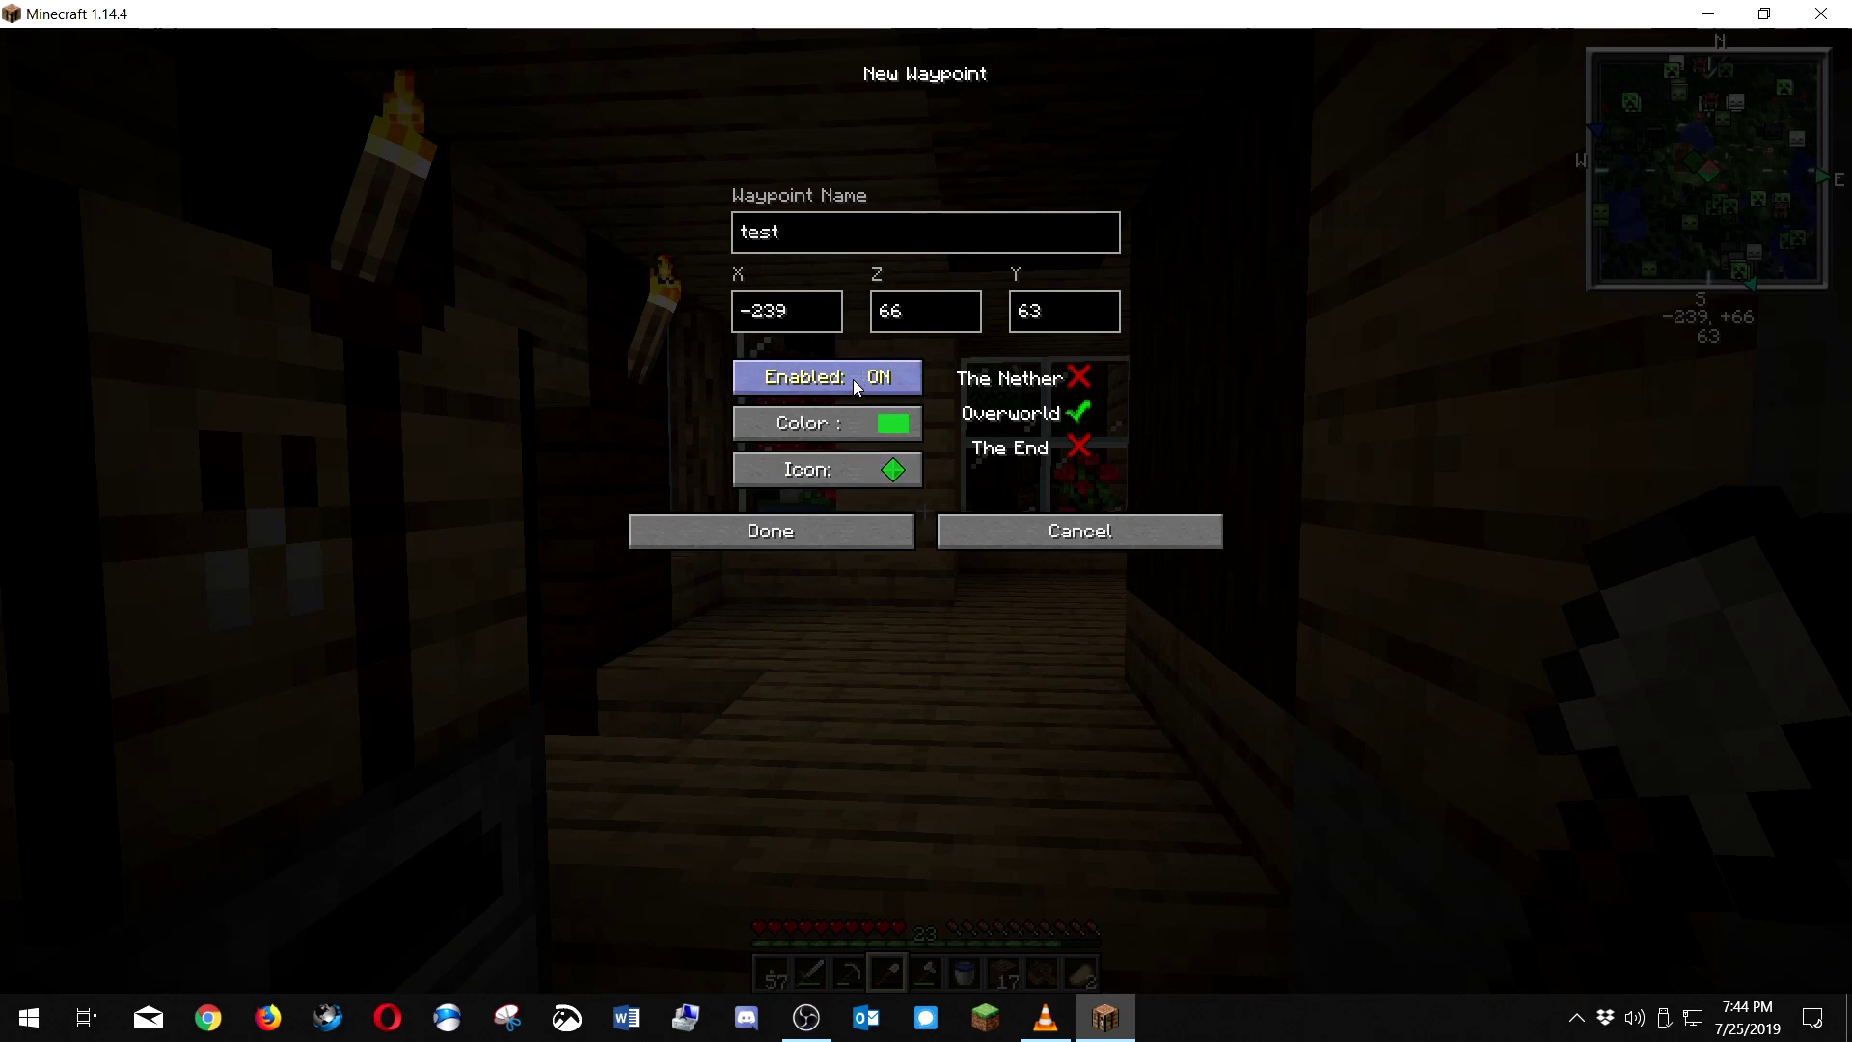
pyautogui.click(851, 384)
pyautogui.click(851, 384)
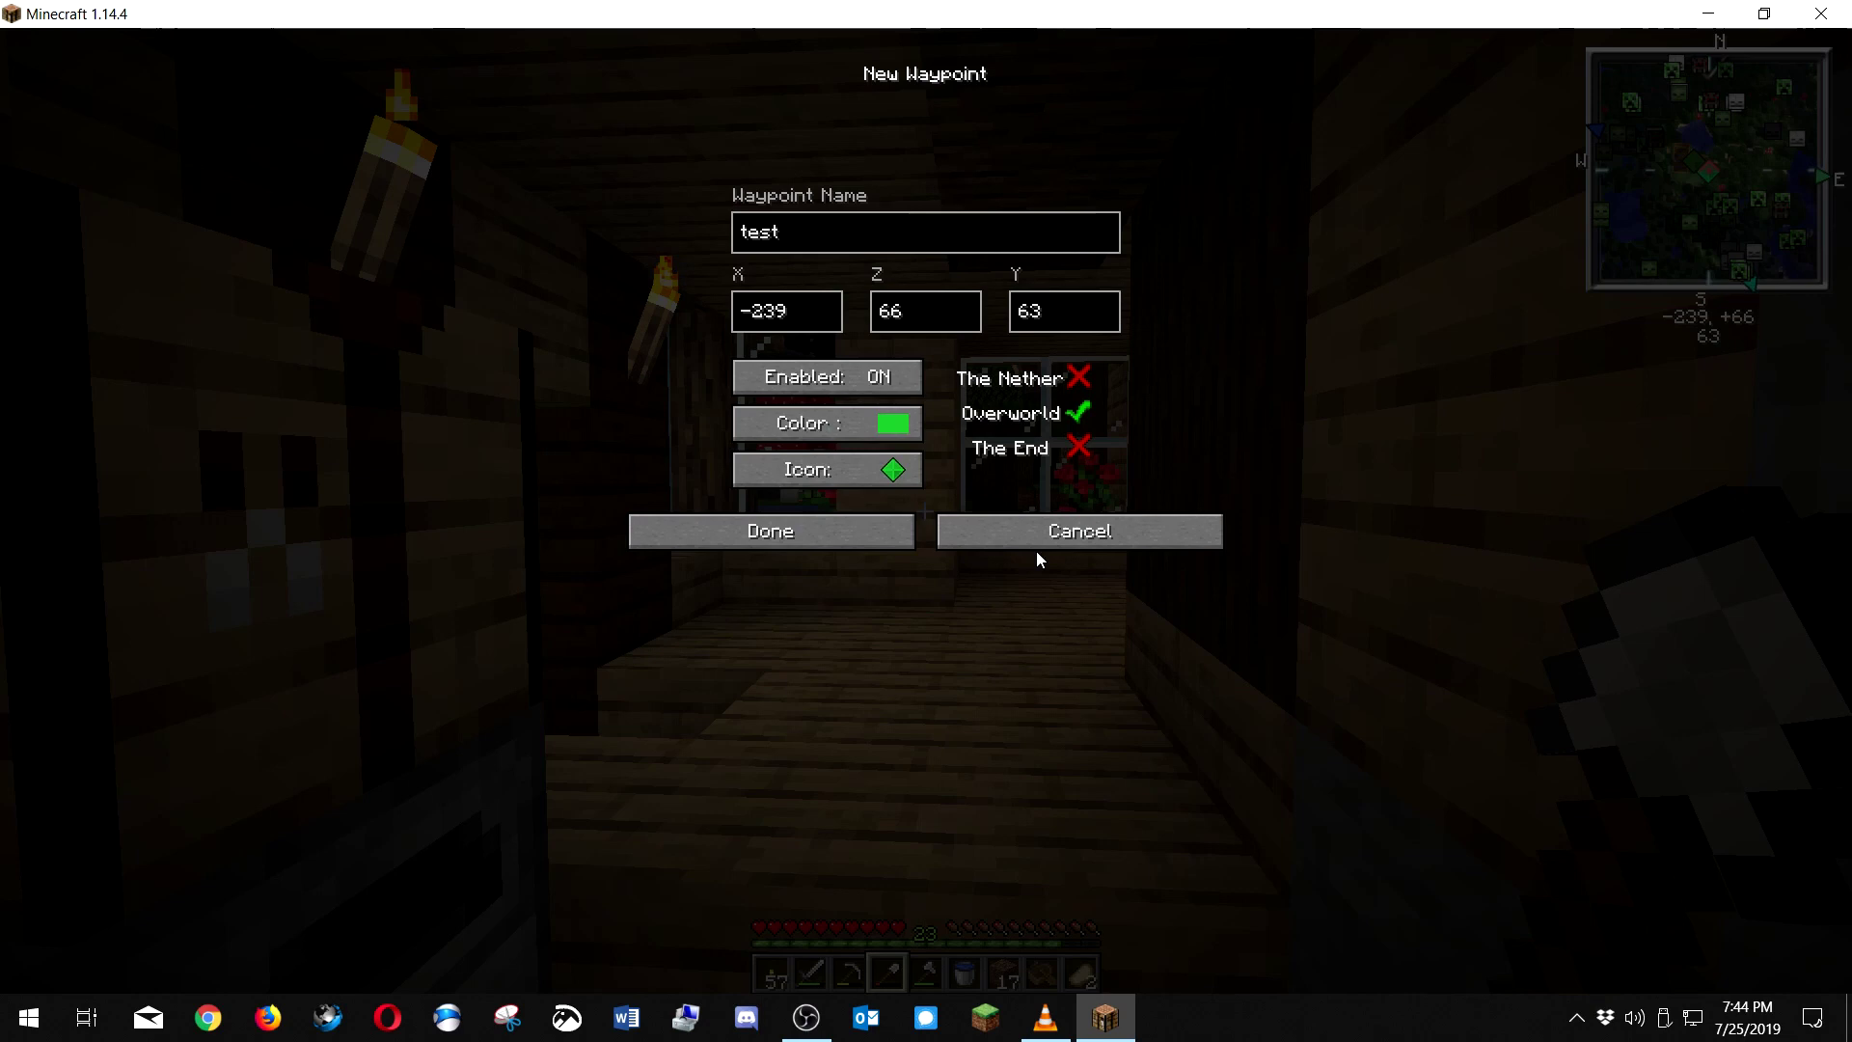
pyautogui.click(847, 384)
pyautogui.click(847, 384)
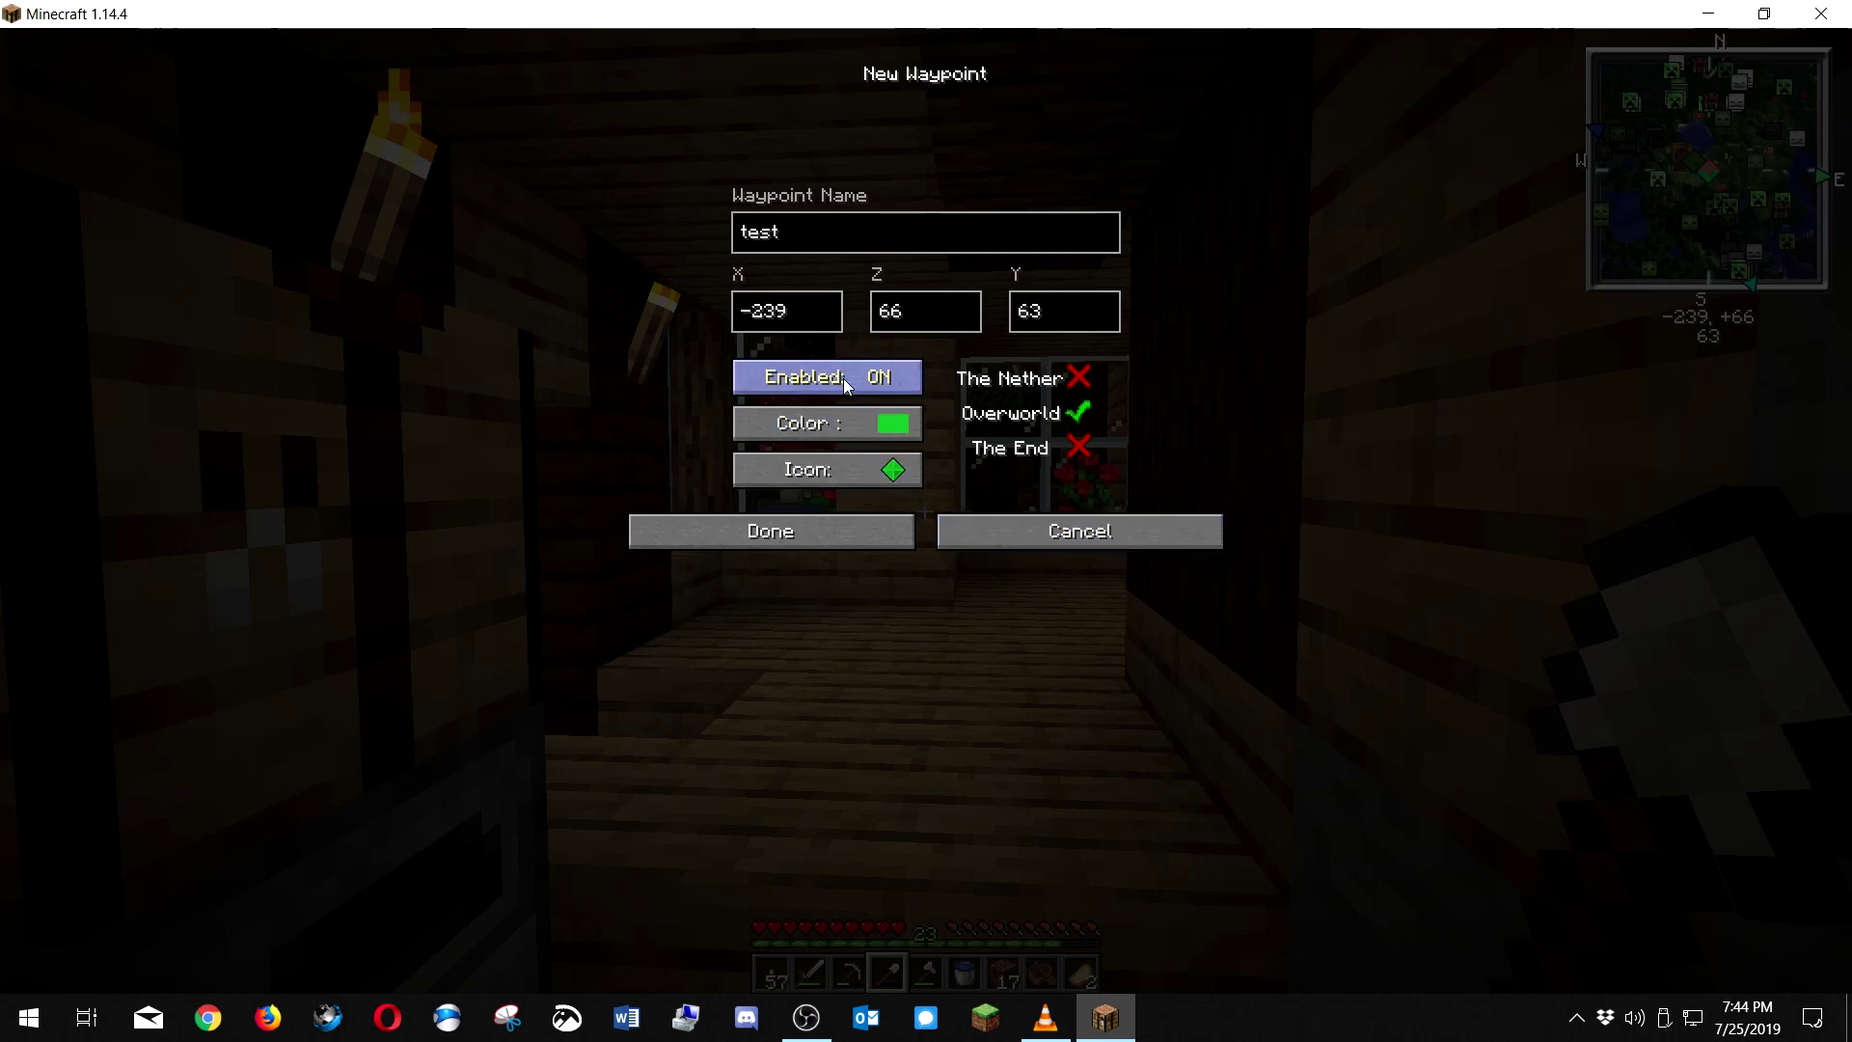
pyautogui.click(857, 540)
# - Walk around inside the house to view the test waypoint's marker from different distances
pyautogui.press('w')
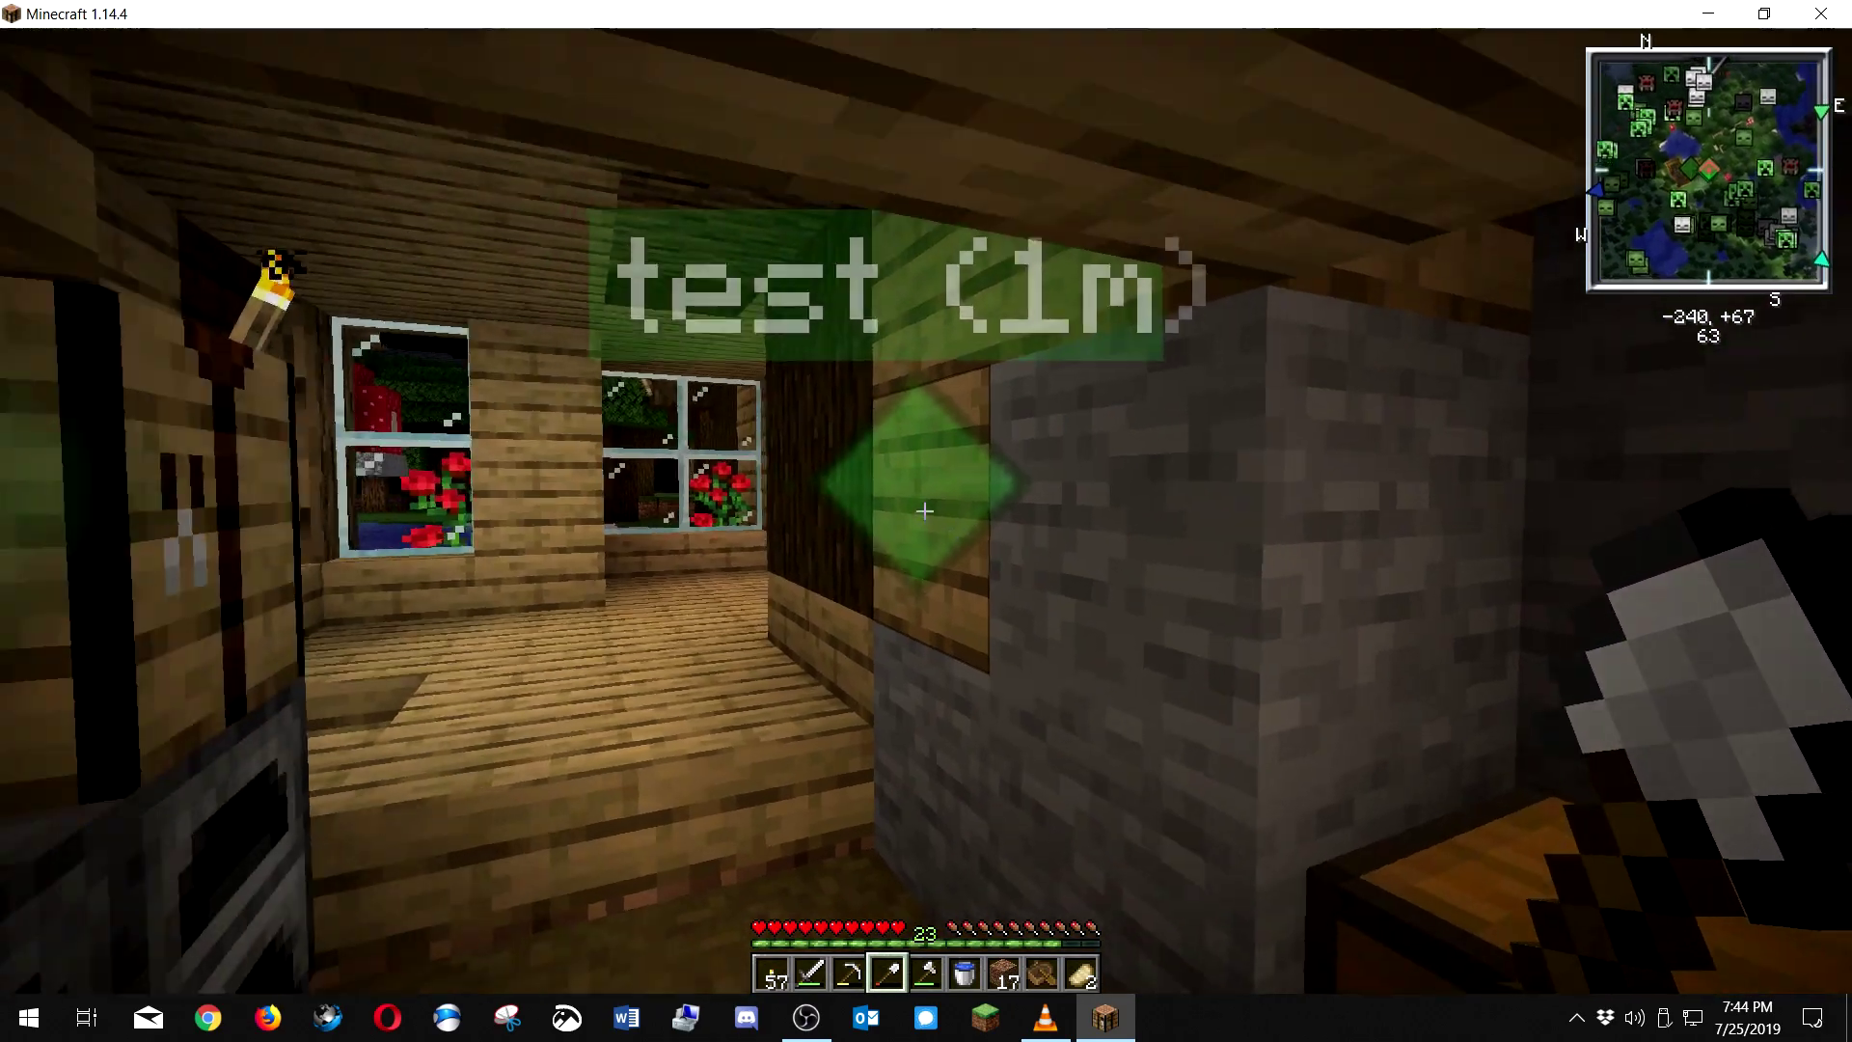
pyautogui.press('w')
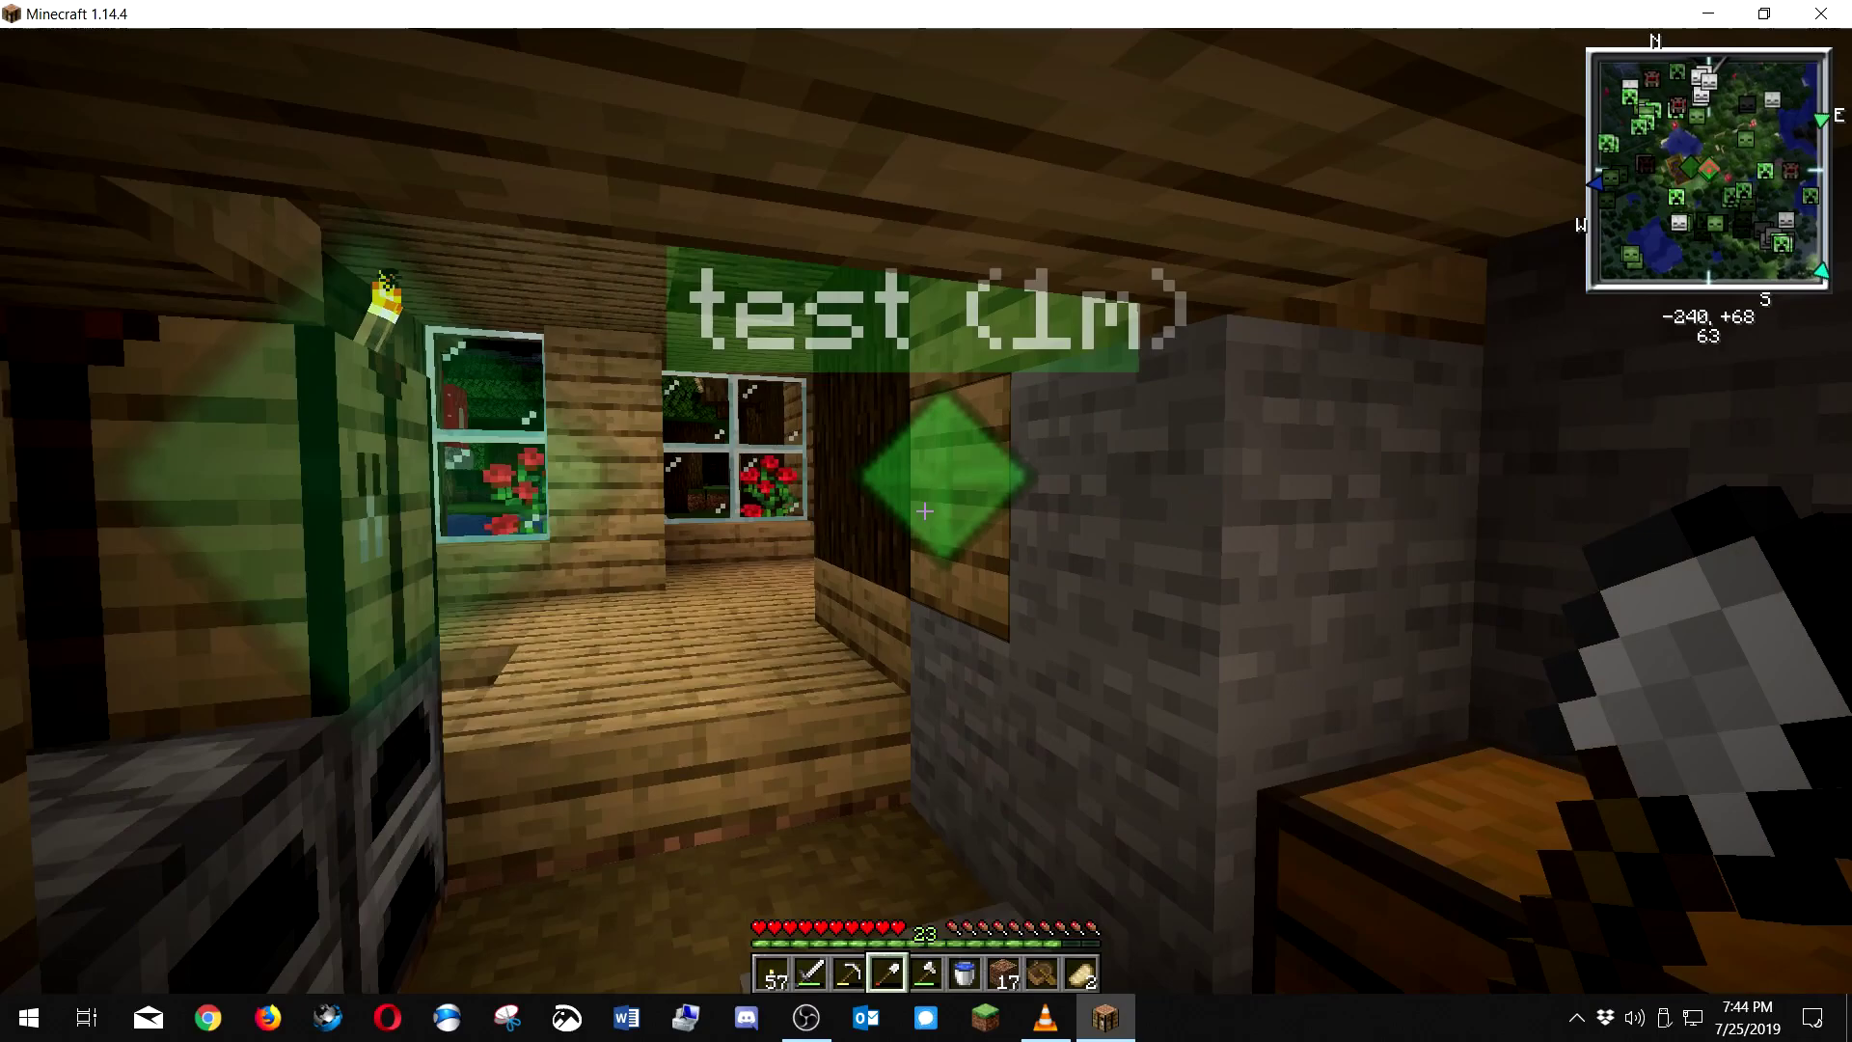
pyautogui.press('w')
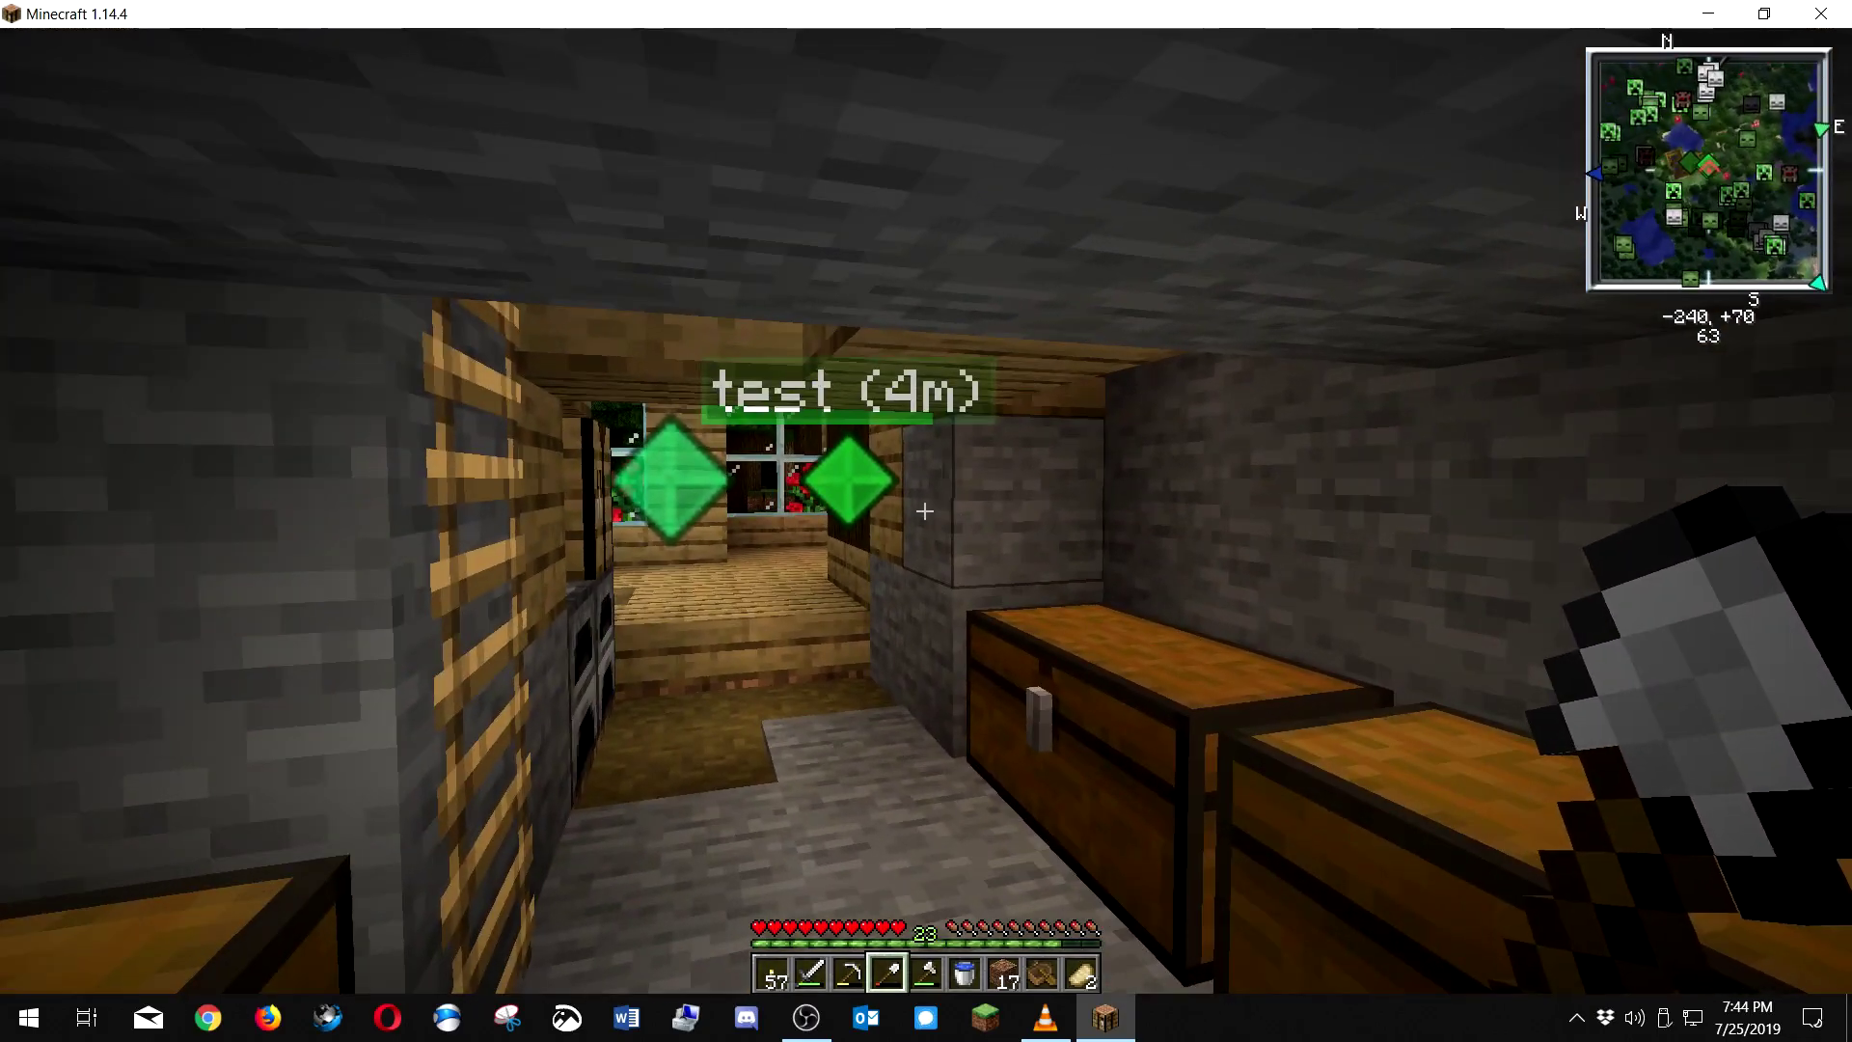
pyautogui.press('w')
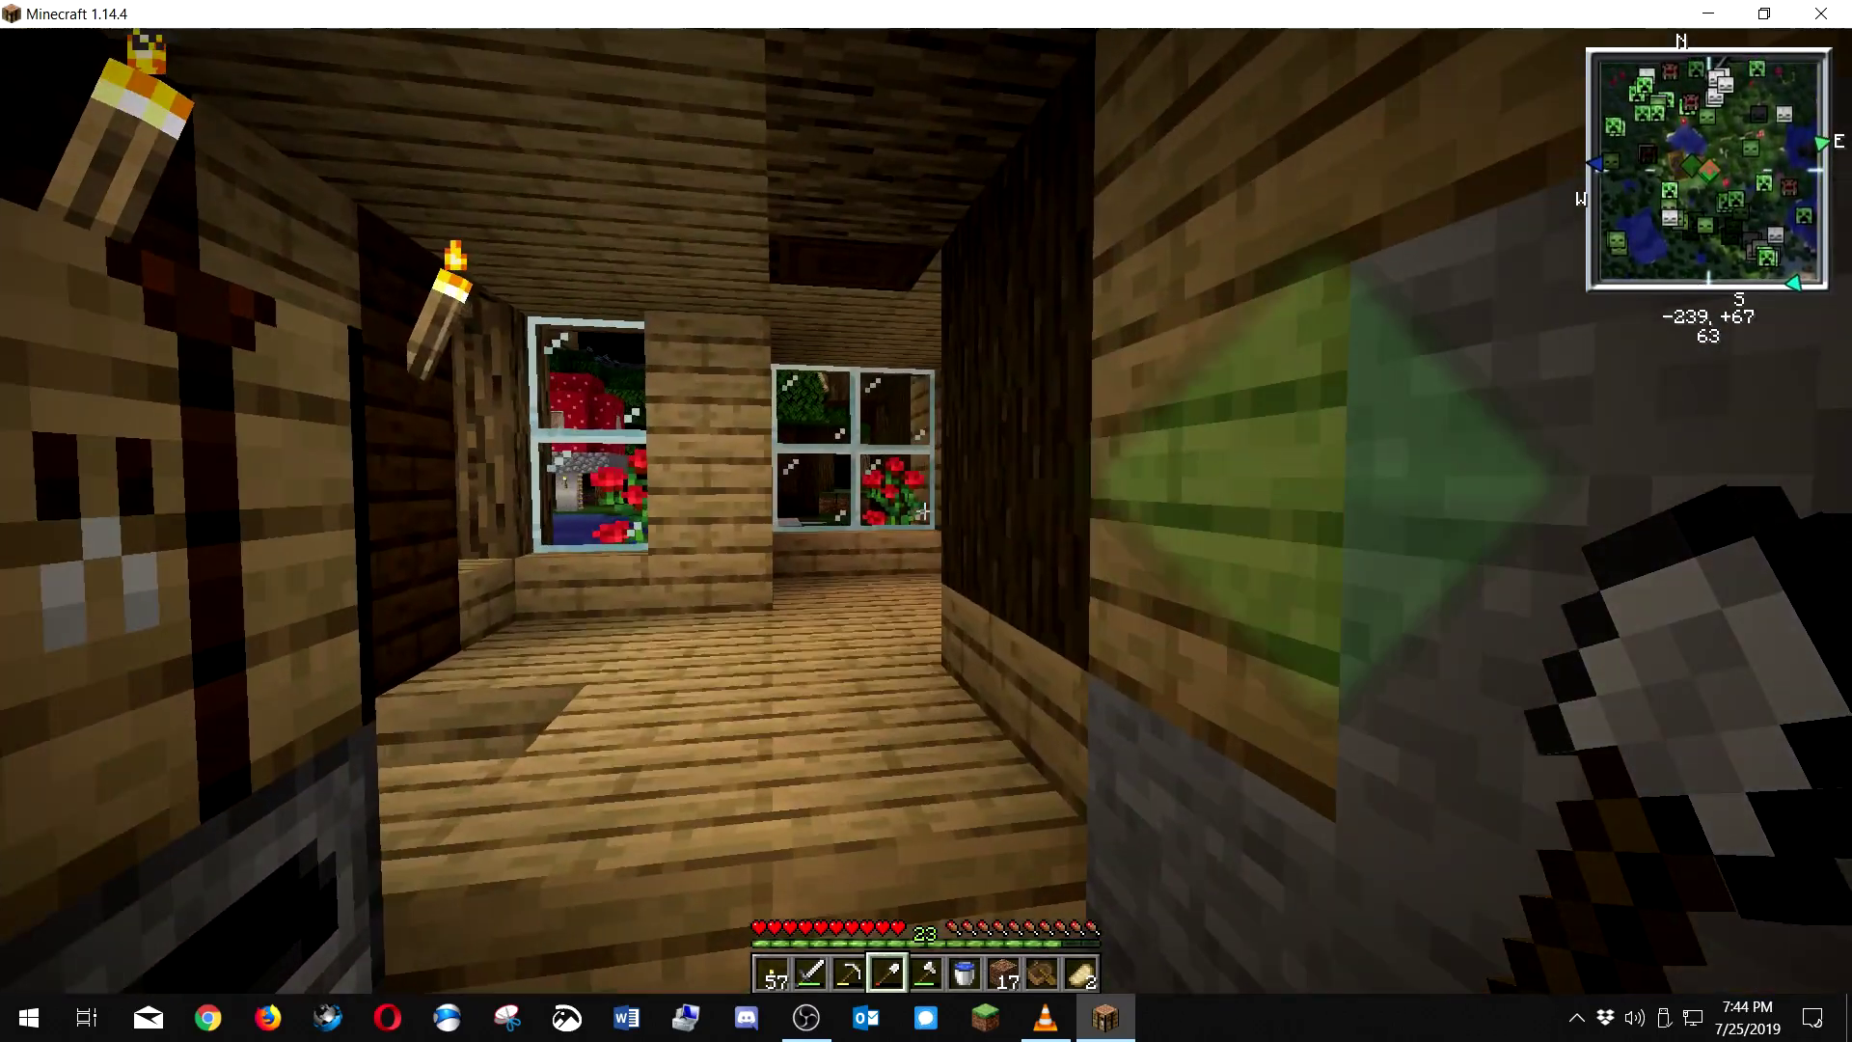
pyautogui.press('s')
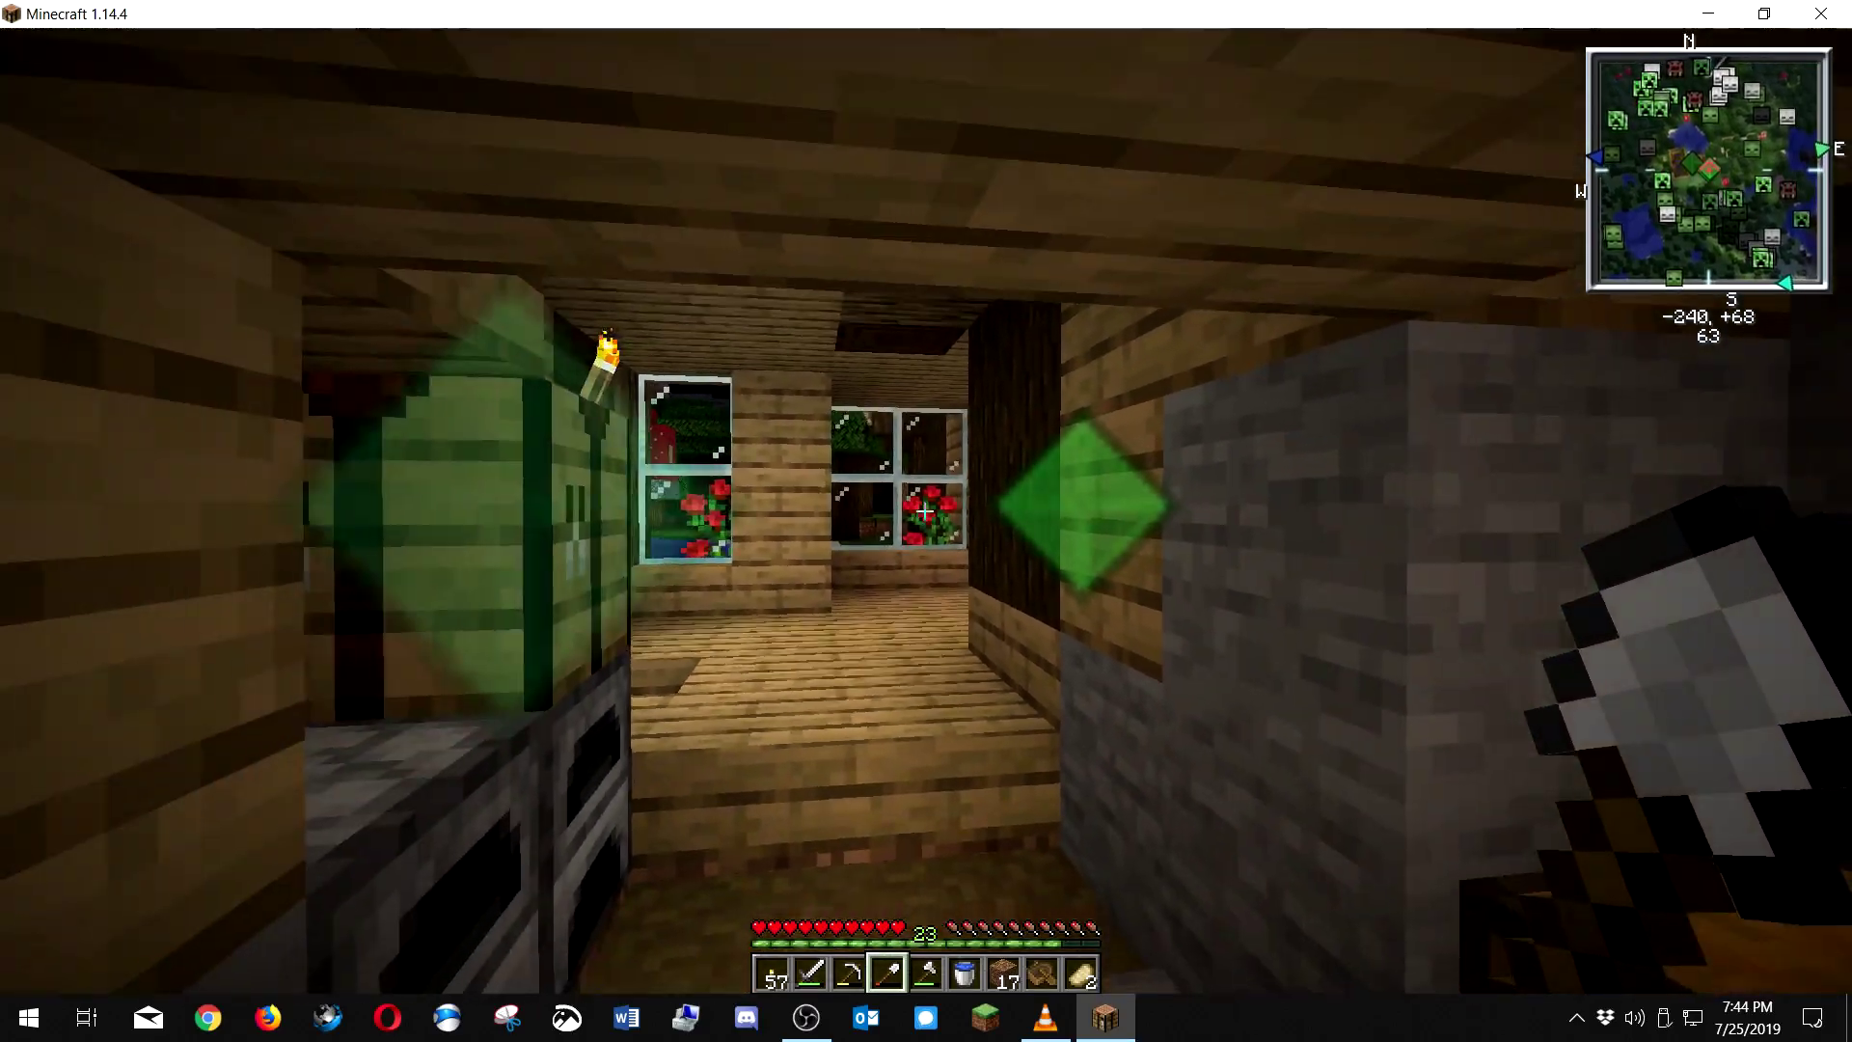
# - Move back and forth beside the furnaces and chests to view the green waypoint markers up close
pyautogui.press('w')
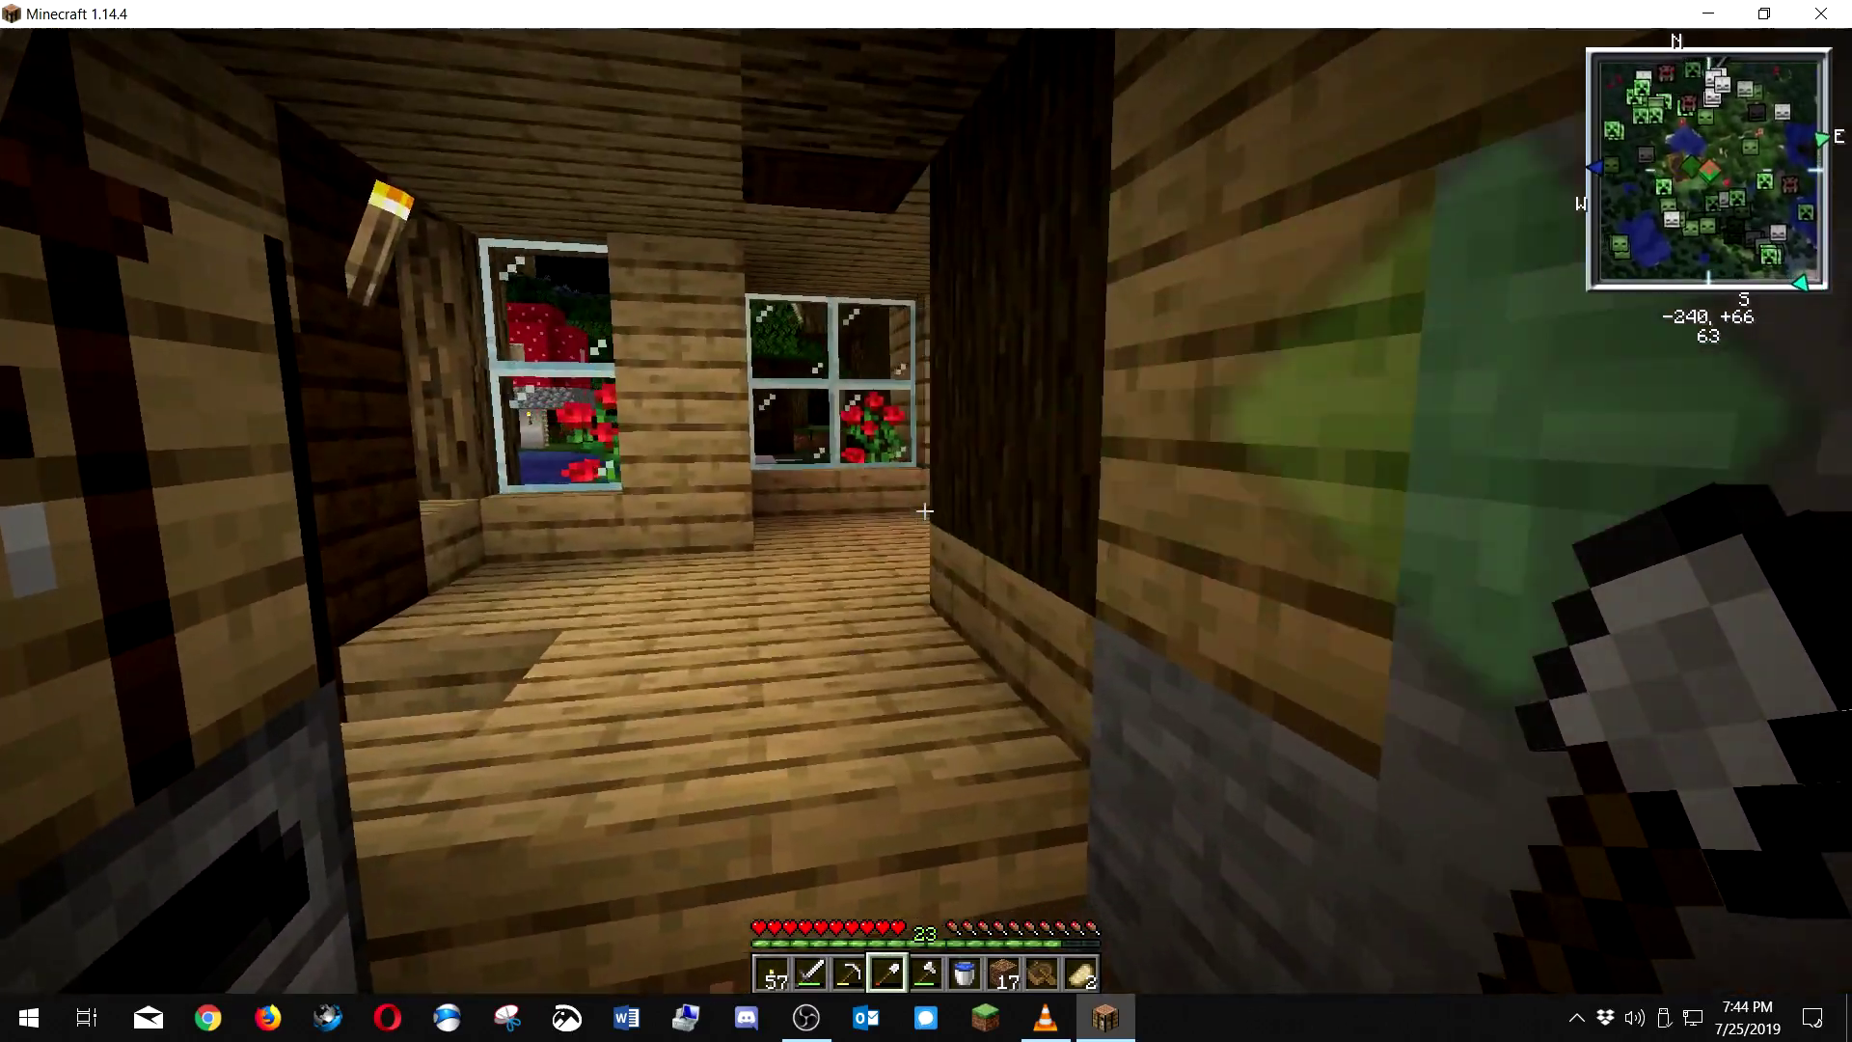
pyautogui.press('s')
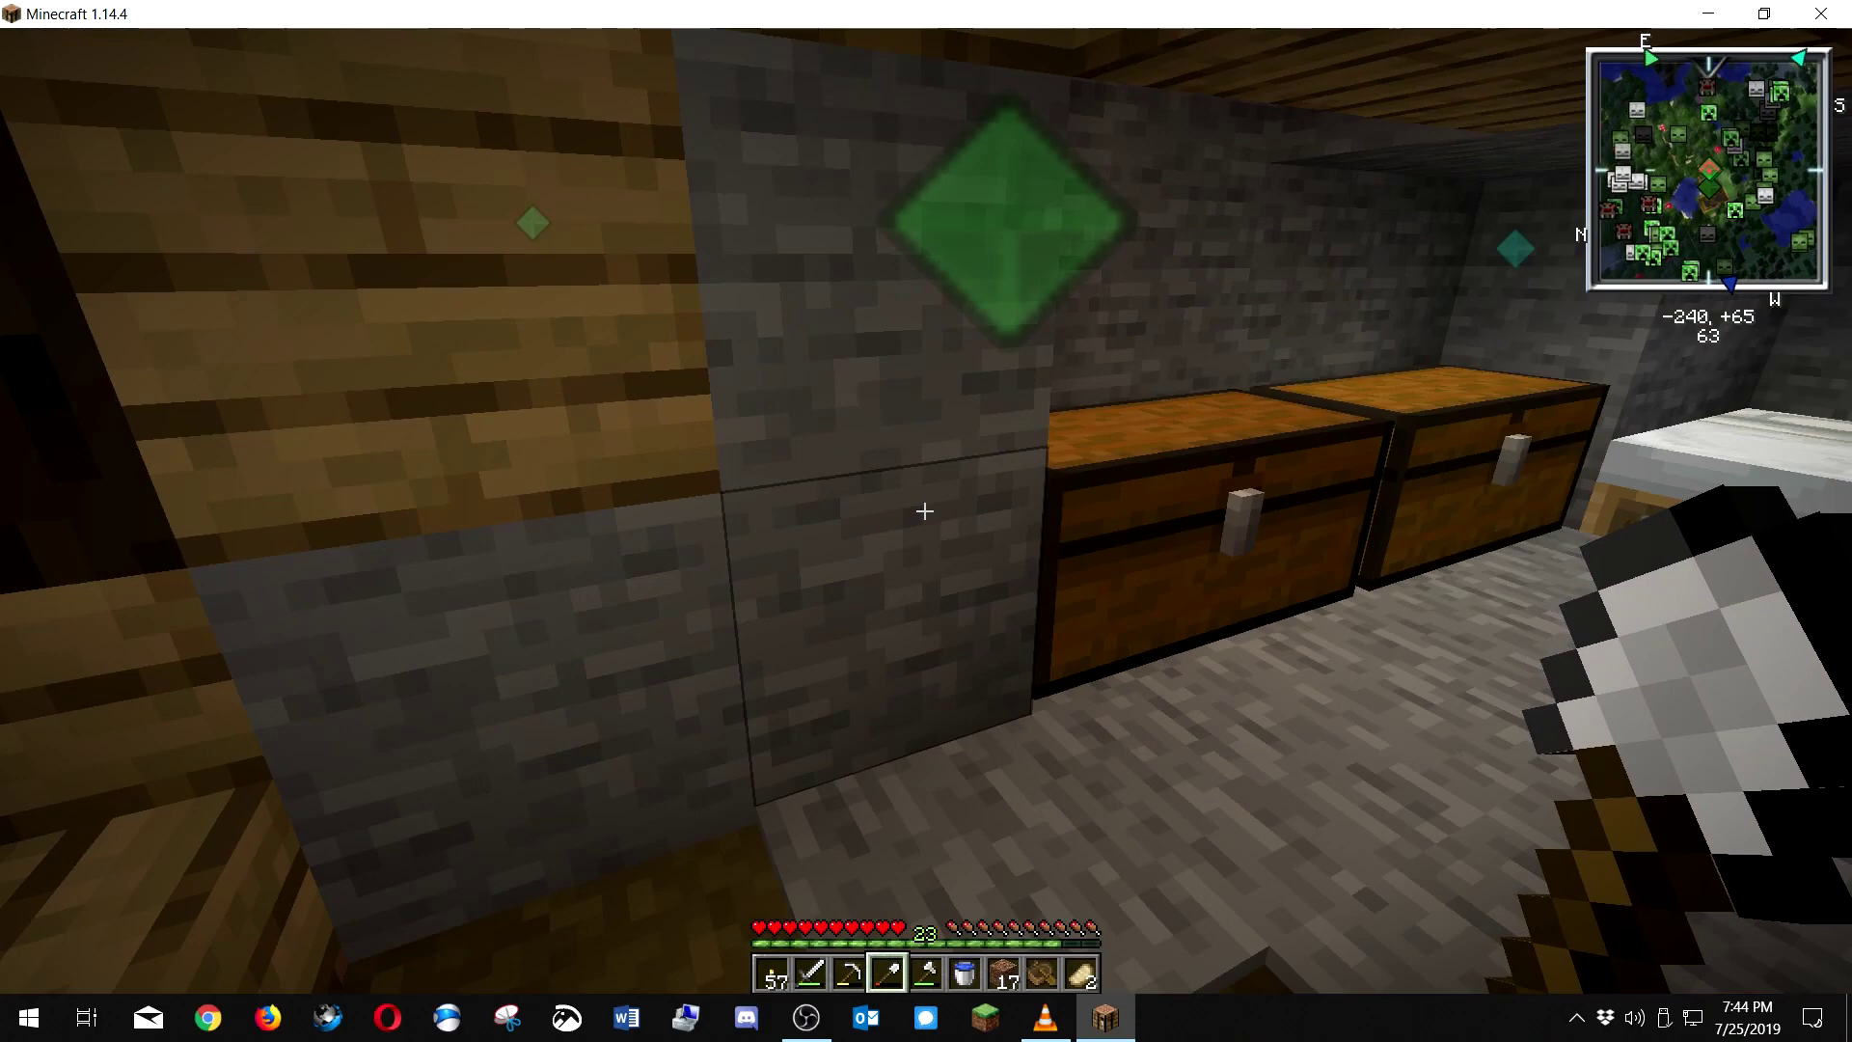
pyautogui.press('w')
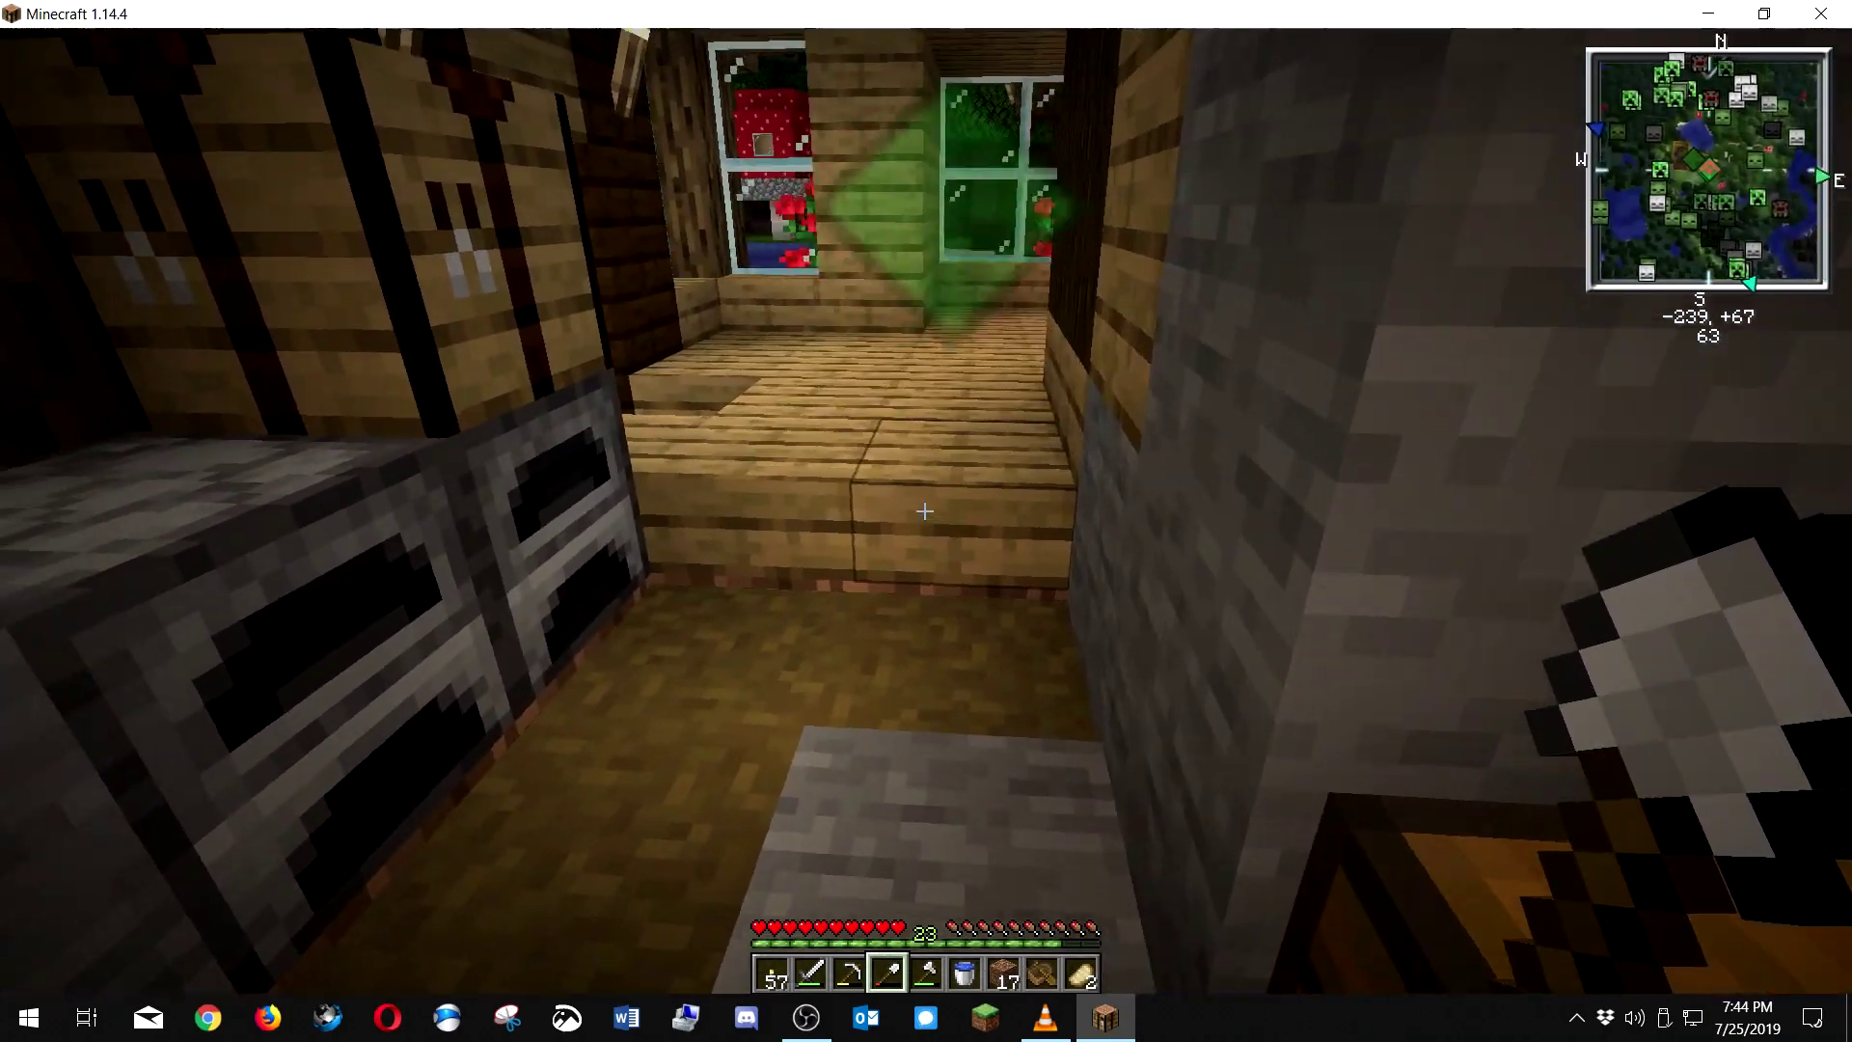
# - Cycle the minimap through its zoom levels to compare how much of the surrounding terrain each one covers
pyautogui.press('z')
pyautogui.press('z')
pyautogui.press('z')
pyautogui.press('z')
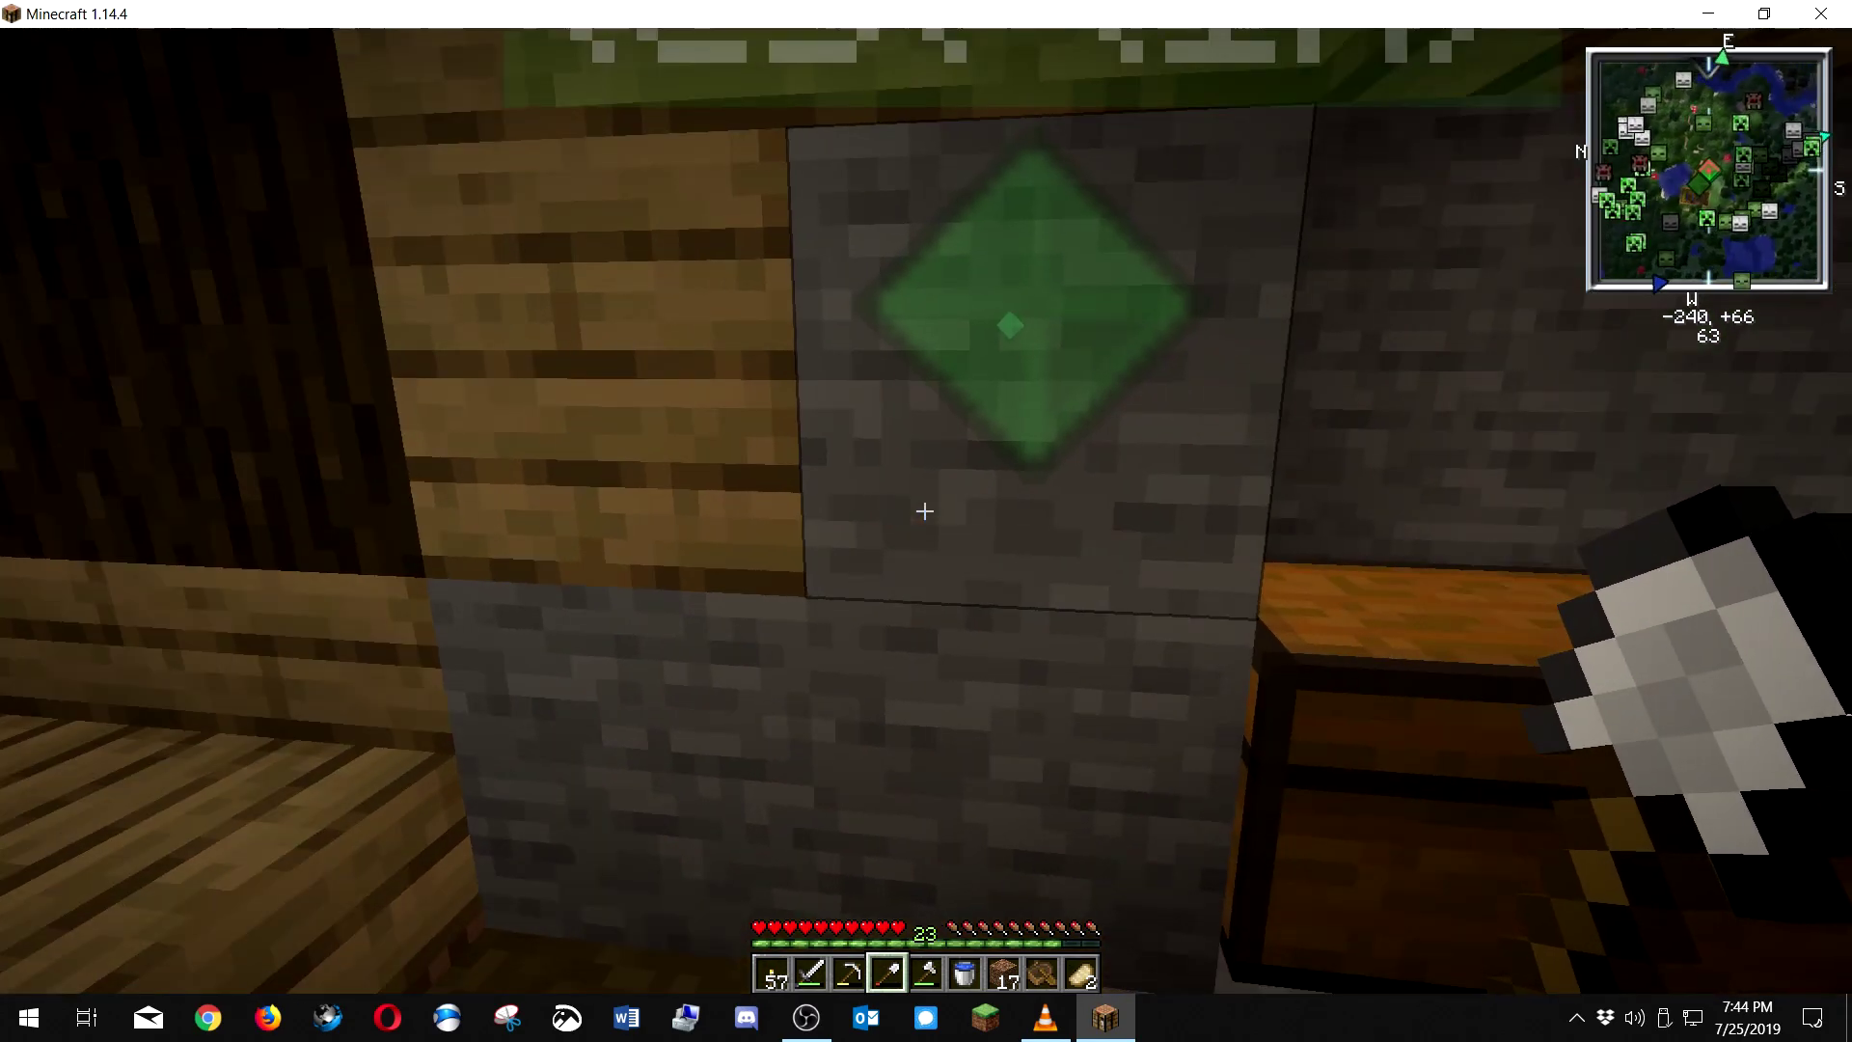
# - Walk up into the wood-floored room with the flower windows and look around for the waypoint marker from farther away
pyautogui.press('w')
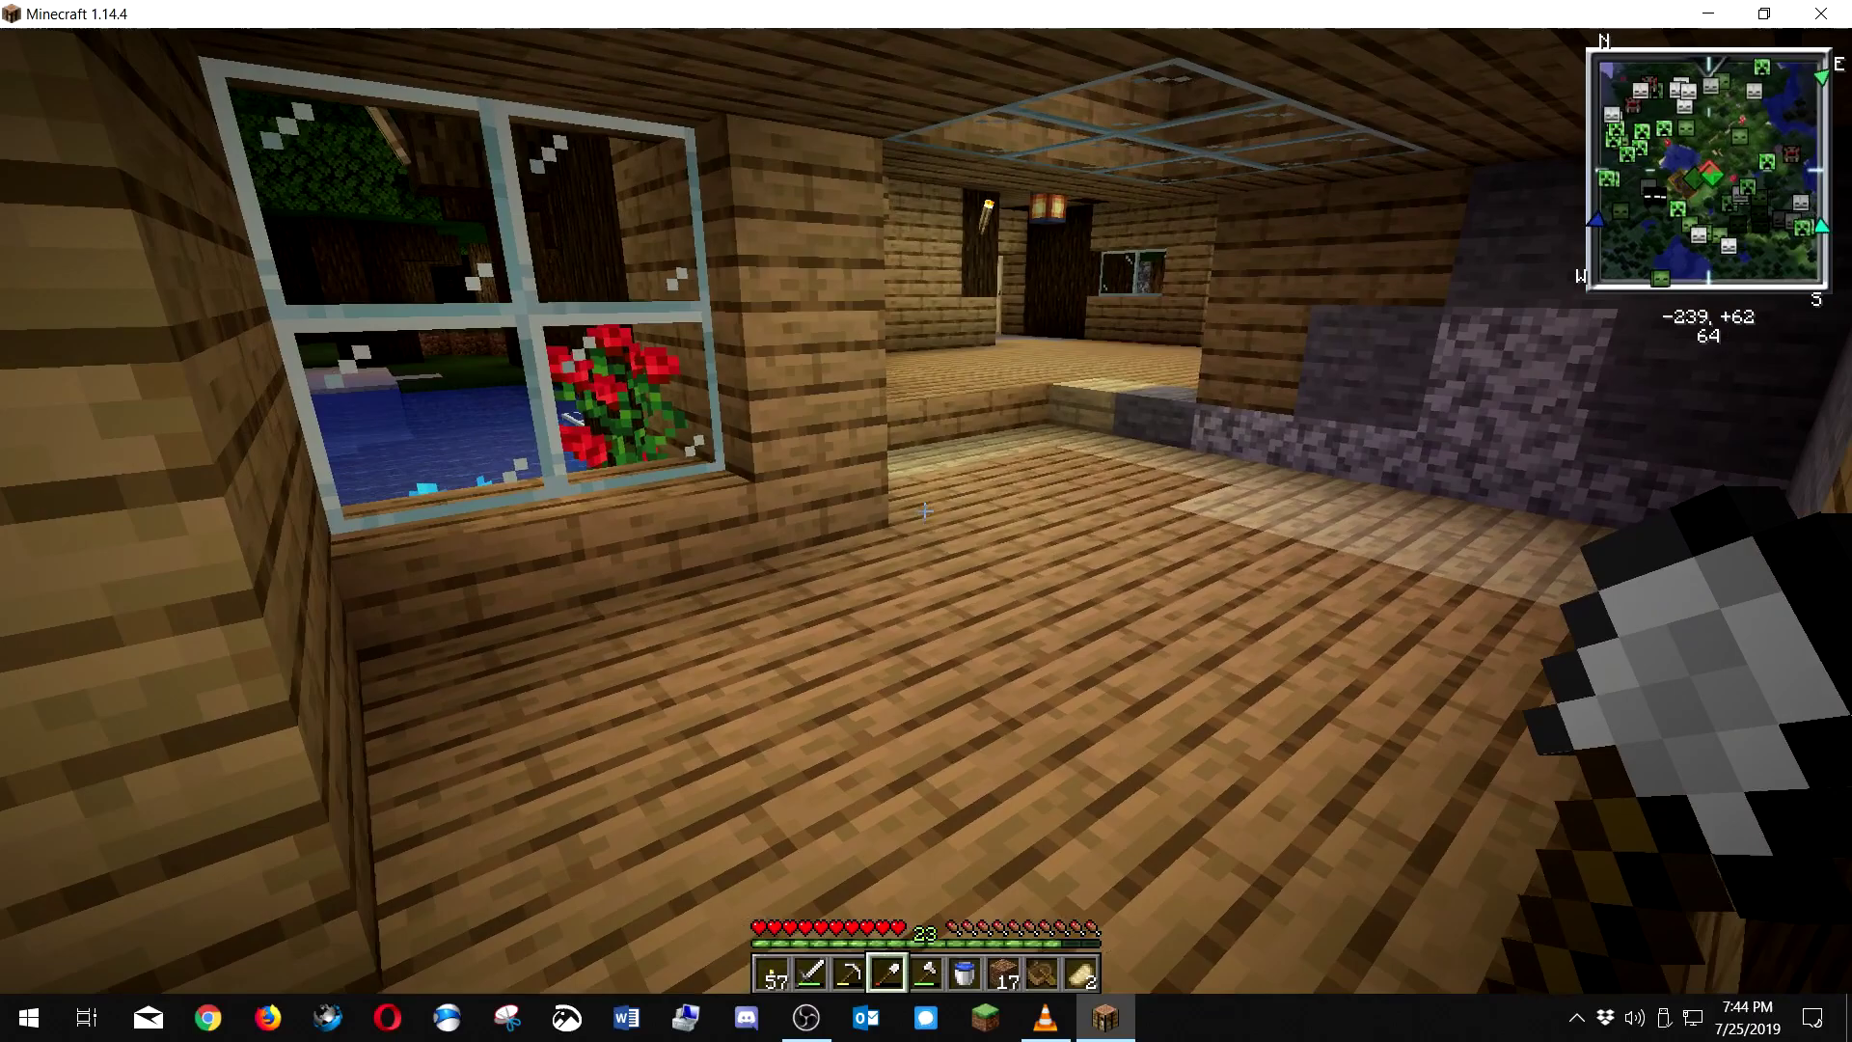
pyautogui.press('s')
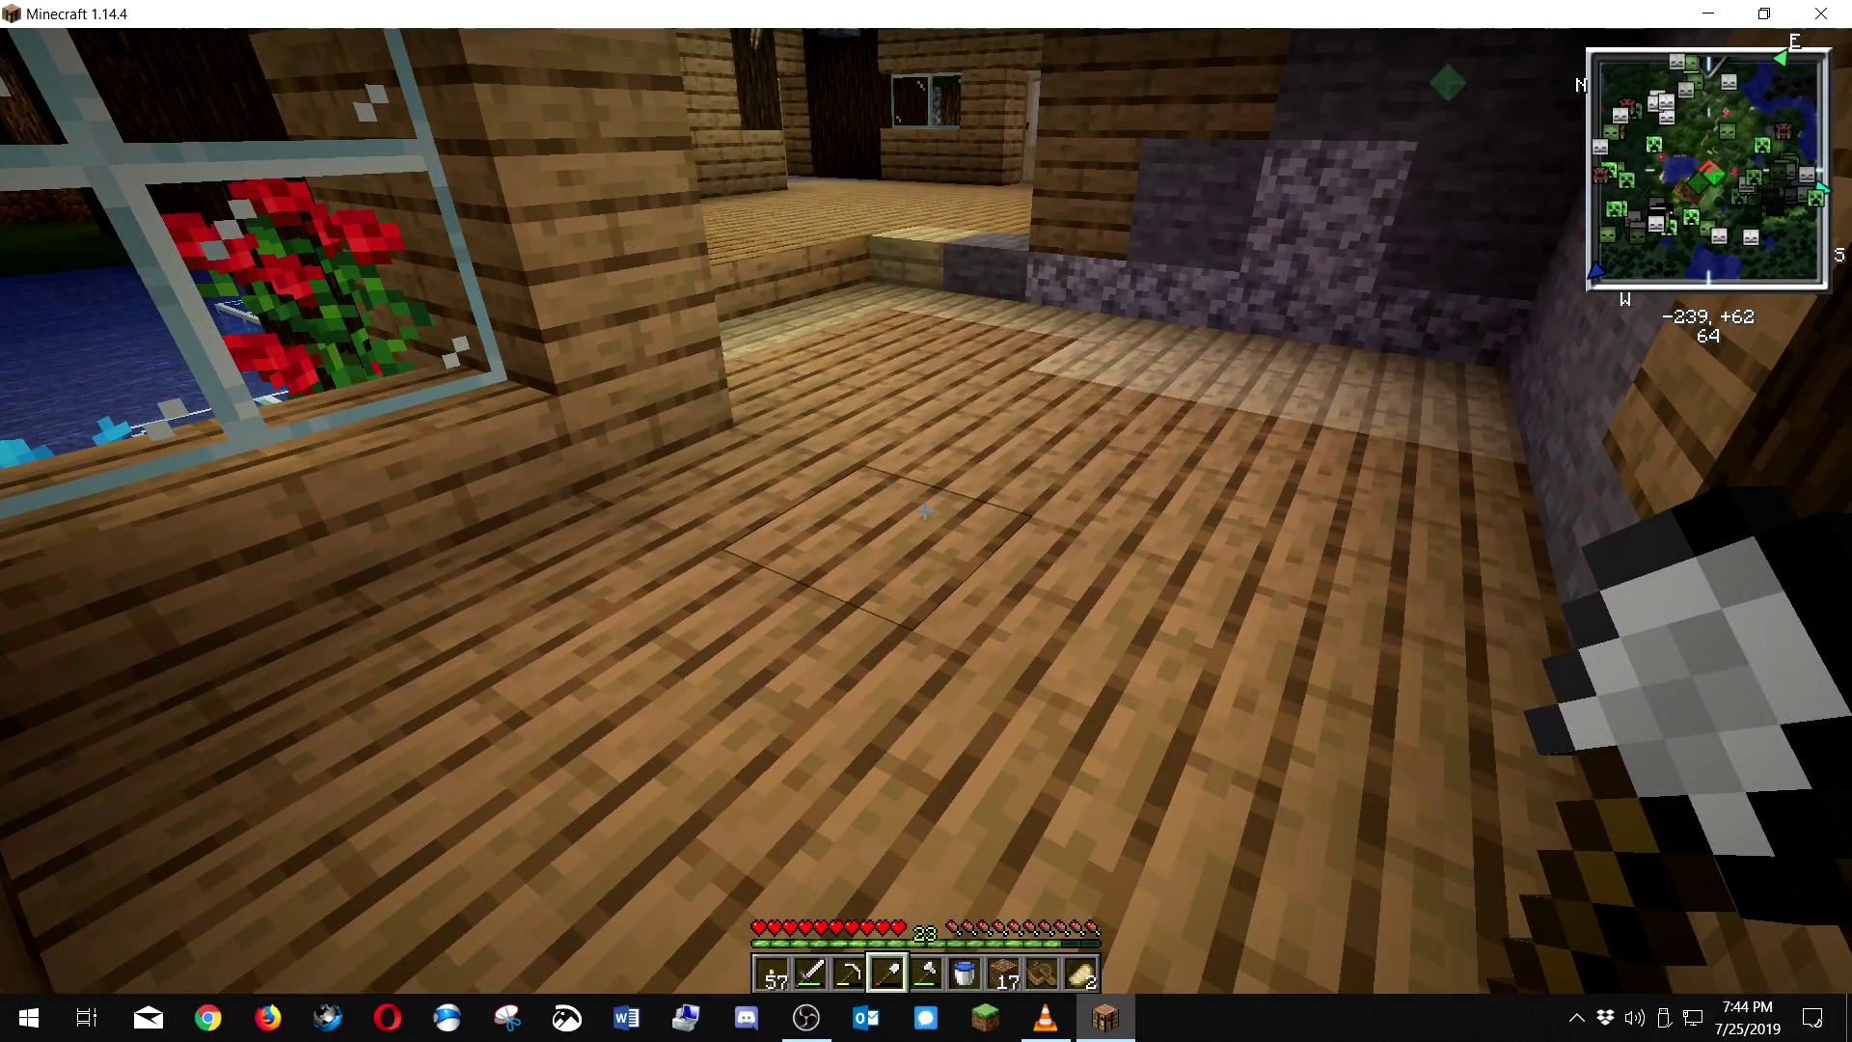
pyautogui.press('d')
pyautogui.press('w')
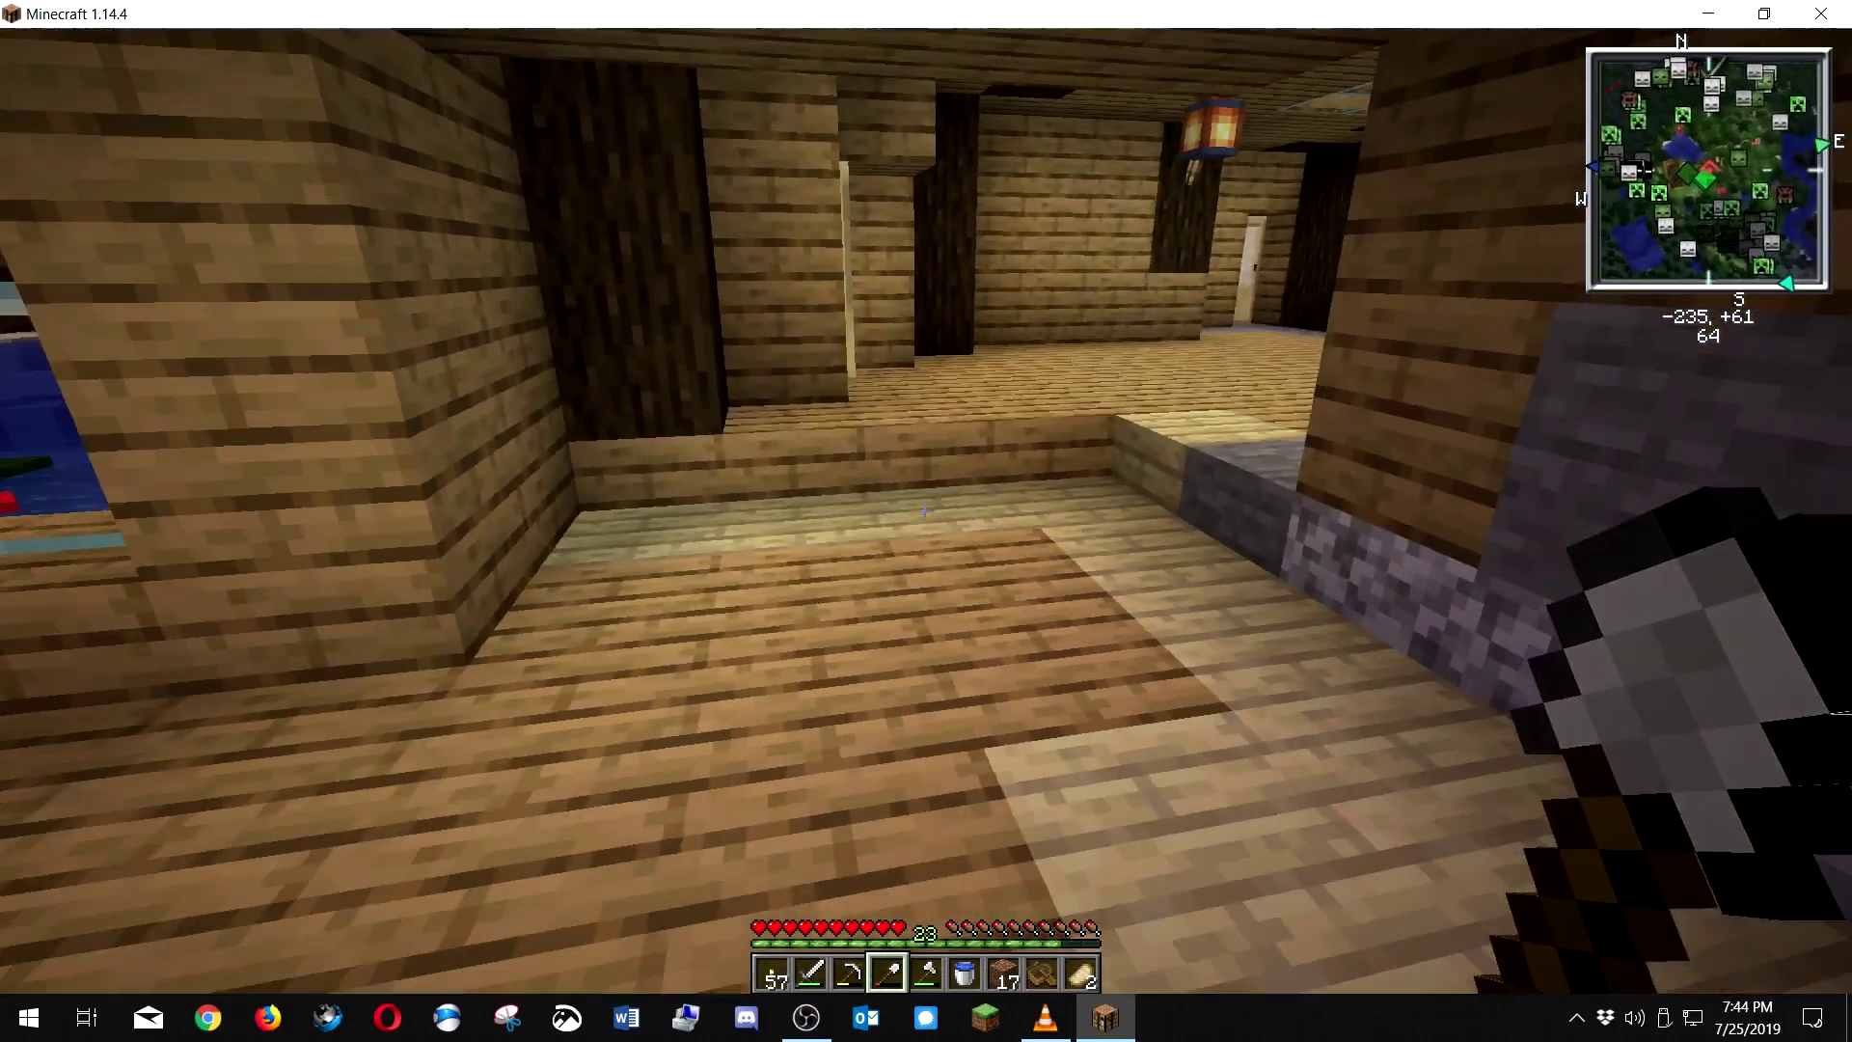
pyautogui.press('s')
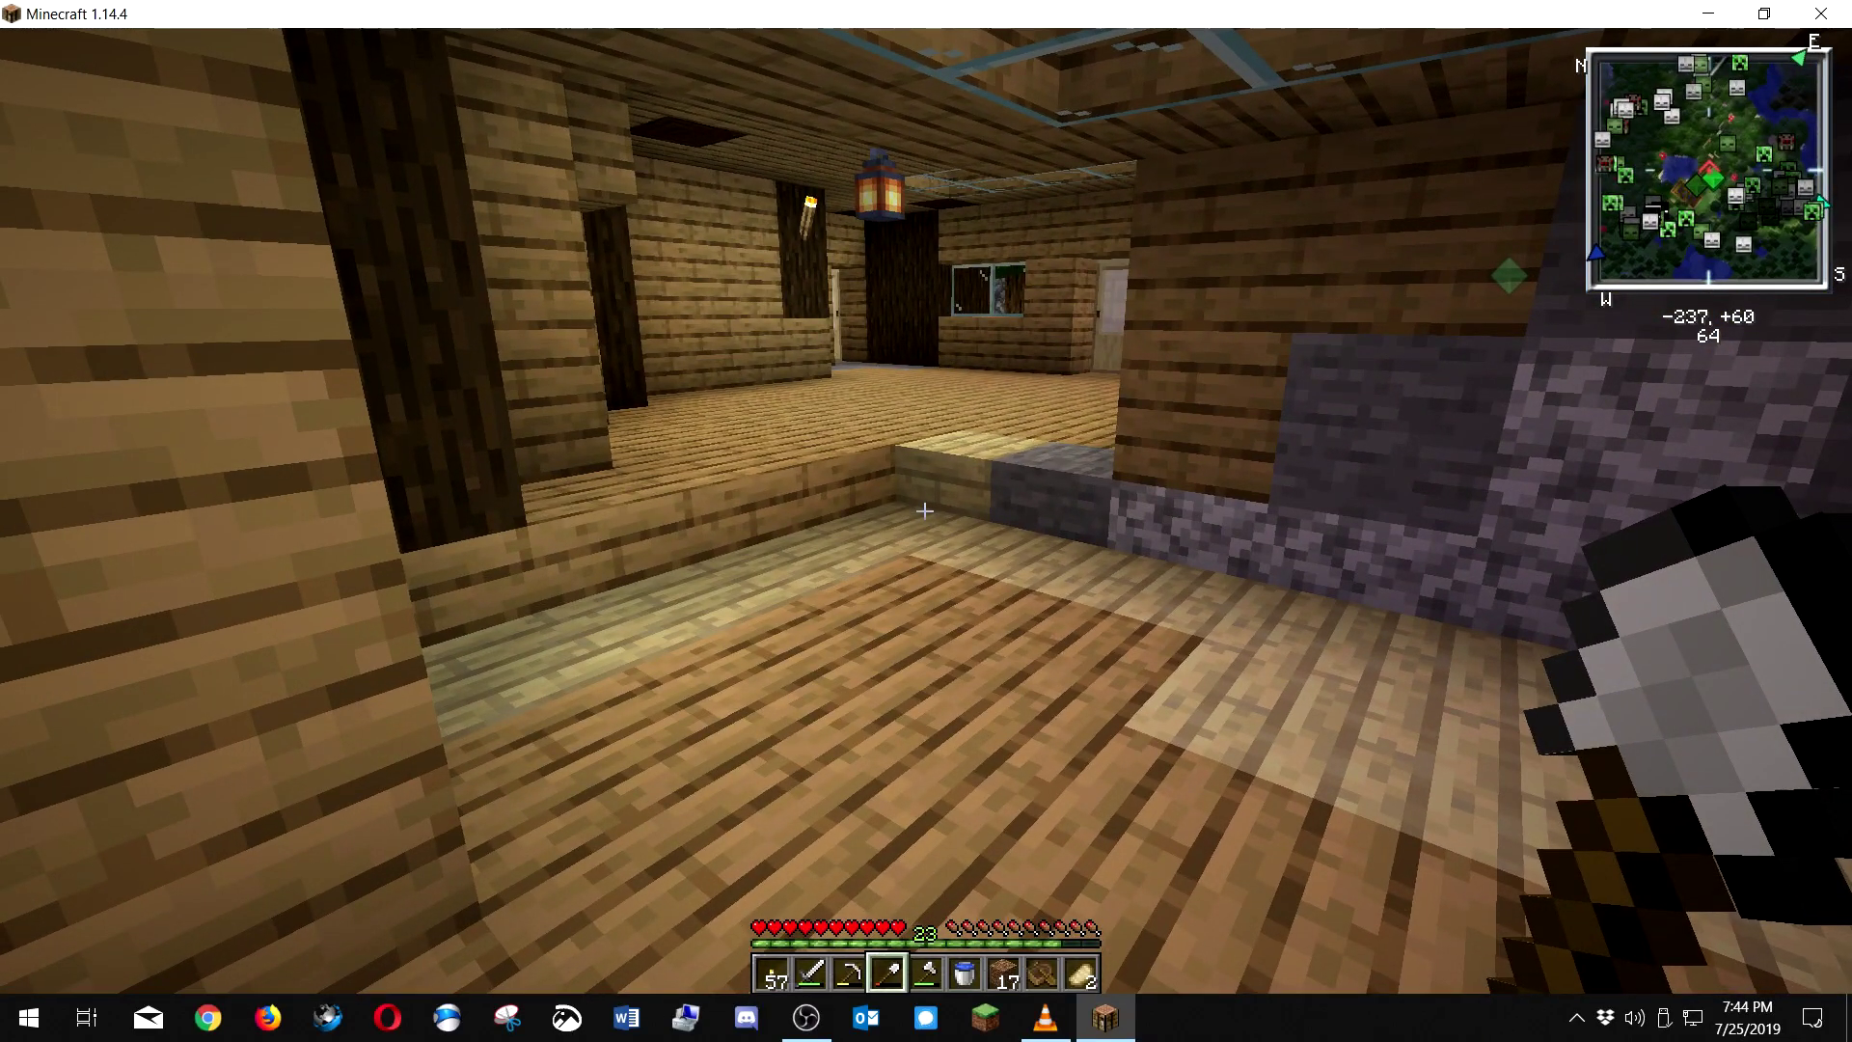